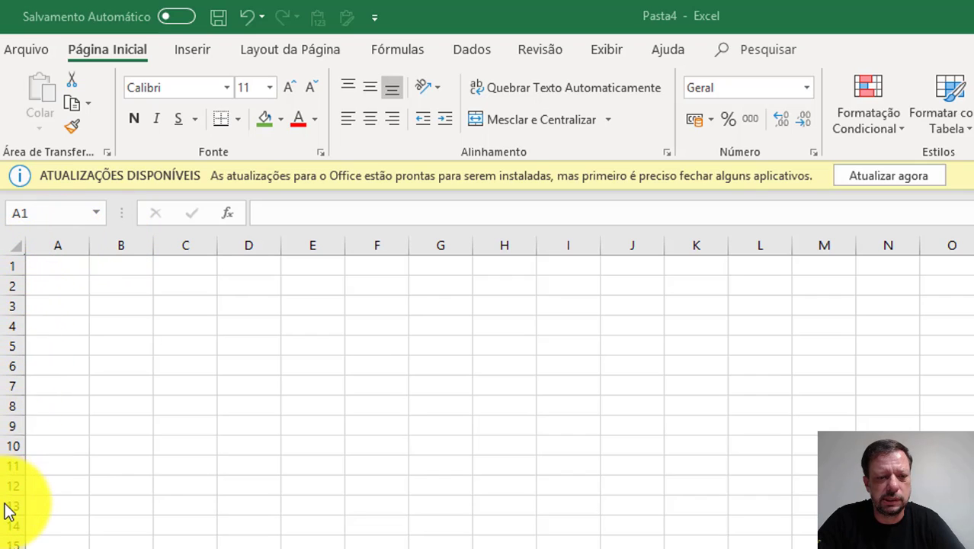
left_click(64, 267)
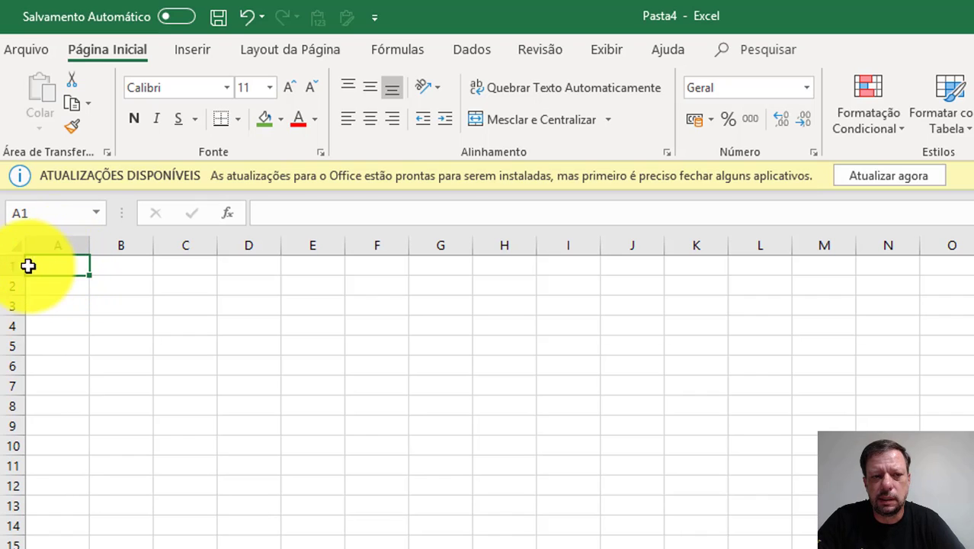
left_click(105, 263)
left_click(110, 283)
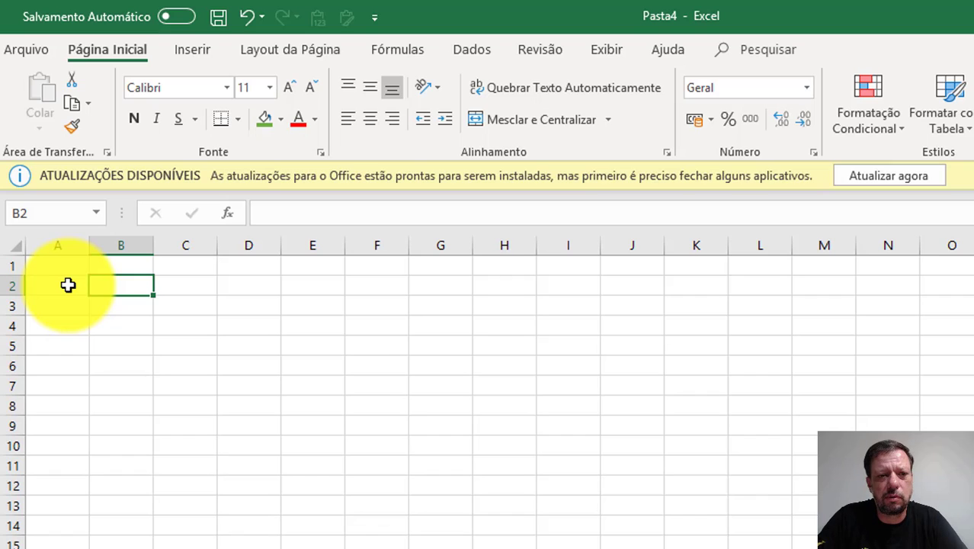
Enter the cost labels ALUGUEL in cell A2 and SALÁRIOS in cell A3
left_click(68, 284)
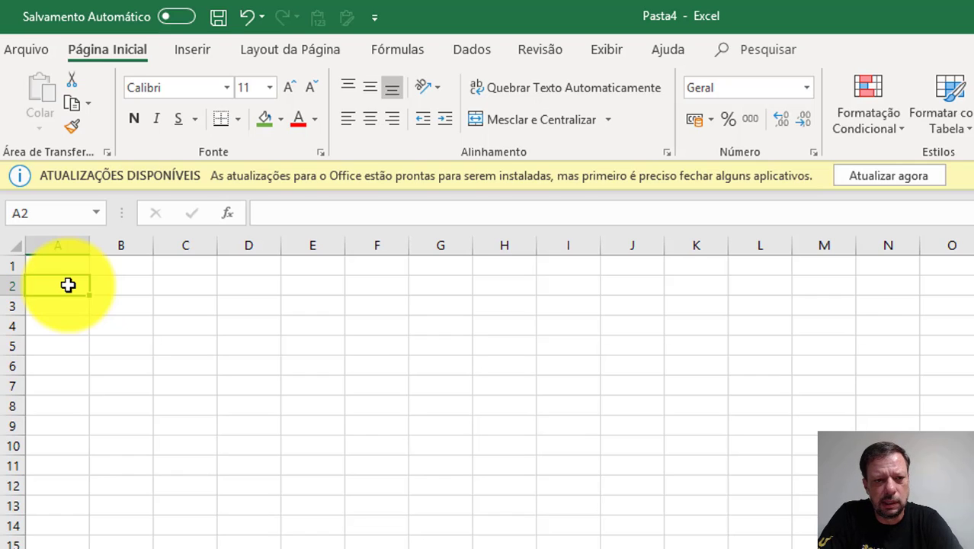
type("al")
key("BackSpace")
key("BackSpace")
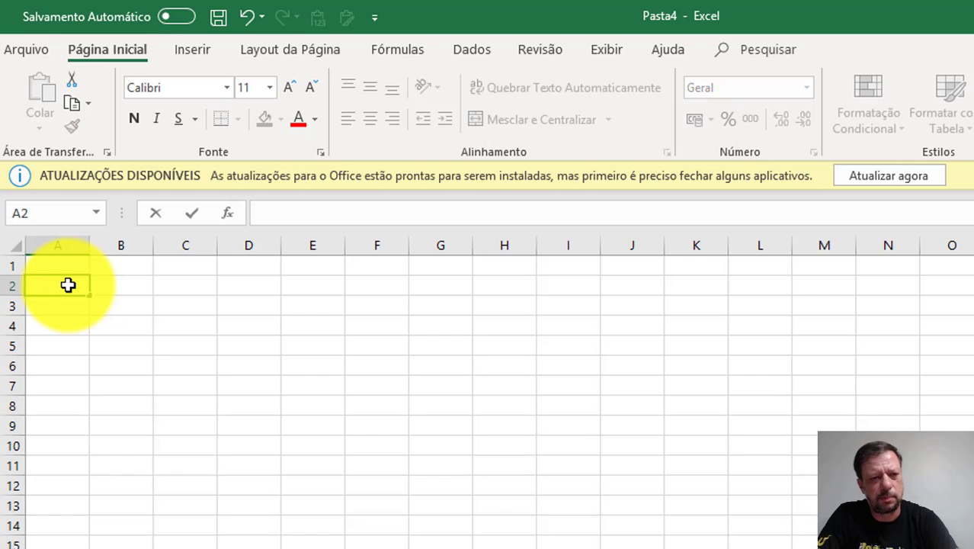
key("Escape")
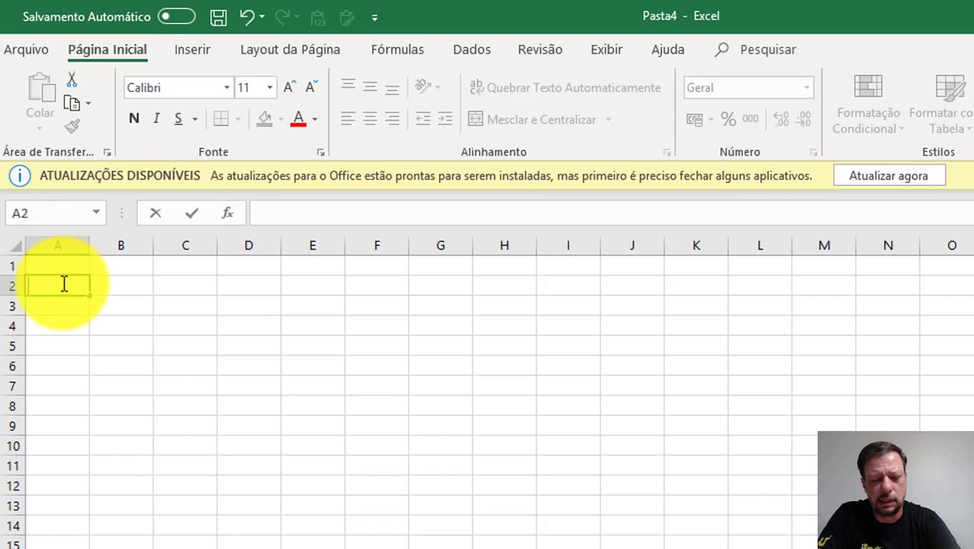
type("ALUGUEL")
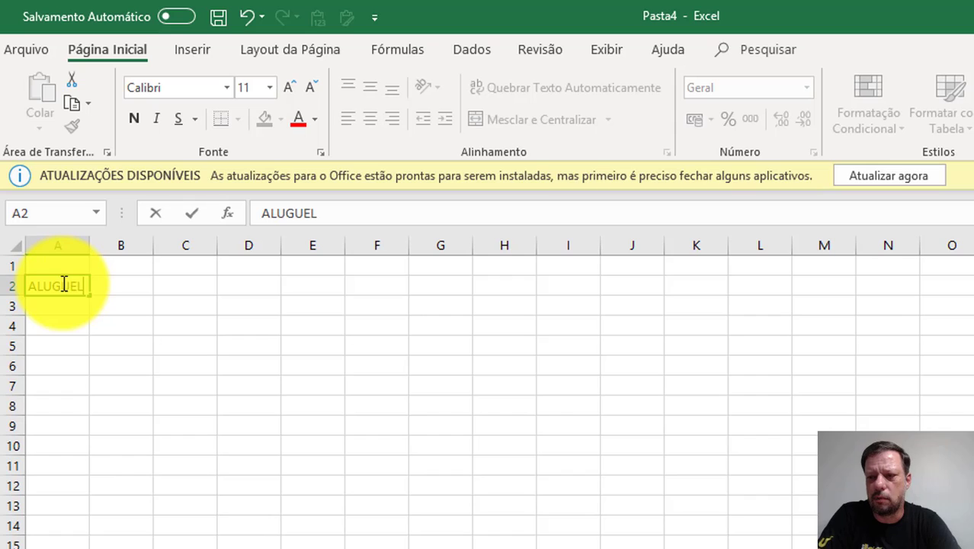
key("Return")
type("S")
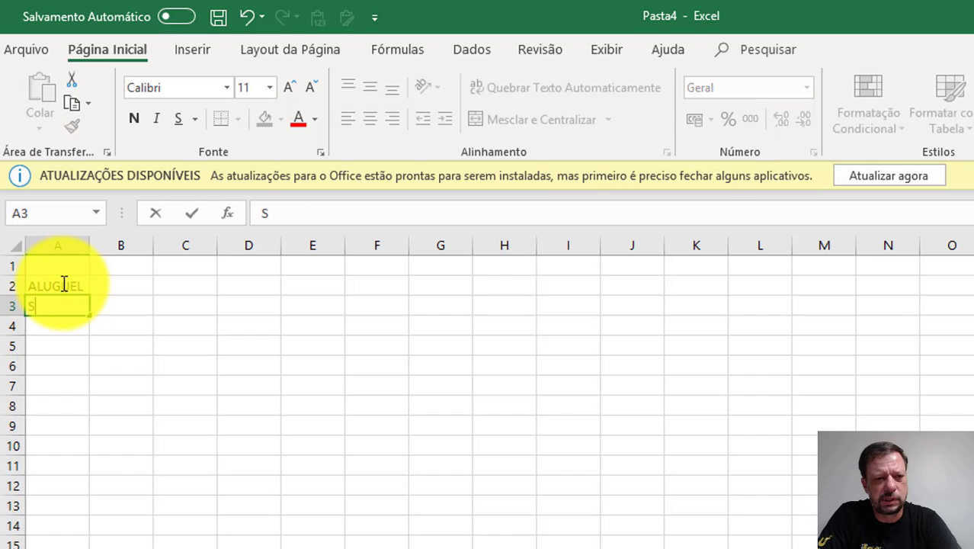
type("ALÁRIOS")
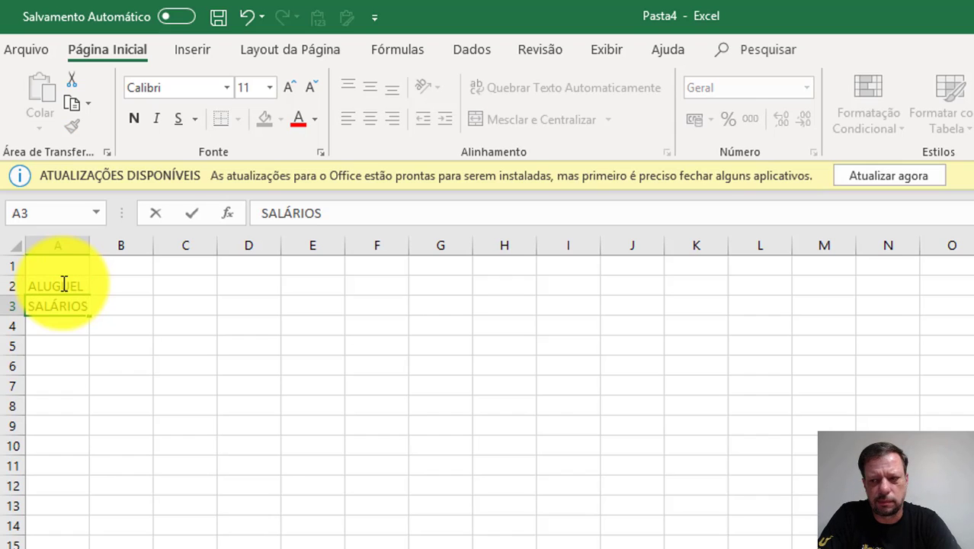
key("Return")
Enter the cost labels MATÉRIA-PRIMA in cell A4 and ENERGIA ELÉTRICA in cell A5
type("MAT")
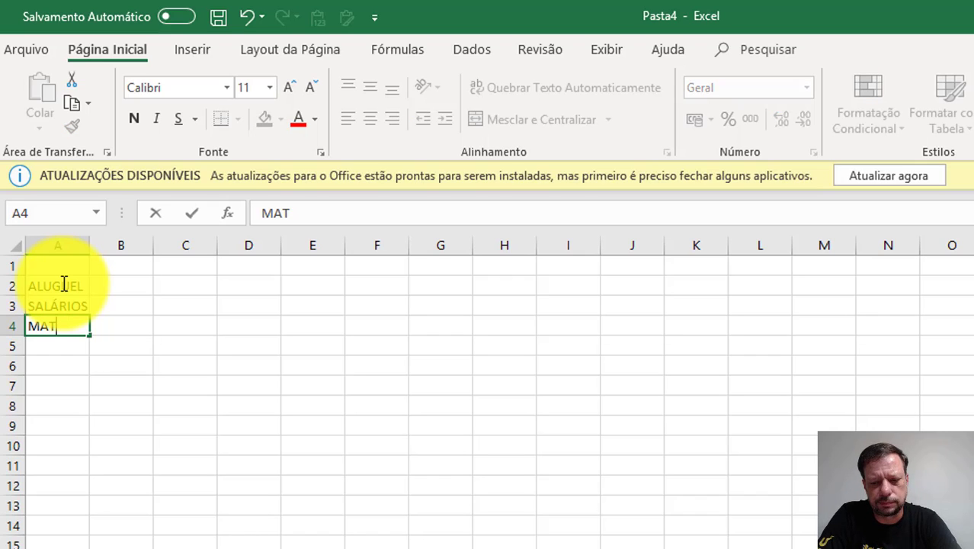
type("´ÉRIA-PRIMA")
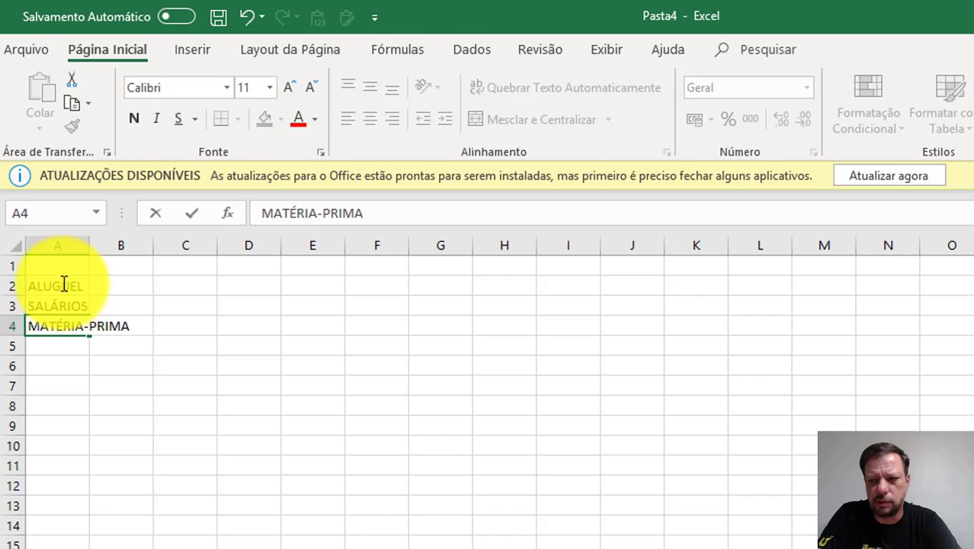
key("Return")
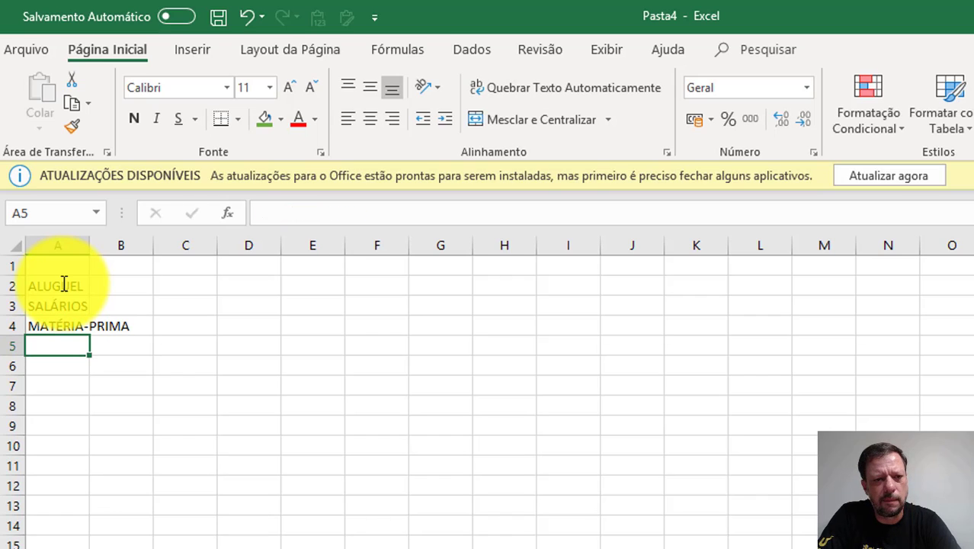
type("ENERGIA")
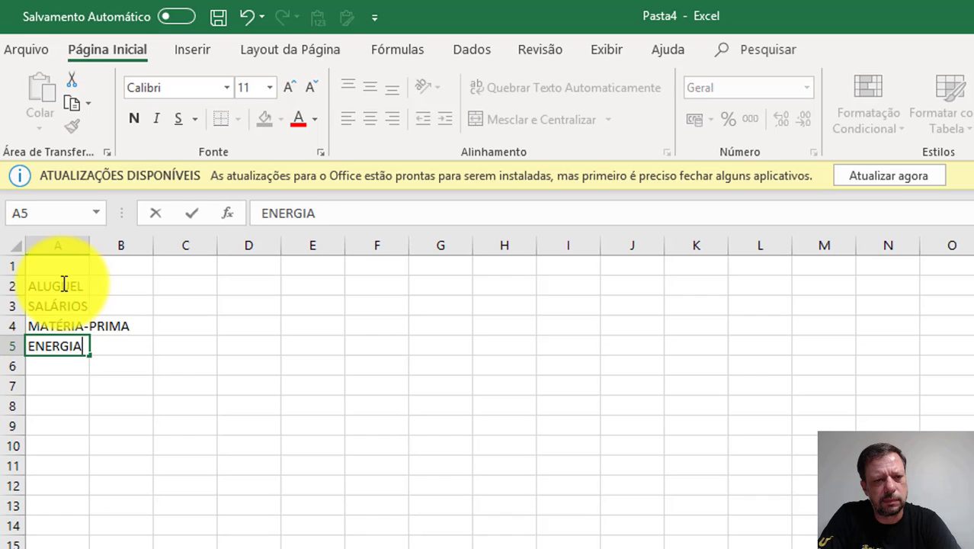
type(" ELÉTRIC")
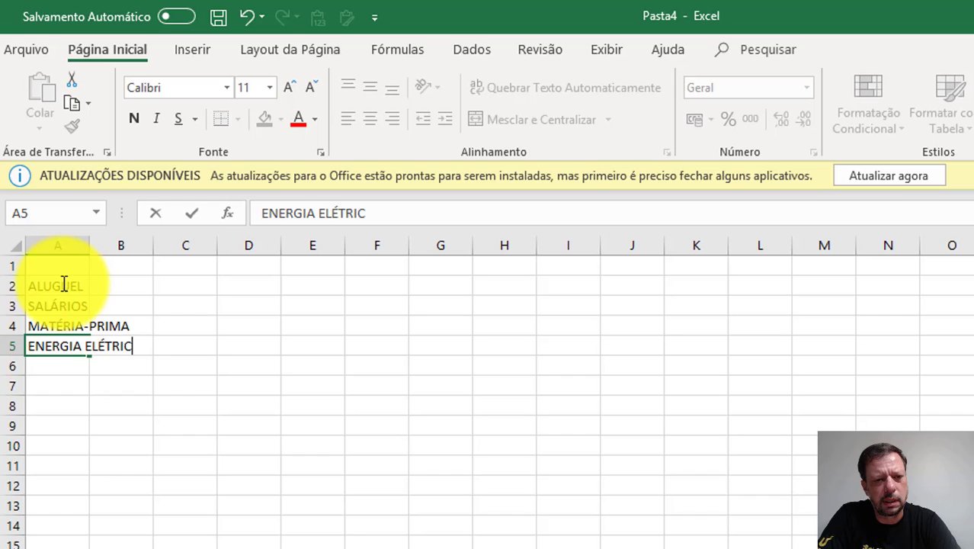
type("A")
key("Return")
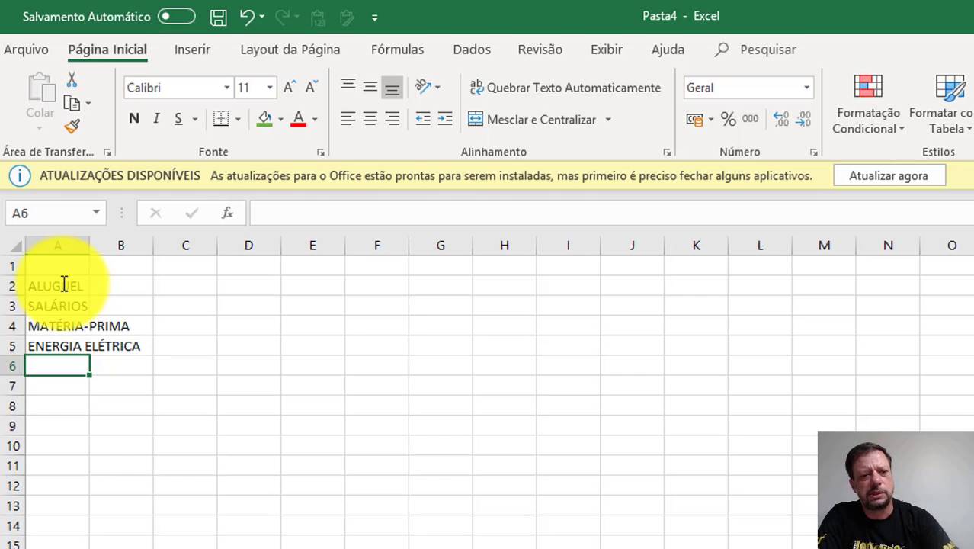
Enter the test value 1 in cell B4, beside the MATÉRIA-PRIMA label
left_click(108, 326)
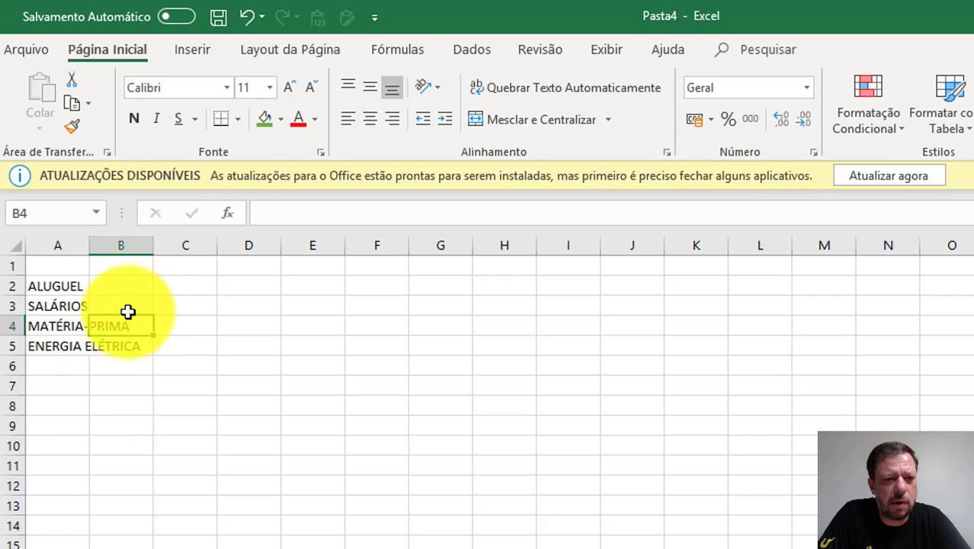
type("1")
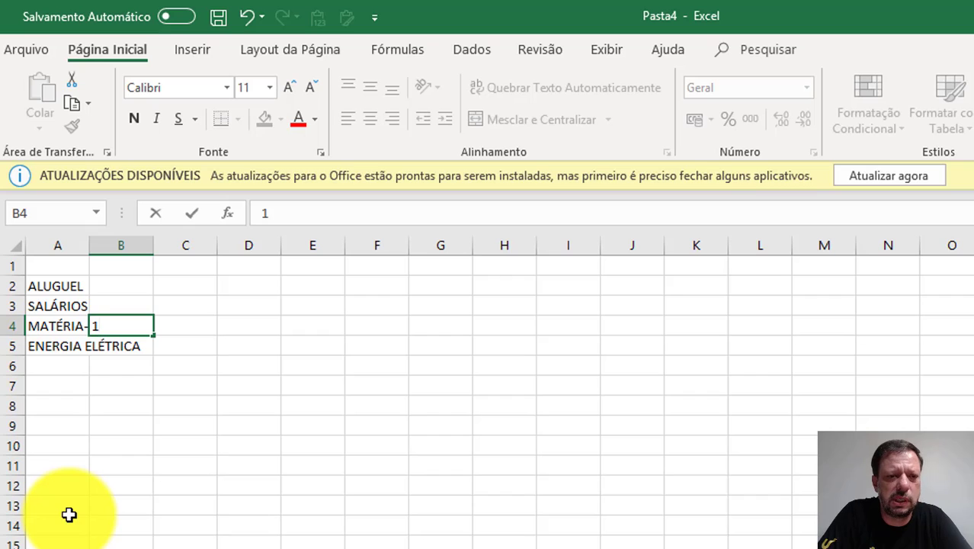
key("Return")
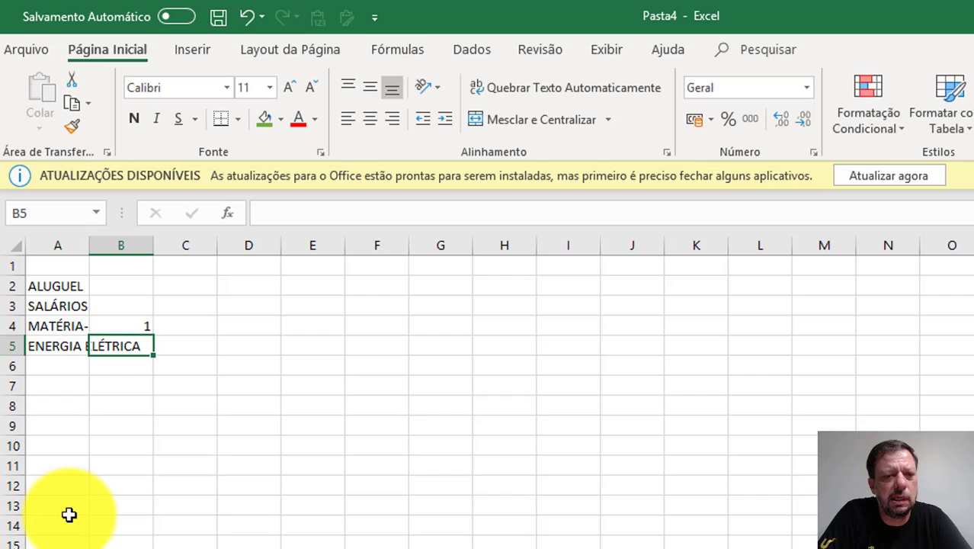
Autofit column A's width to its longest label and clear the test value from cell B4
left_click(69, 329)
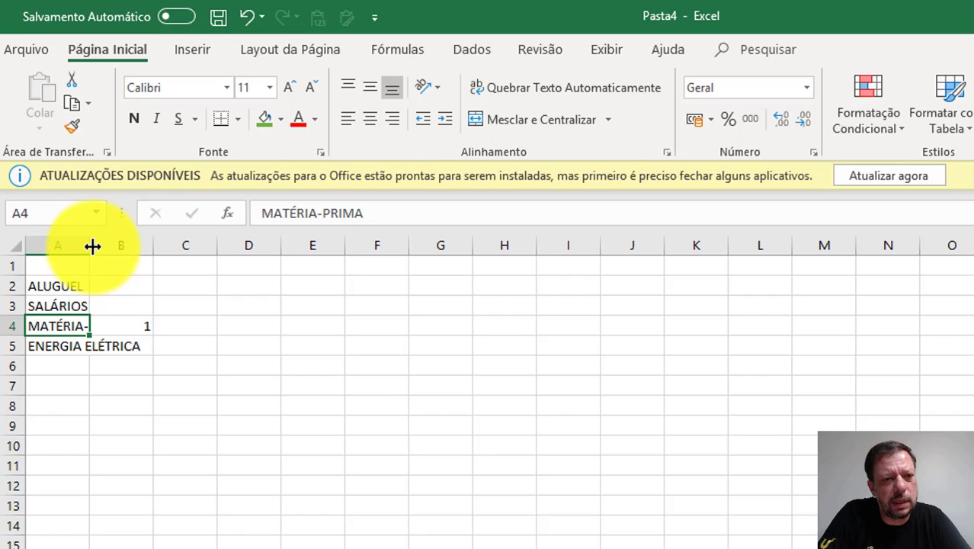
mouse_move(92, 245)
left_mouse_down()
mouse_move(139, 248)
mouse_move(74, 243)
left_mouse_up()
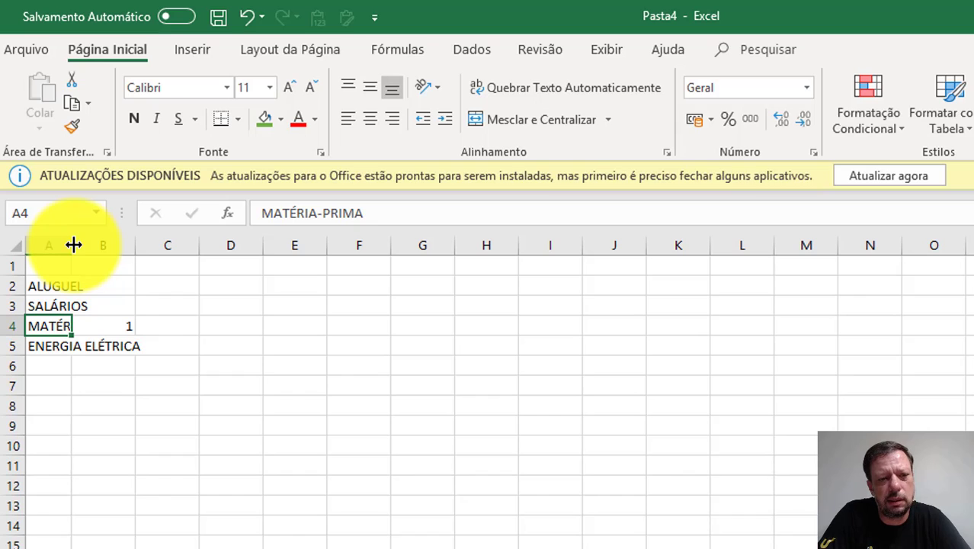
double_click(73, 244)
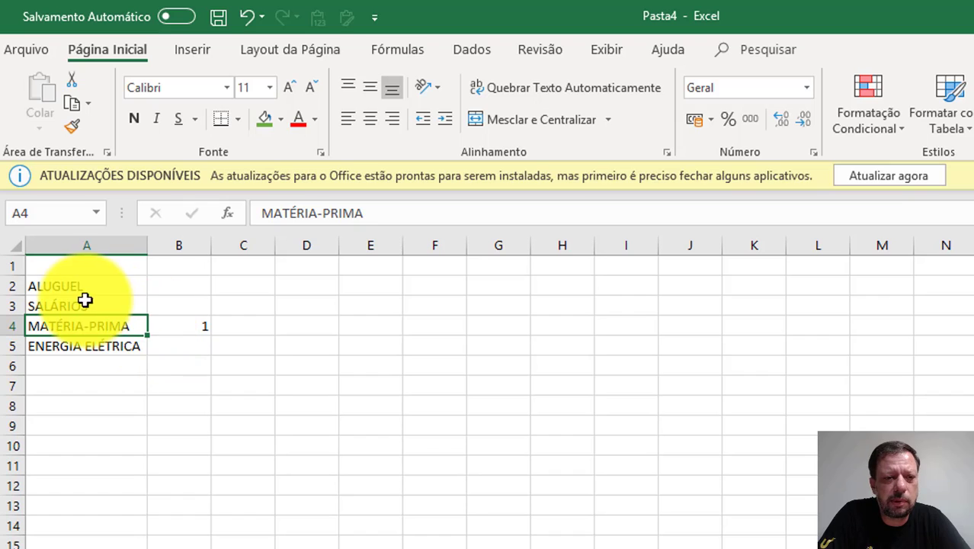
left_click(190, 326)
key("Delete")
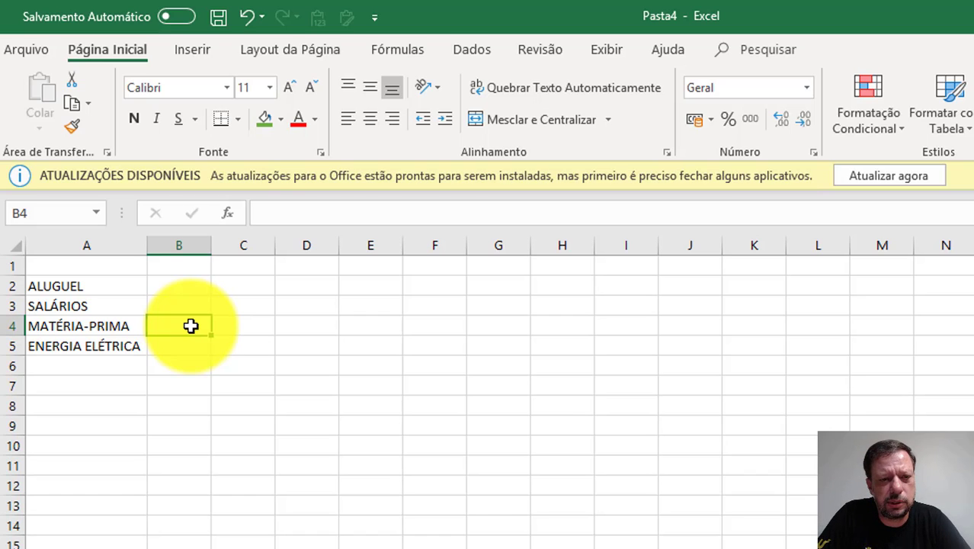
Enter the label PRODUÇÃO in cell A9, below the cost list
left_click(80, 425)
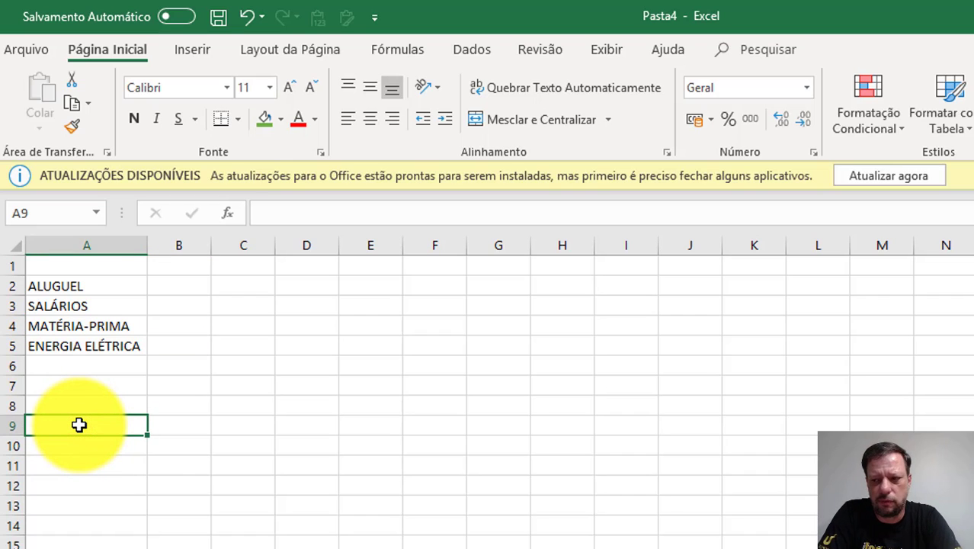
type("PRODU")
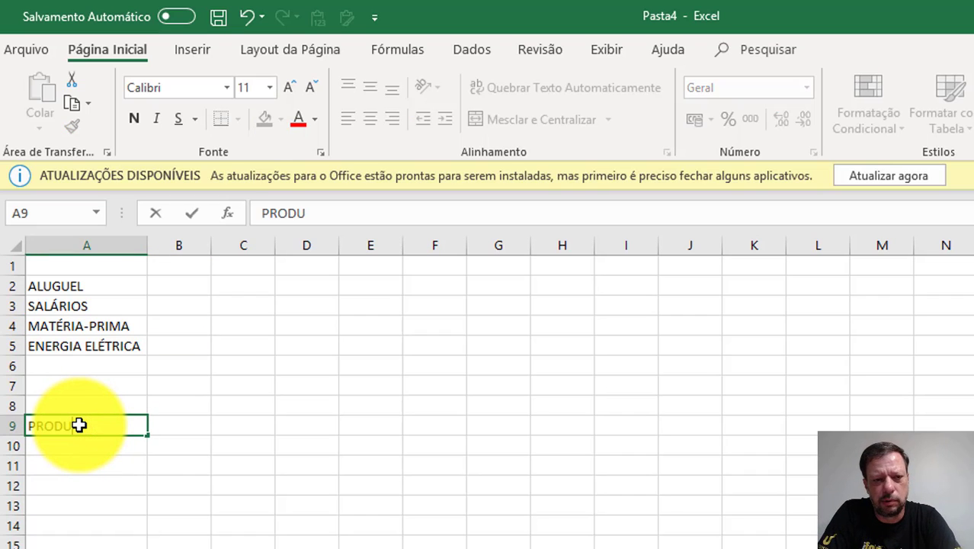
type("ÇÃO")
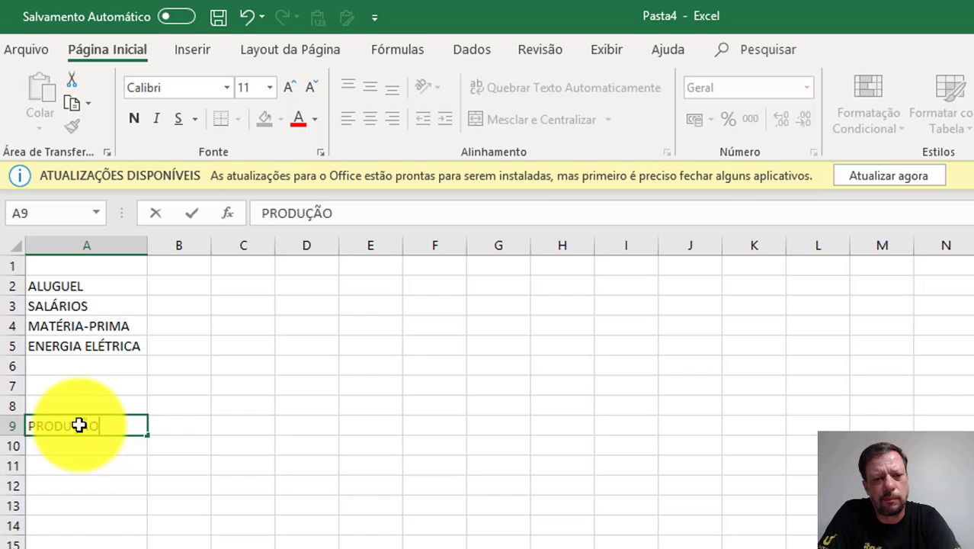
key("Return")
Enter the production quantity 1500 in cell B9 and the unit label UNIDADES in cell C9
left_click(80, 425)
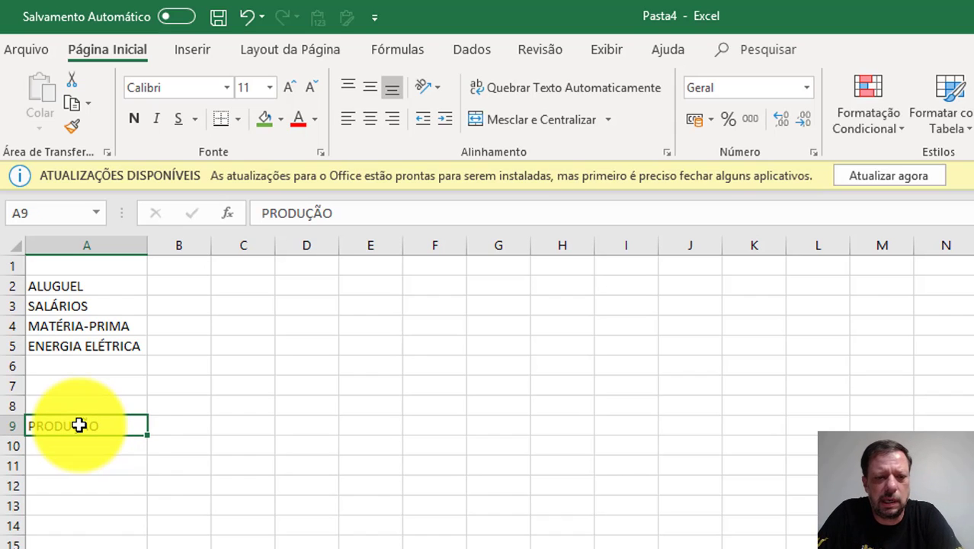
key("Tab")
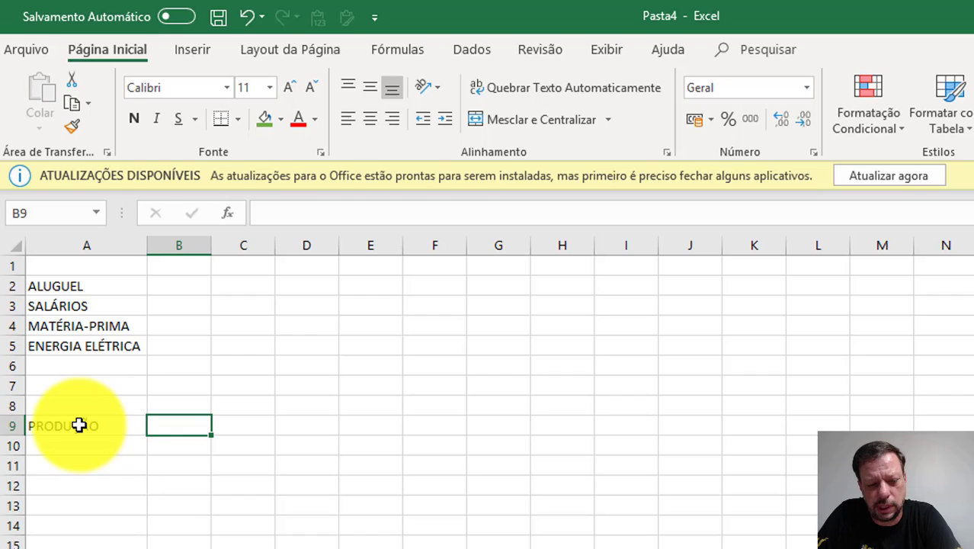
type("1500")
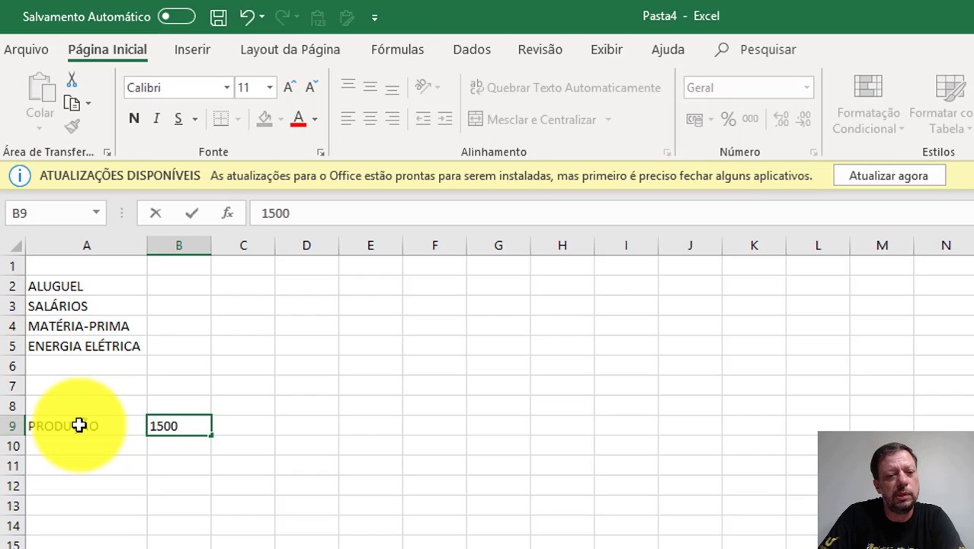
key("Tab")
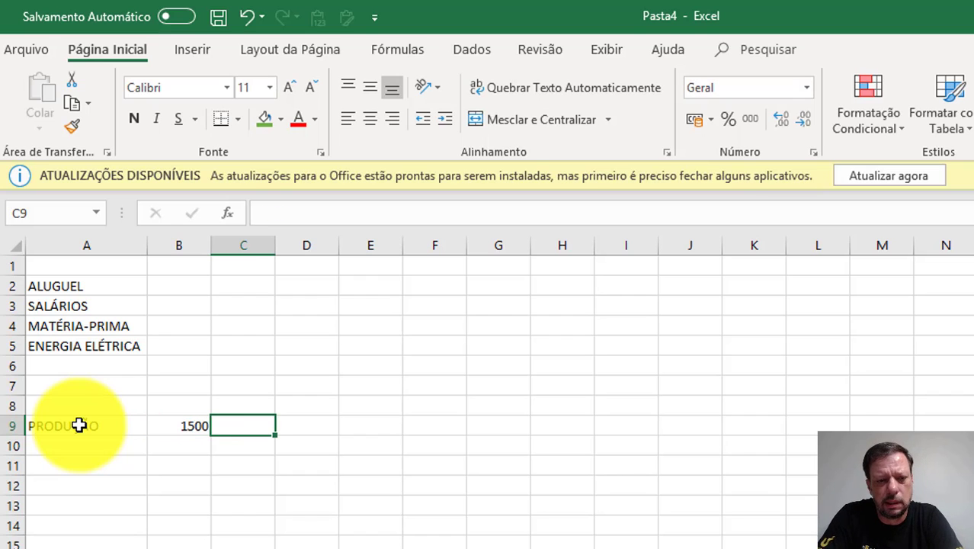
type("UNIDADES")
key("Return")
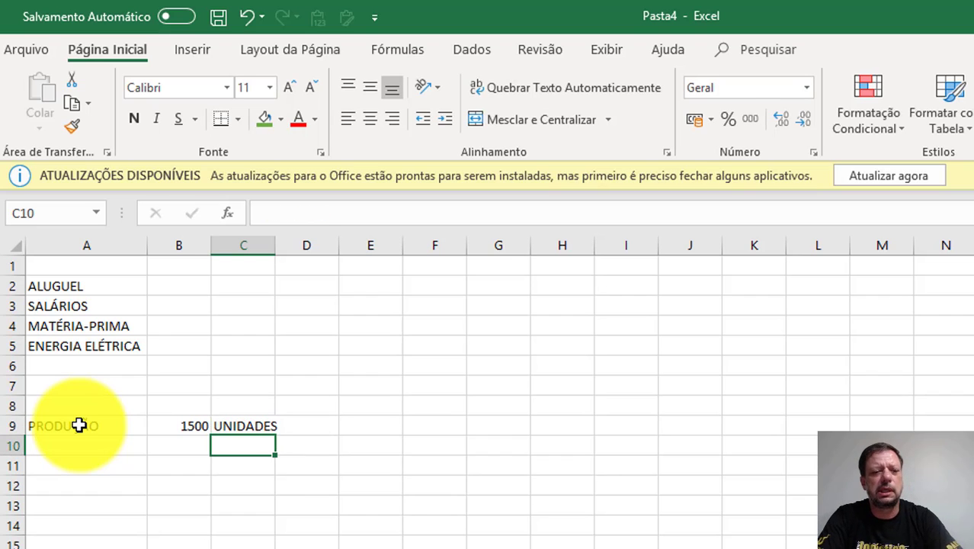
Enter the column heading CUSTO TOTAL in cell B1 and move on to cell C1
left_click(165, 423)
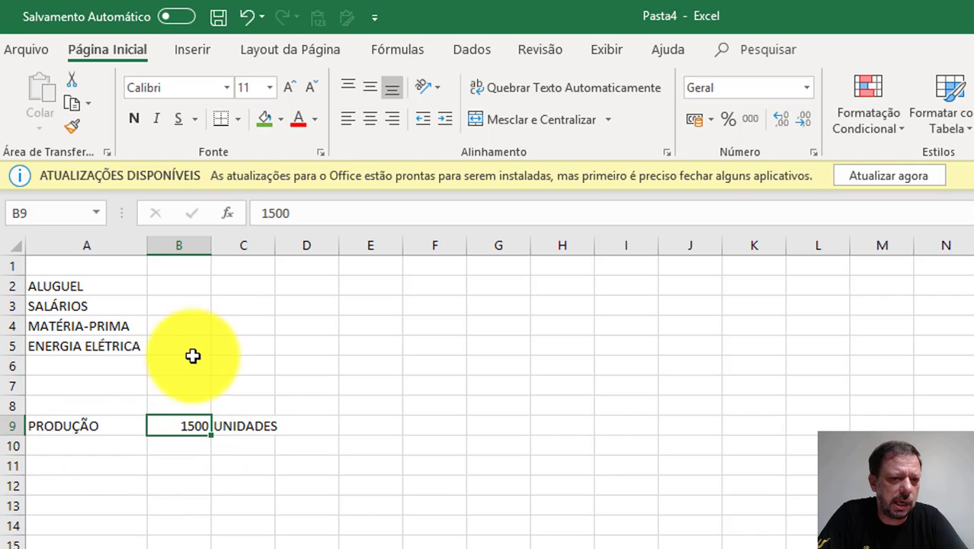
left_click(195, 271)
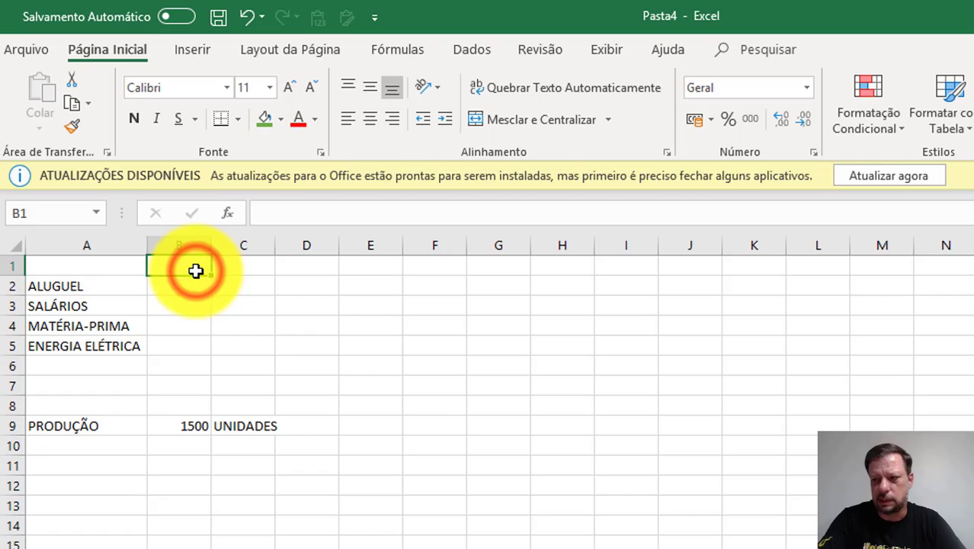
type("CUSTO TOAL")
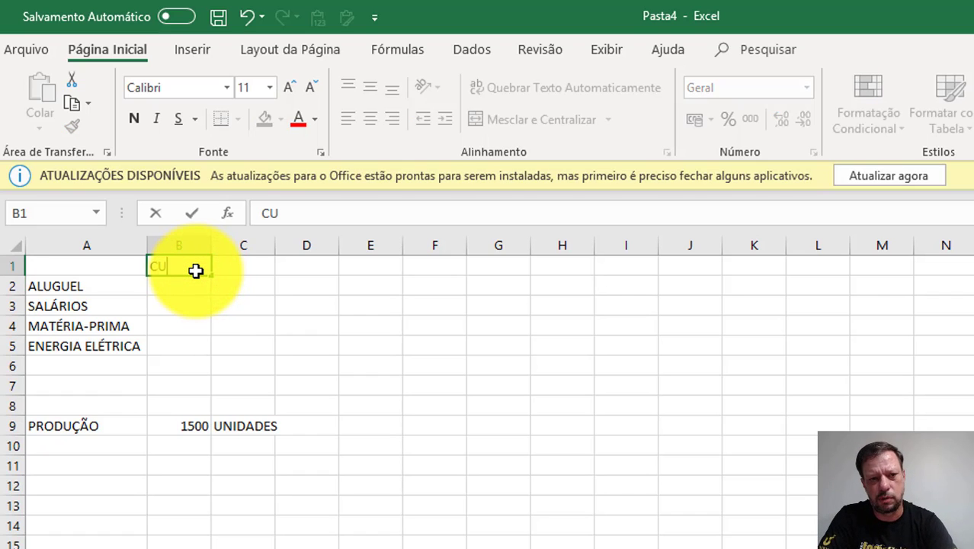
key("BackSpace")
key("BackSpace")
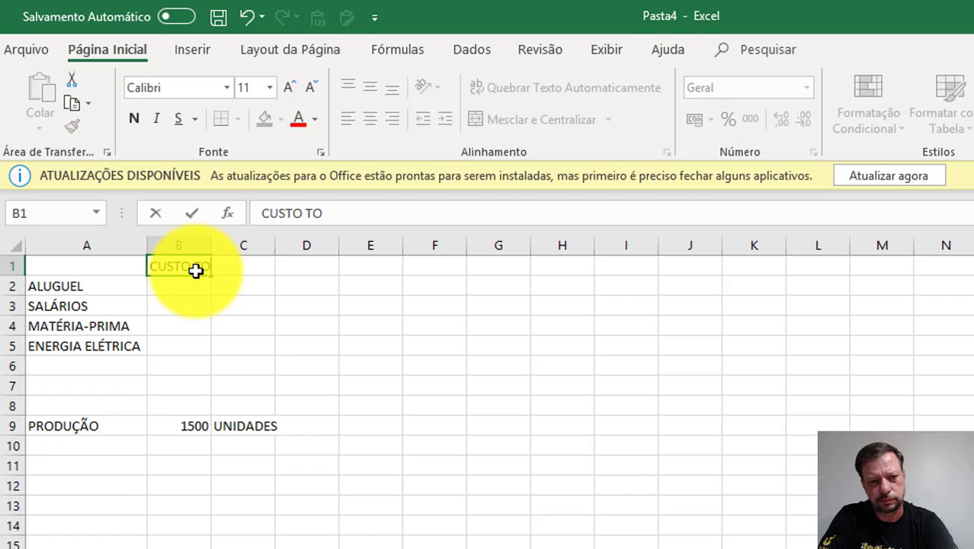
type("TAL")
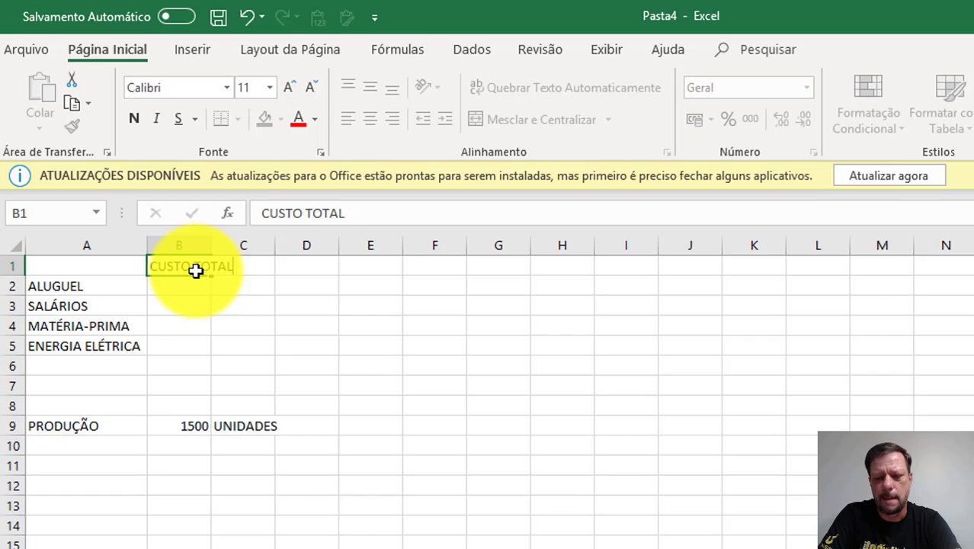
key("Return")
key("Up")
key("Right")
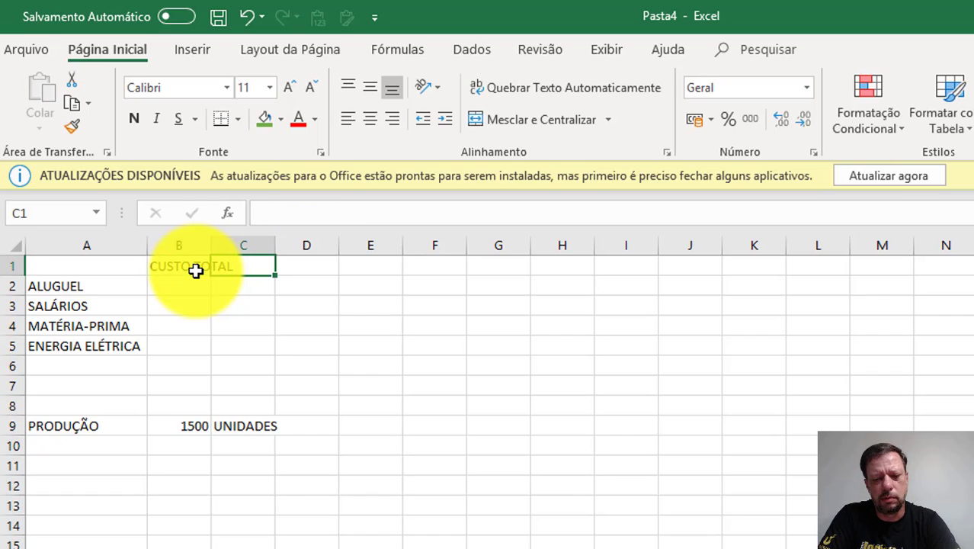
Enter the column heading CUSTO UNITÁRIO in cell C1
type("CUS")
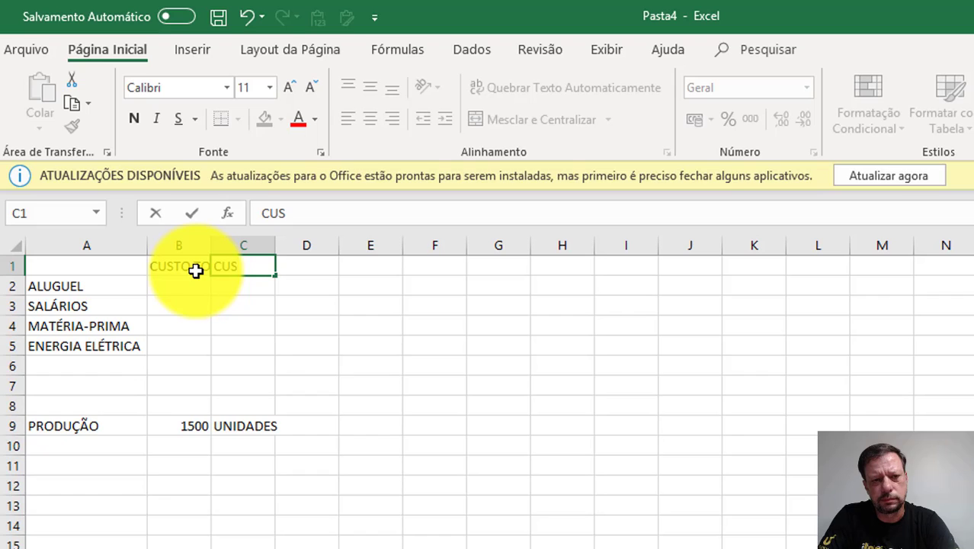
type("TO UNITÁRI")
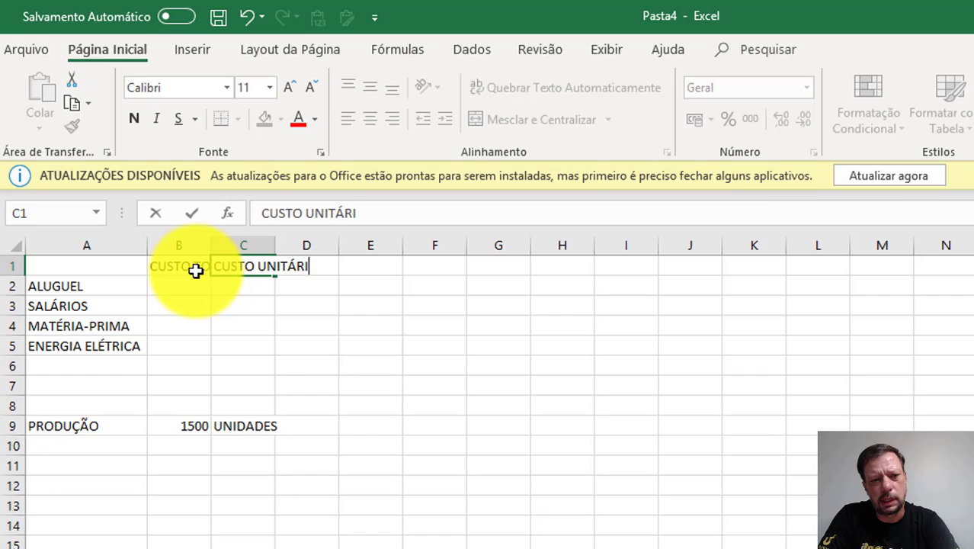
type("O")
key("Return")
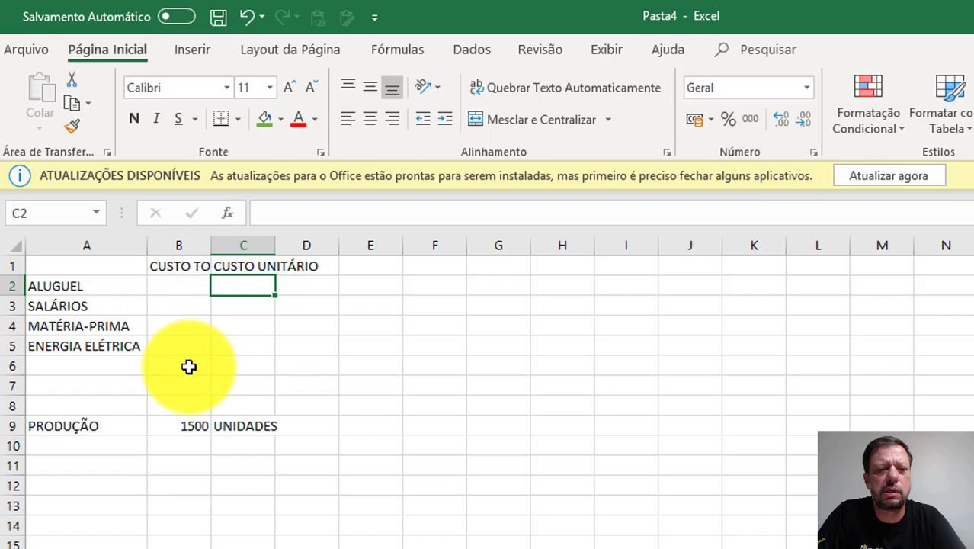
Autofit the widths of columns B and C to their headings
left_click(198, 266)
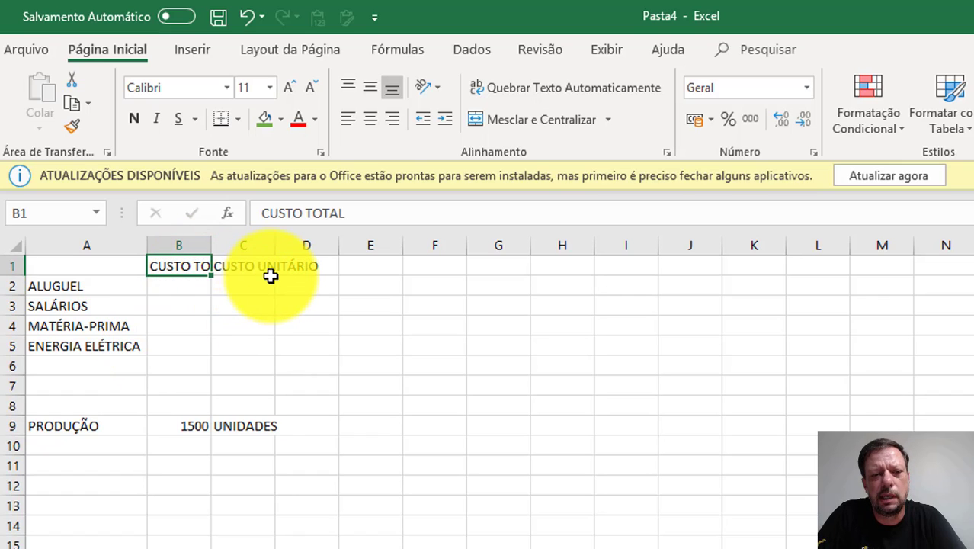
double_click(212, 246)
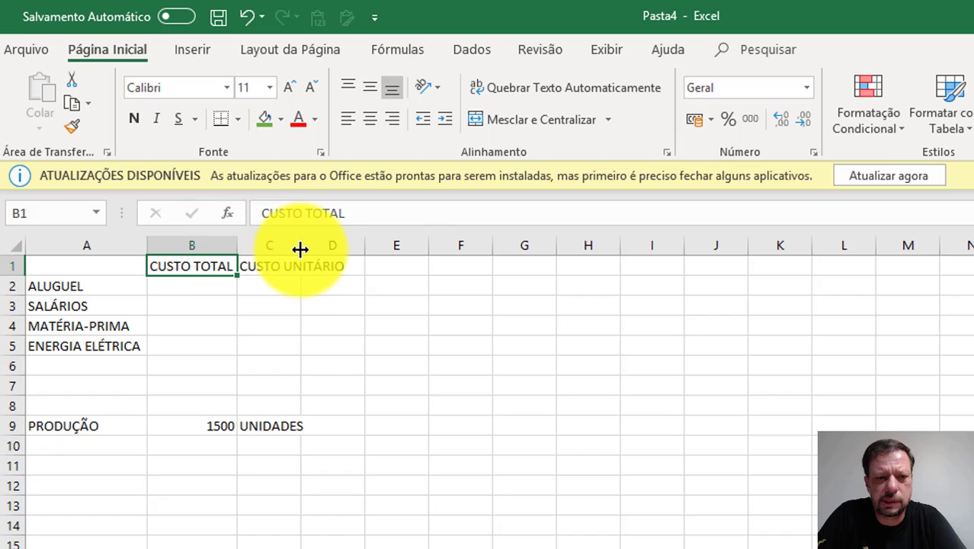
double_click(300, 245)
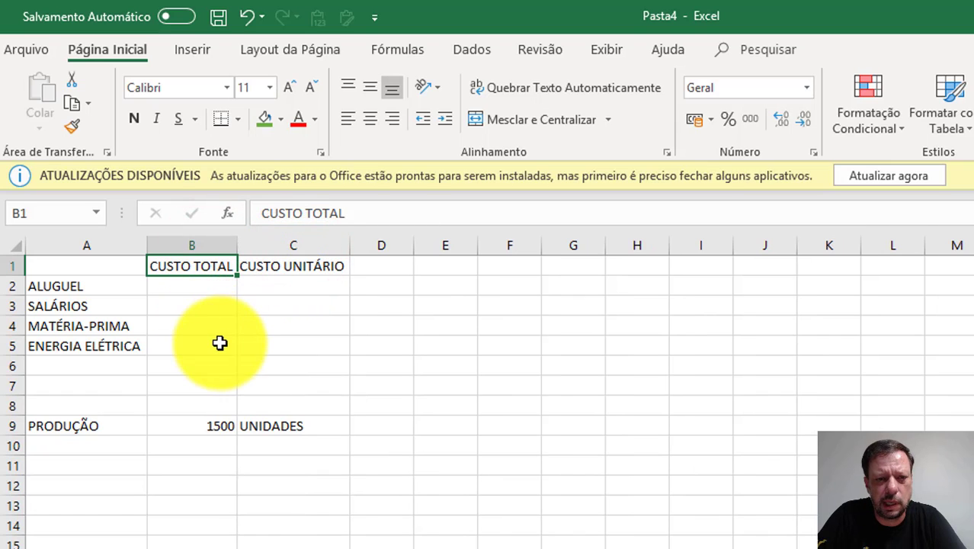
Enter the total costs 10000 for ALUGUEL in B2, 15000 for SALÁRIOS in B3 and 3000 for ENERGIA ELÉTRICA in B5
left_click(205, 292)
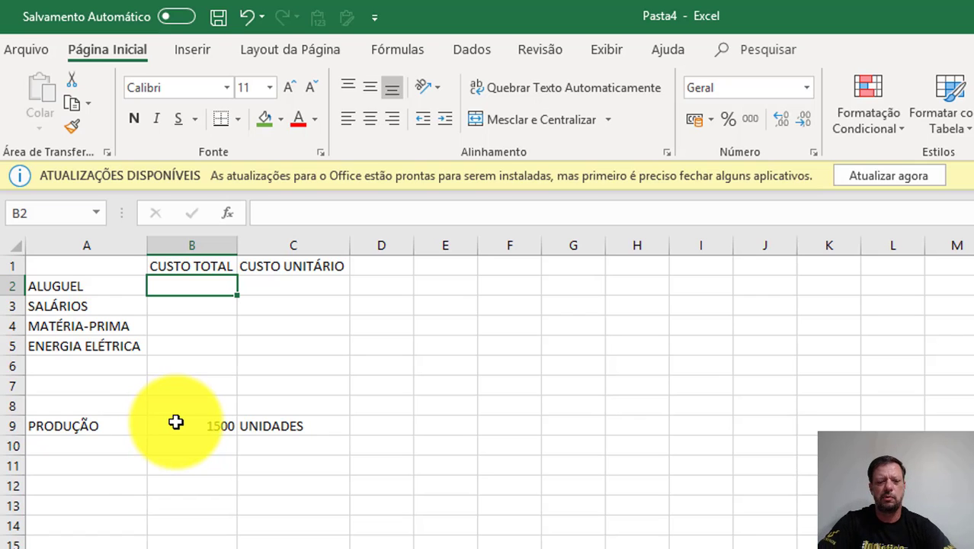
type("10000")
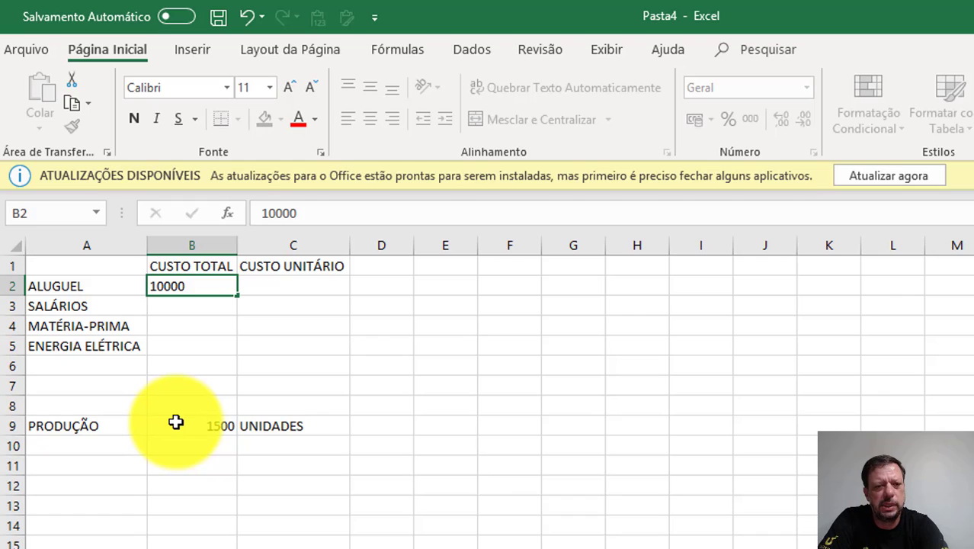
key("Return")
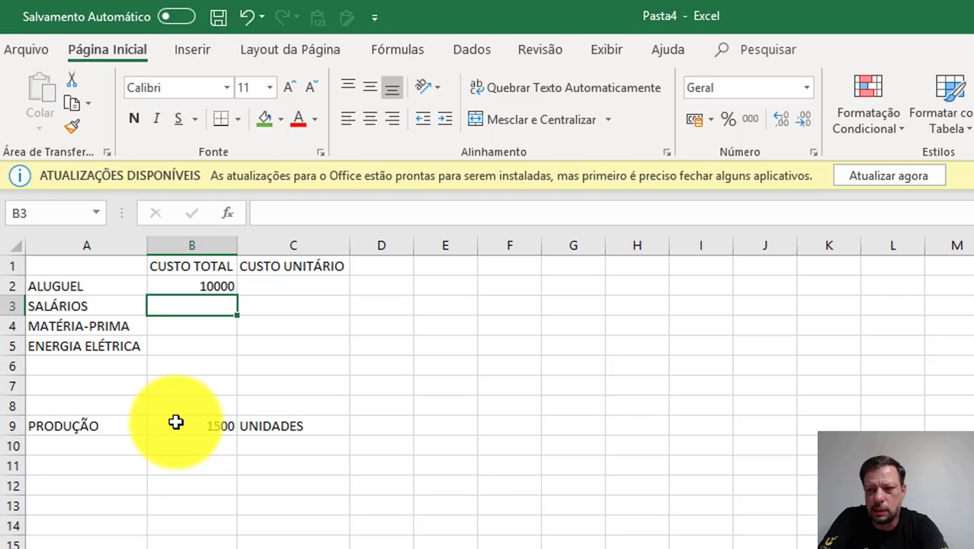
type("15000")
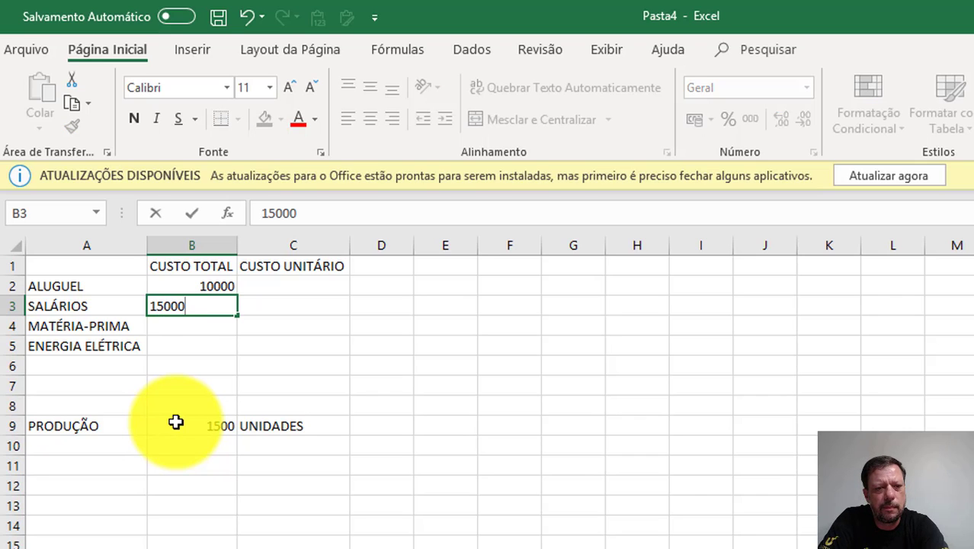
key("Return")
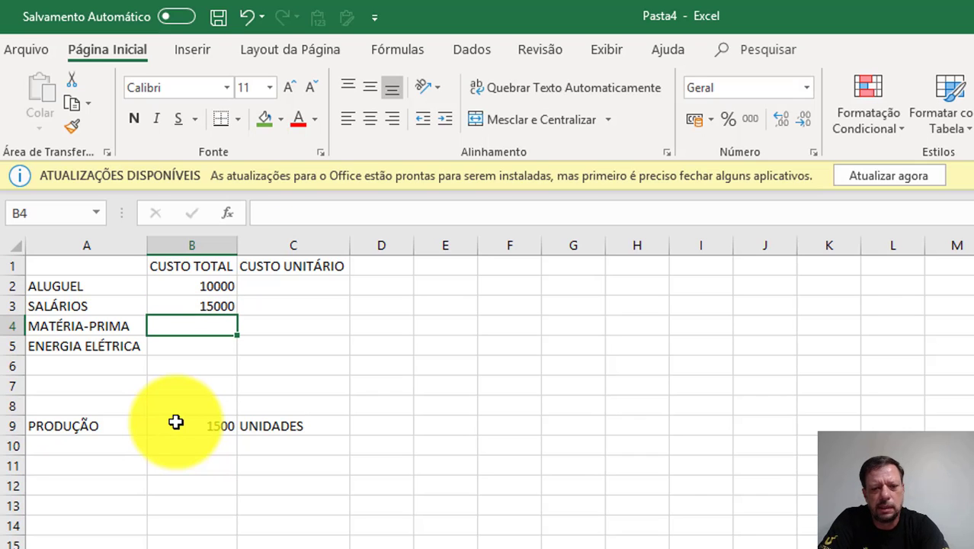
key("Return")
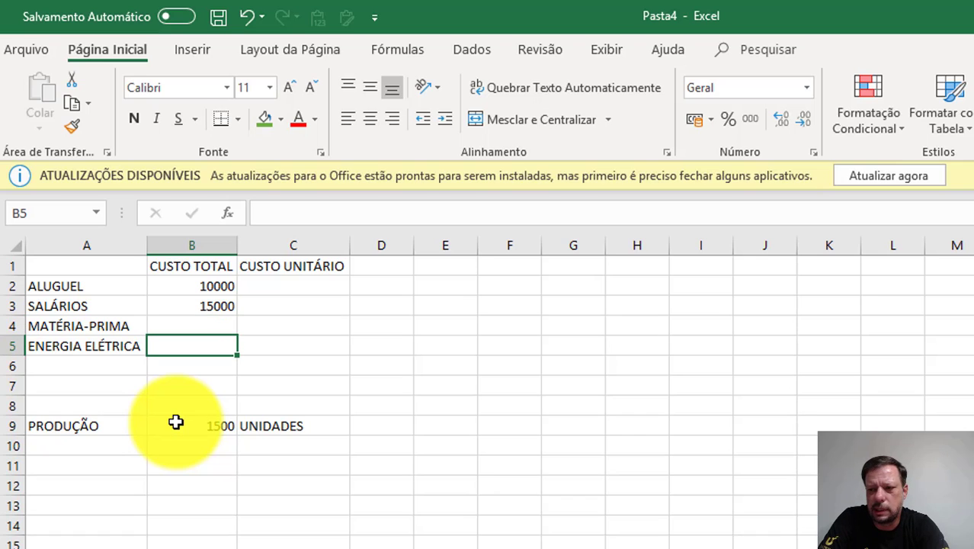
type("3000")
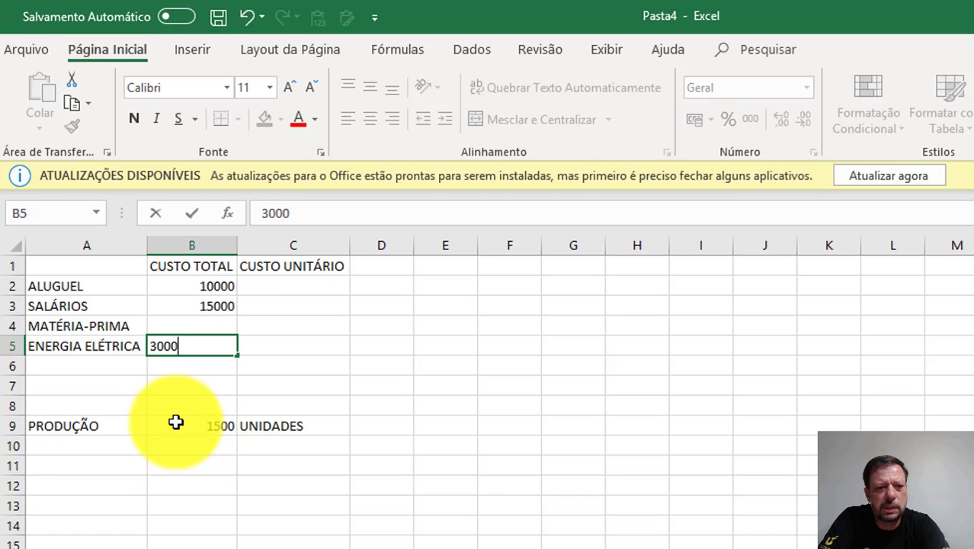
key("Return")
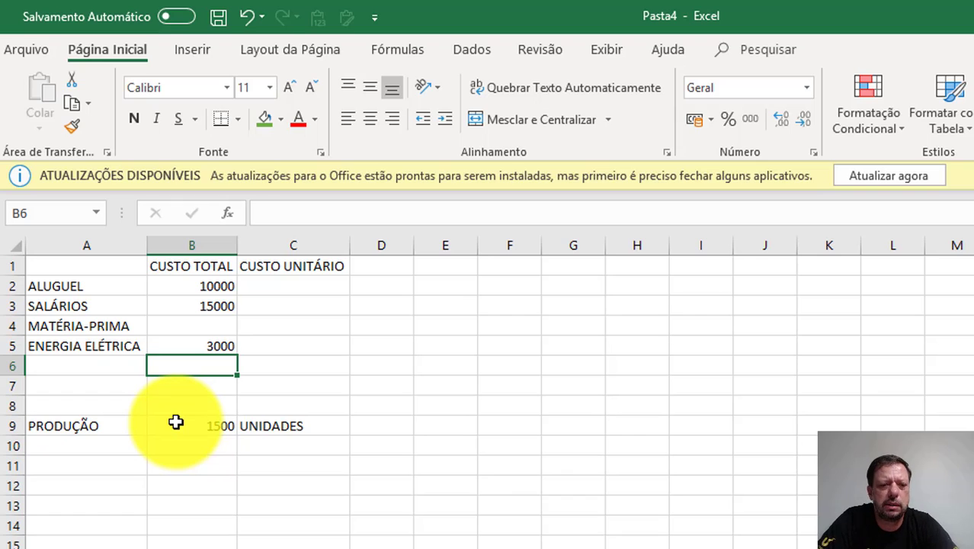
key("Up")
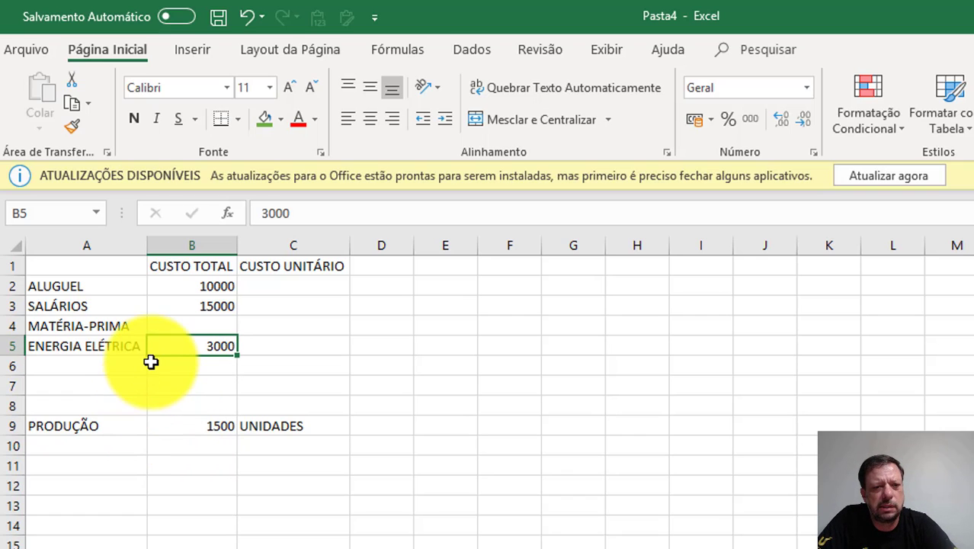
left_click(195, 286)
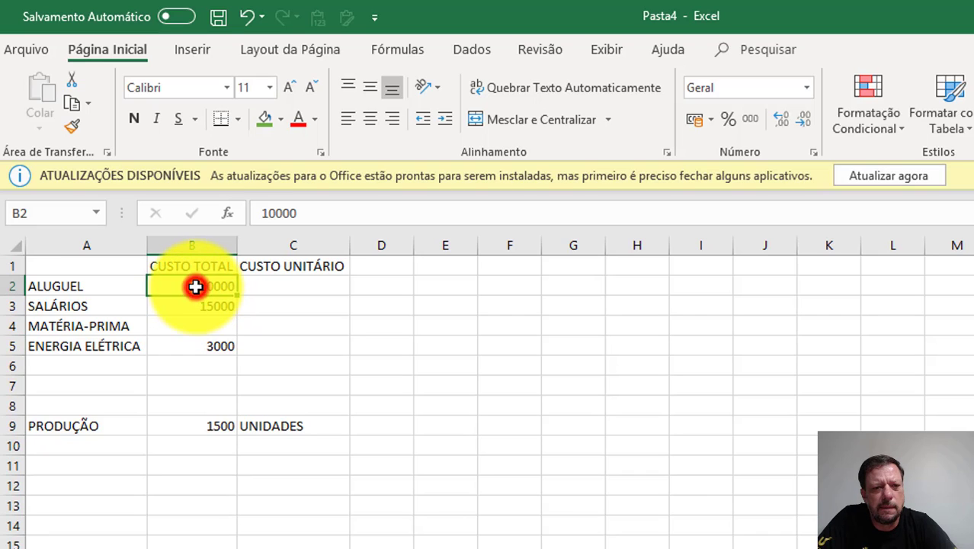
left_click(198, 304)
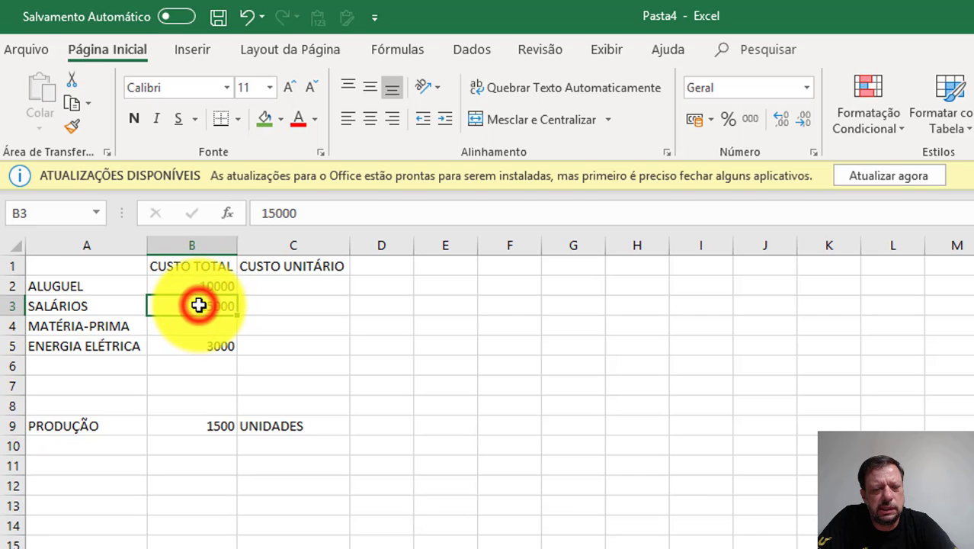
left_click(194, 347)
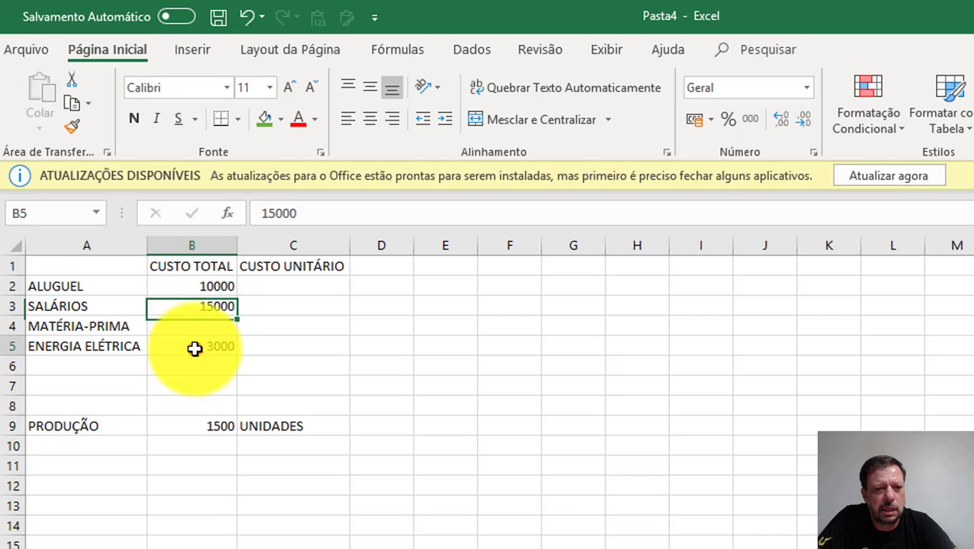
Apply the thousands-separator number format with two decimals to the total costs in cells B2 to B5
left_click(196, 286)
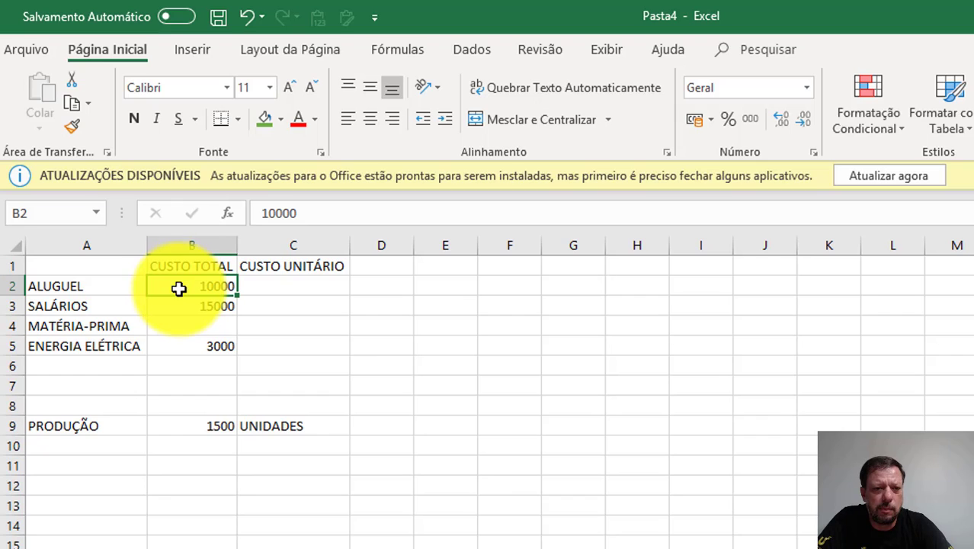
left_click(184, 286)
left_click_drag(183, 286, 176, 344)
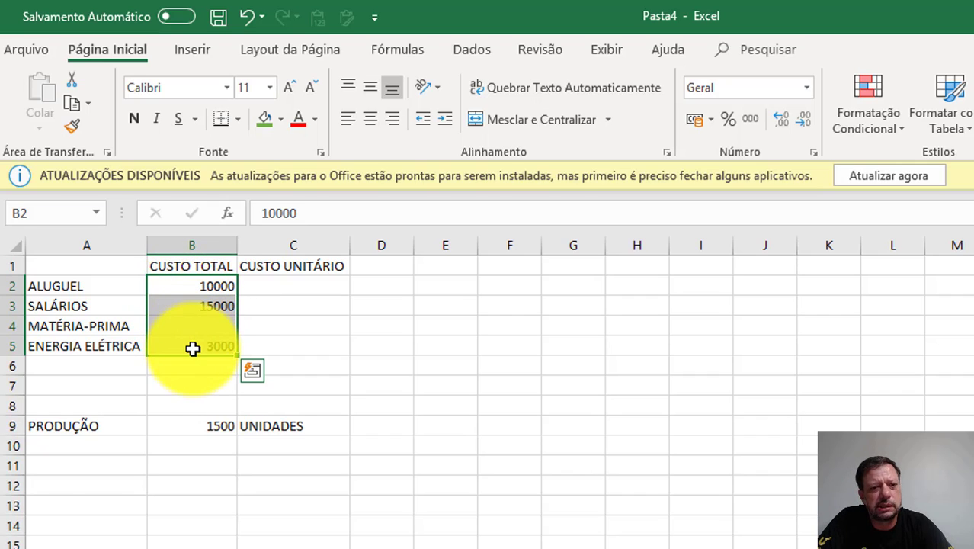
left_click(185, 287)
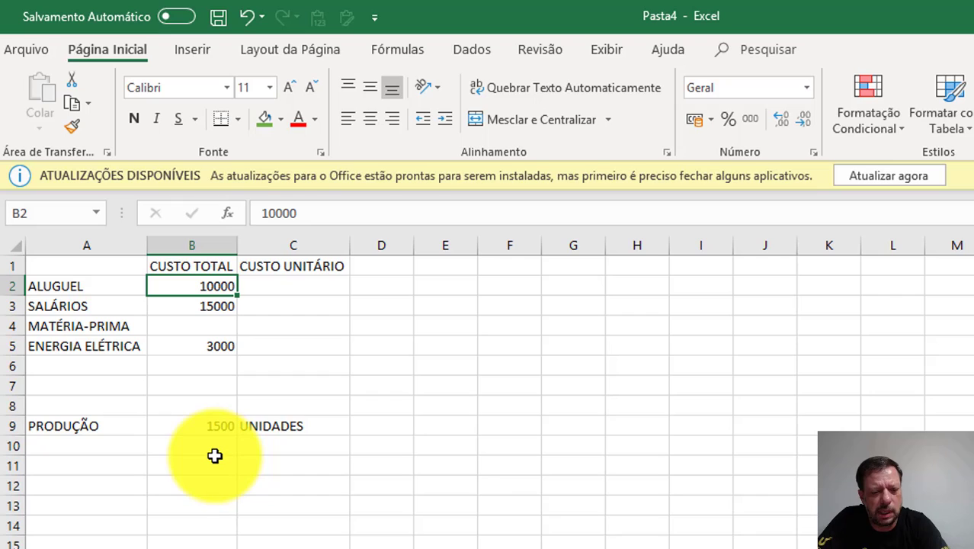
key("shift+Down")
key("shift+Down")
key("shift+Down")
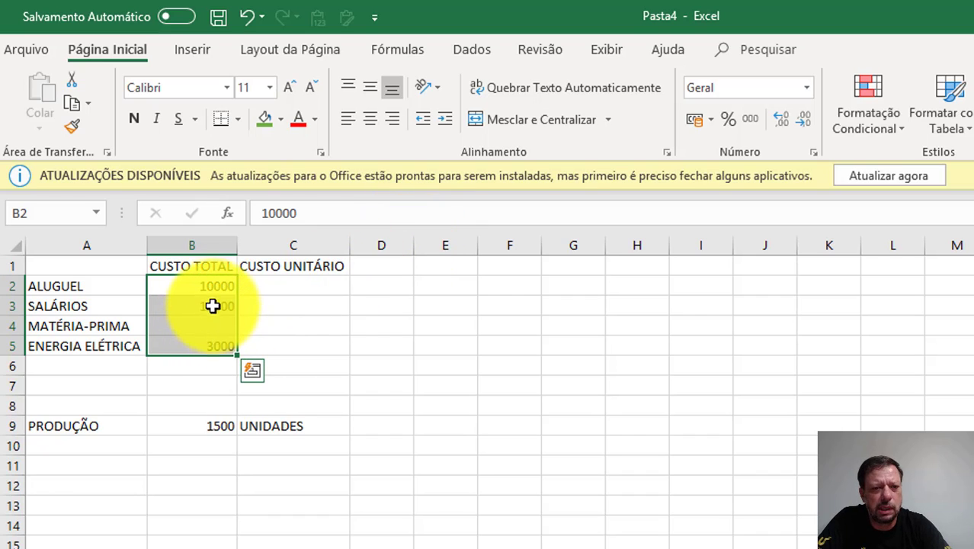
left_click(749, 124)
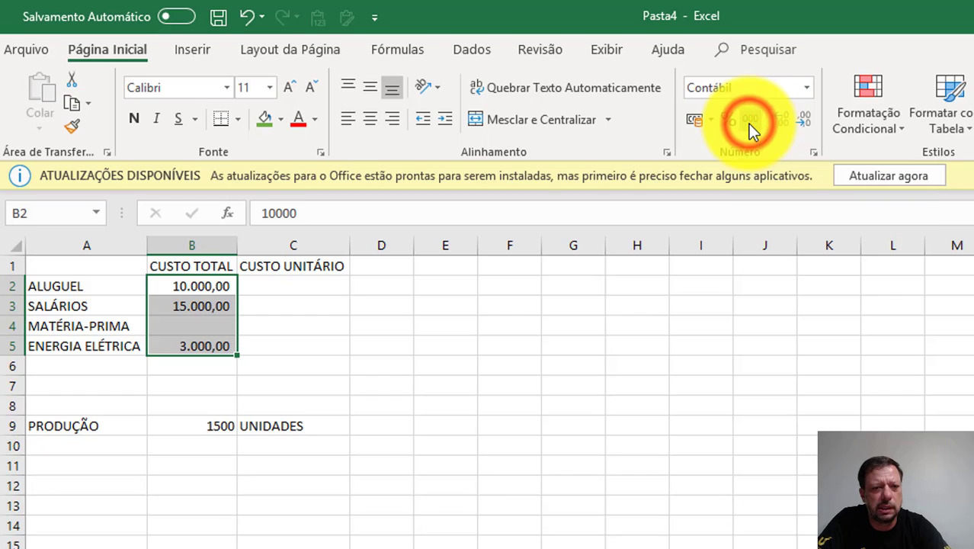
Enter the unit cost 50 for MATÉRIA-PRIMA in cell C4, leaving its total cost cell empty
left_click(194, 287)
left_click(192, 307)
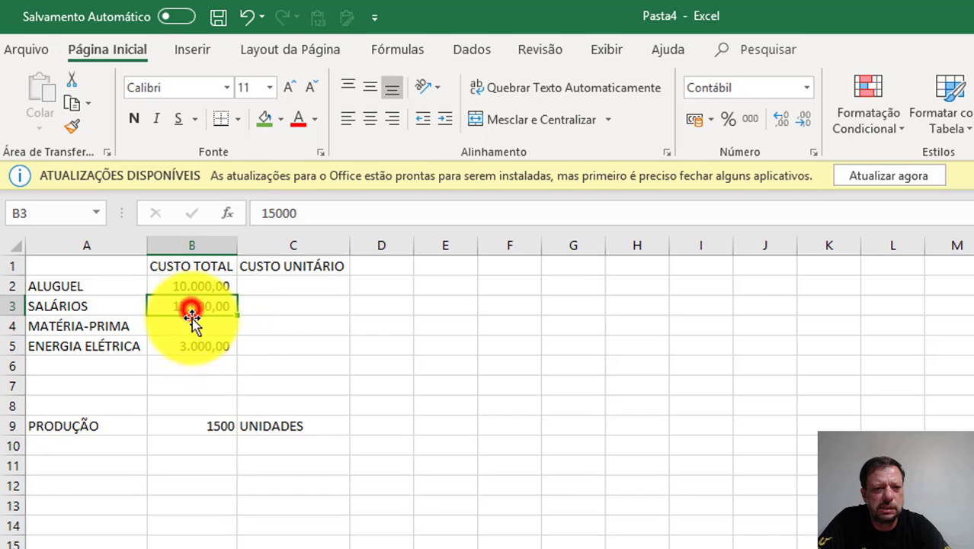
left_click(194, 350)
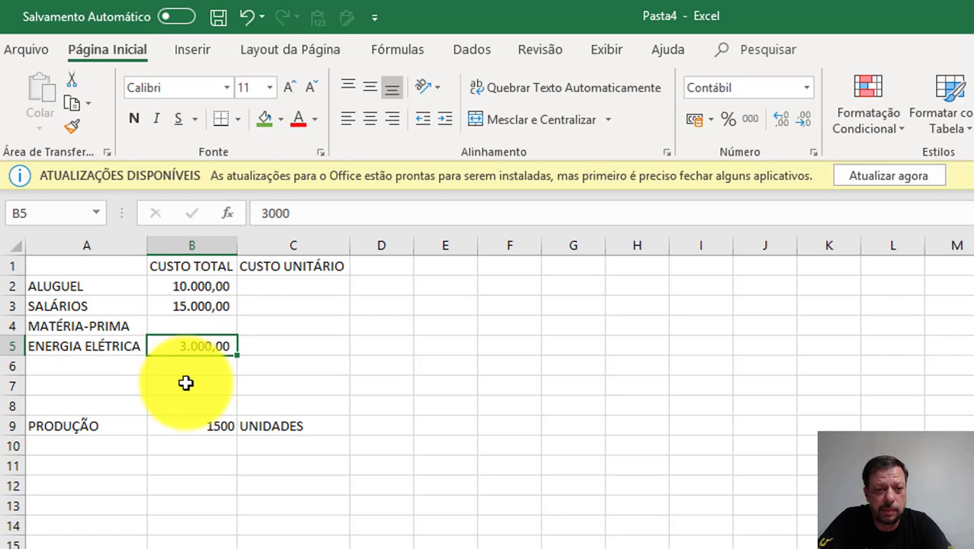
key("Up")
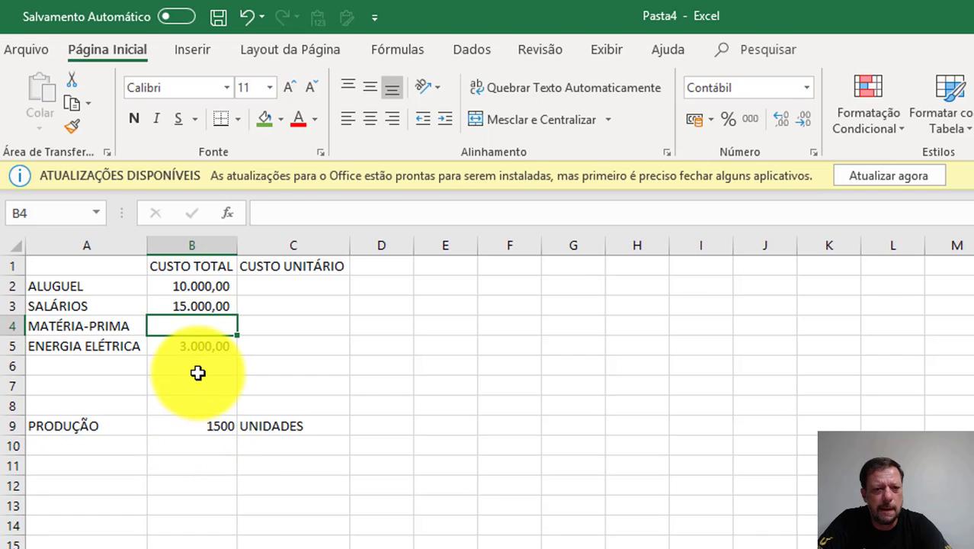
key("Right")
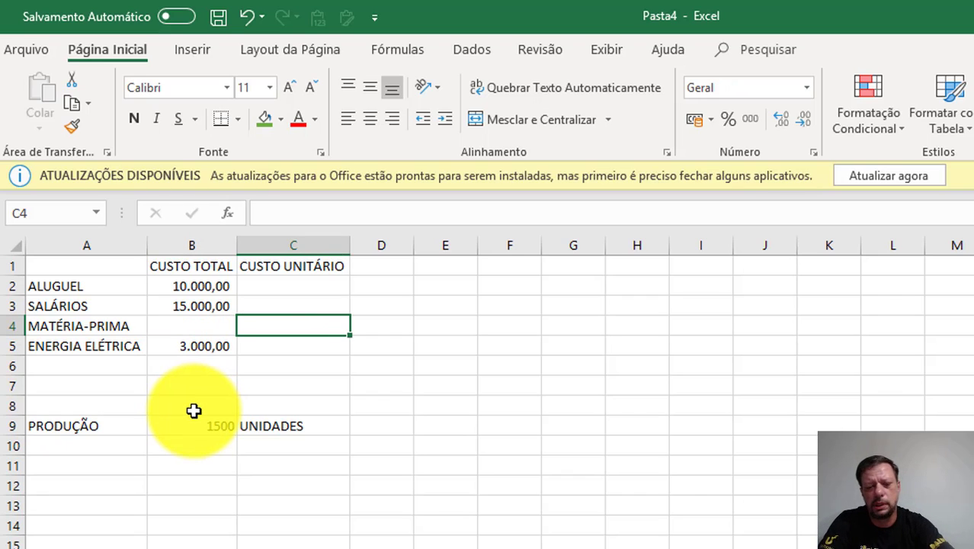
type("50")
key("Return")
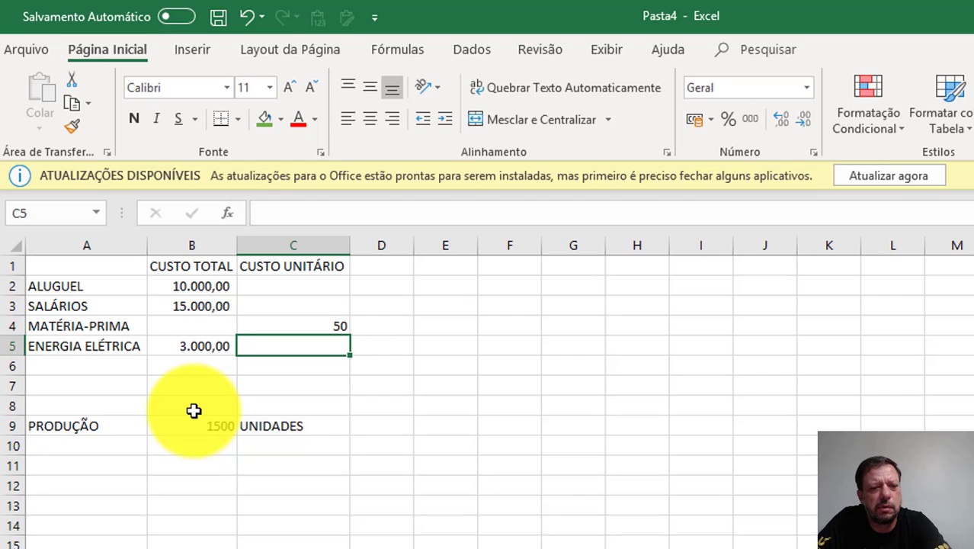
key("Up")
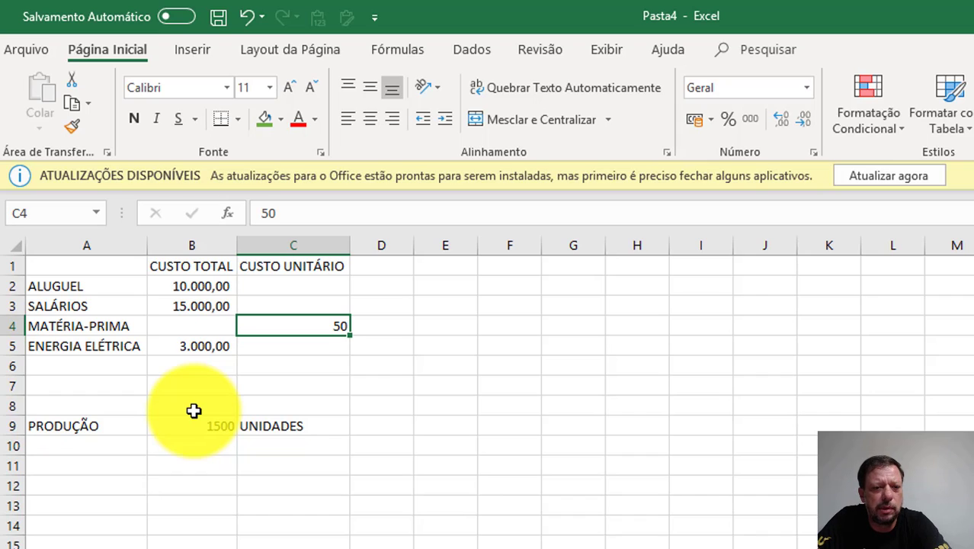
key("Left")
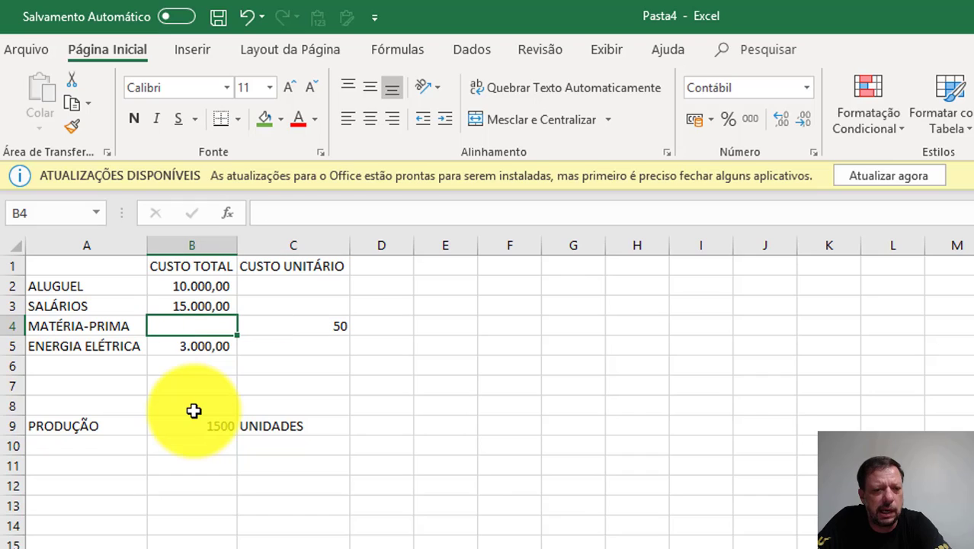
key("Right")
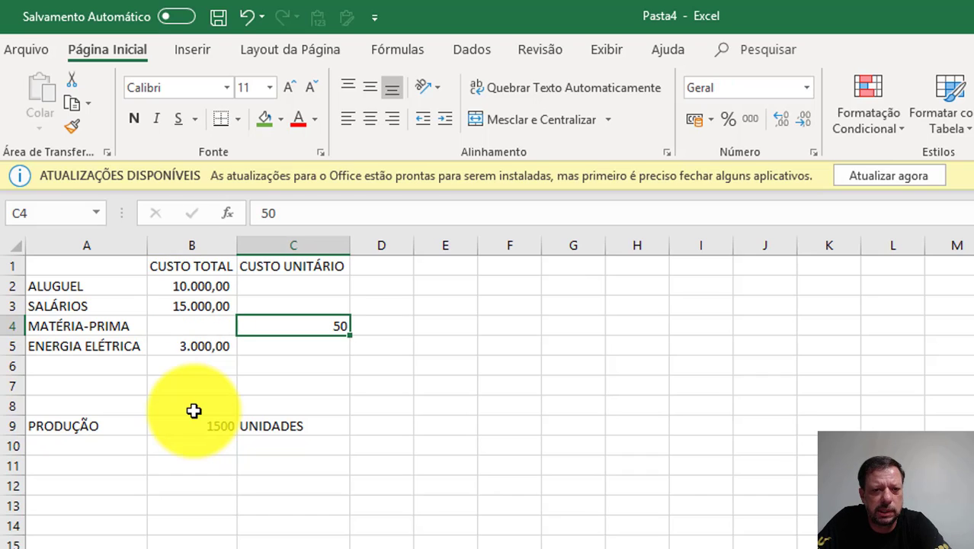
key("Up")
key("Up")
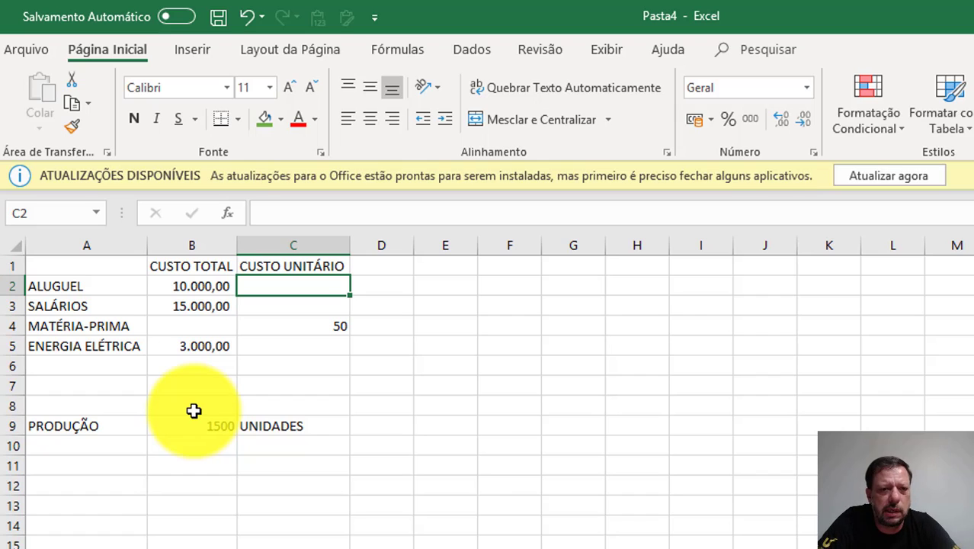
left_click(199, 285)
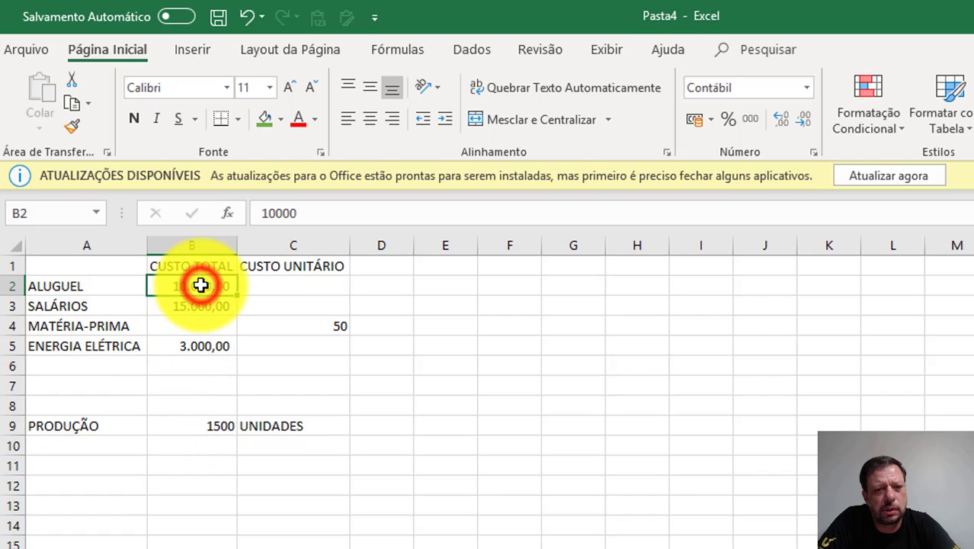
Calculate the unit cost of ALUGUEL in C2 by dividing its total cost by the production quantity, =B2/B9
left_click(278, 287)
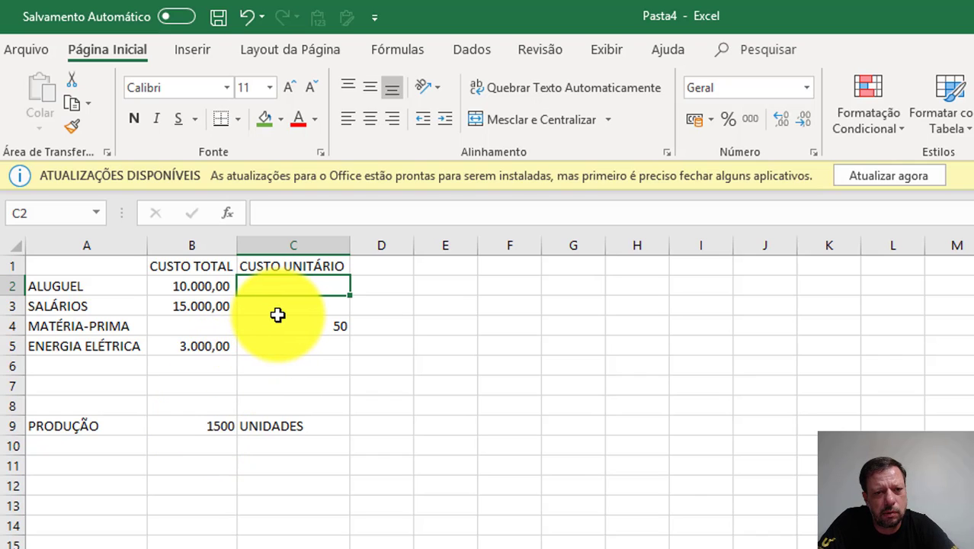
type("=")
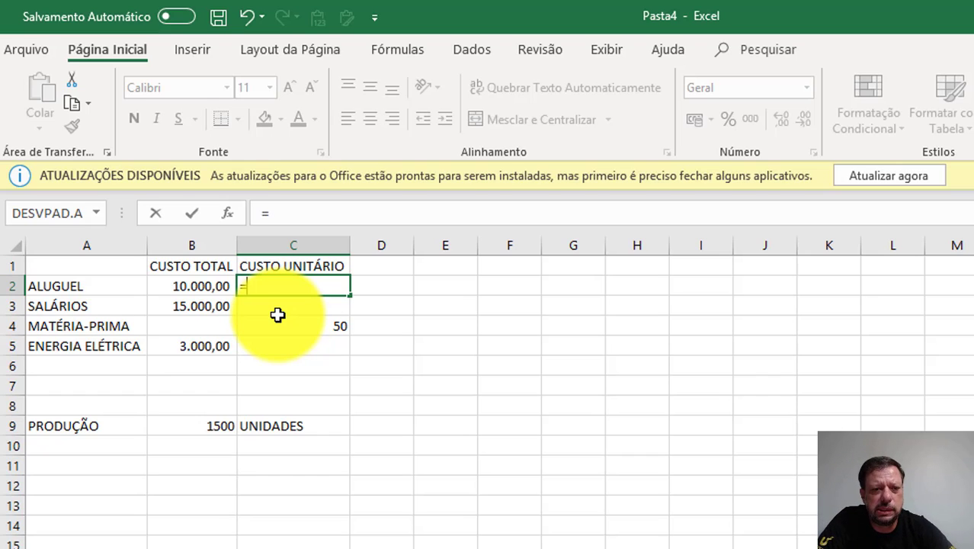
left_click(200, 286)
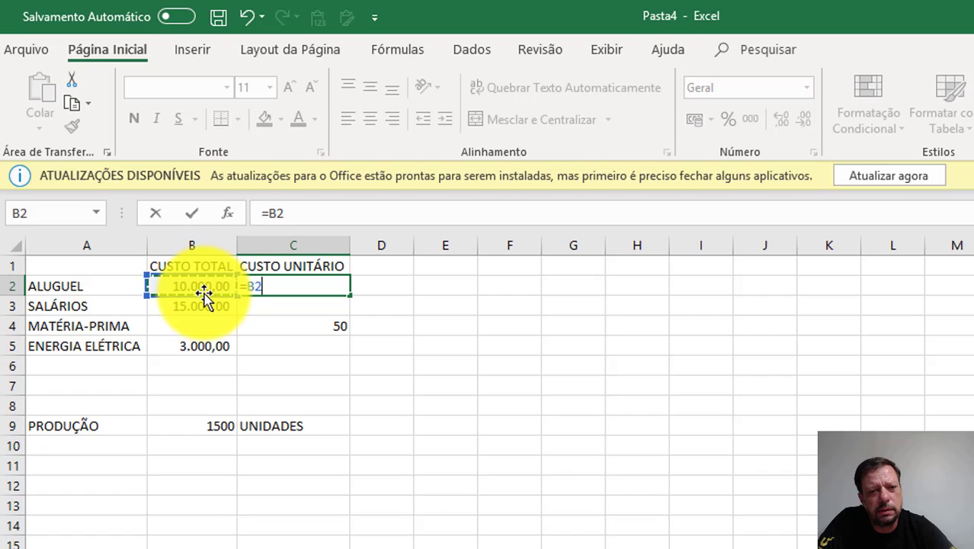
type("/")
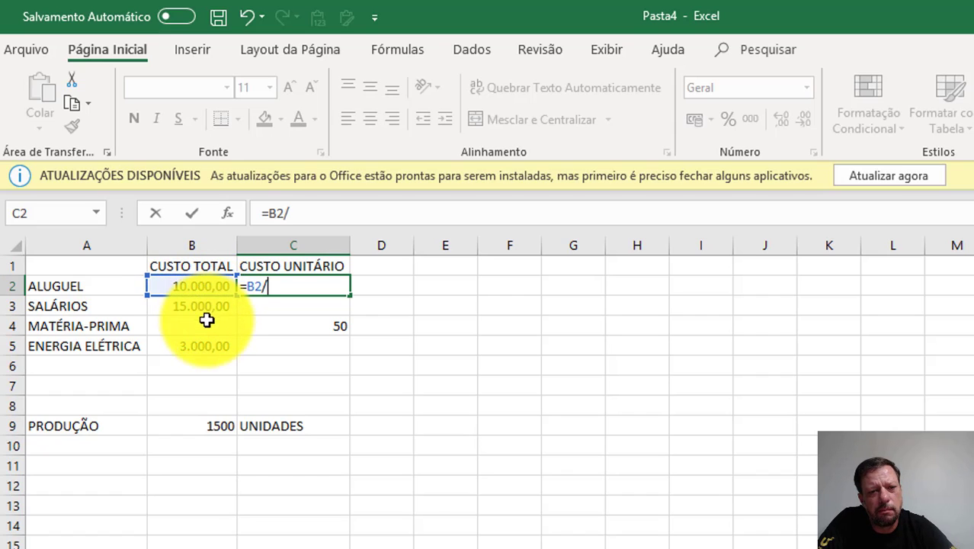
left_click(194, 425)
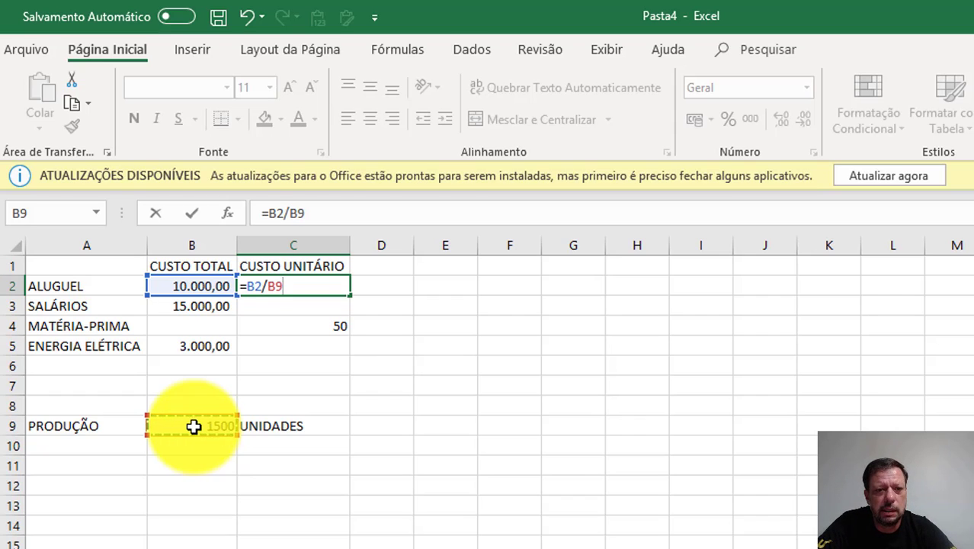
key("Return")
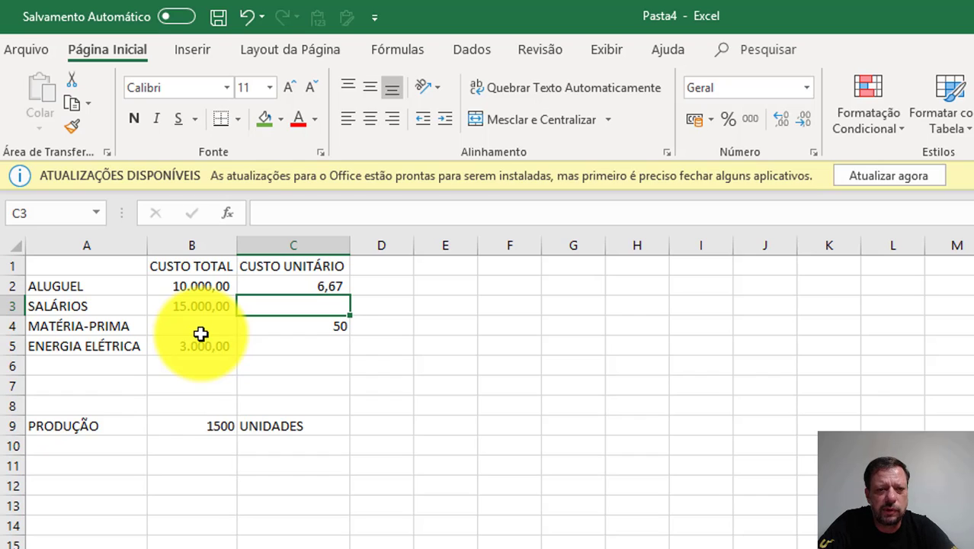
Calculate the unit cost of SALÁRIOS in C3 with the formula =B3/B9
type("=")
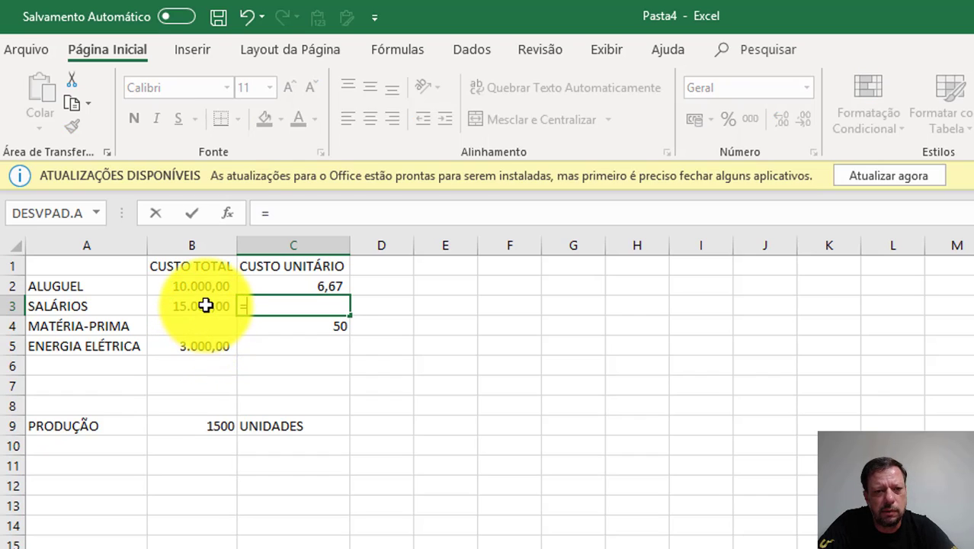
left_click(206, 306)
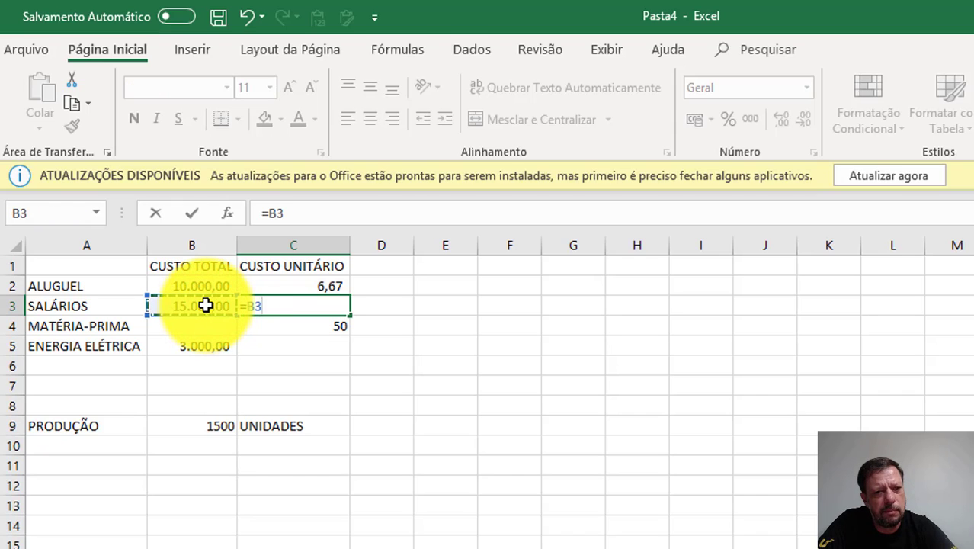
type("/")
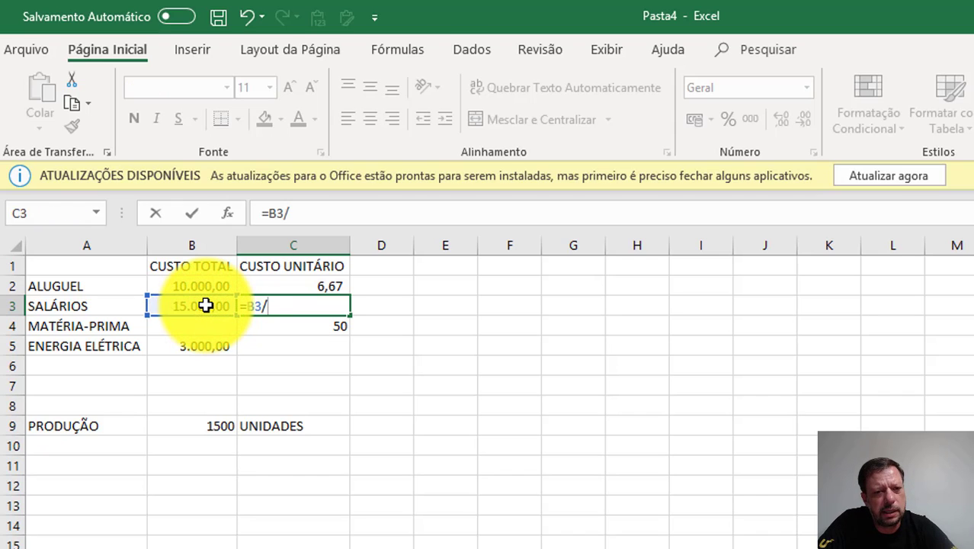
left_click(195, 426)
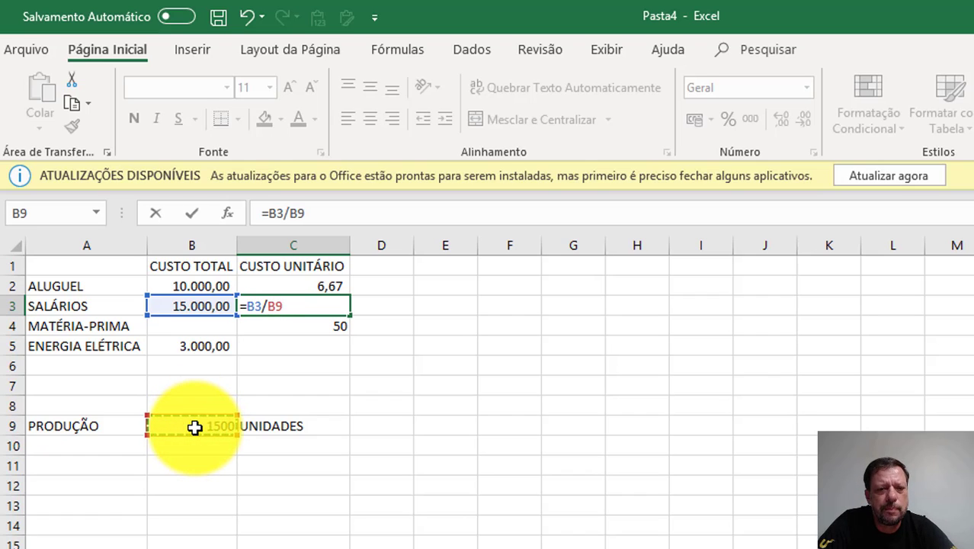
key("Return")
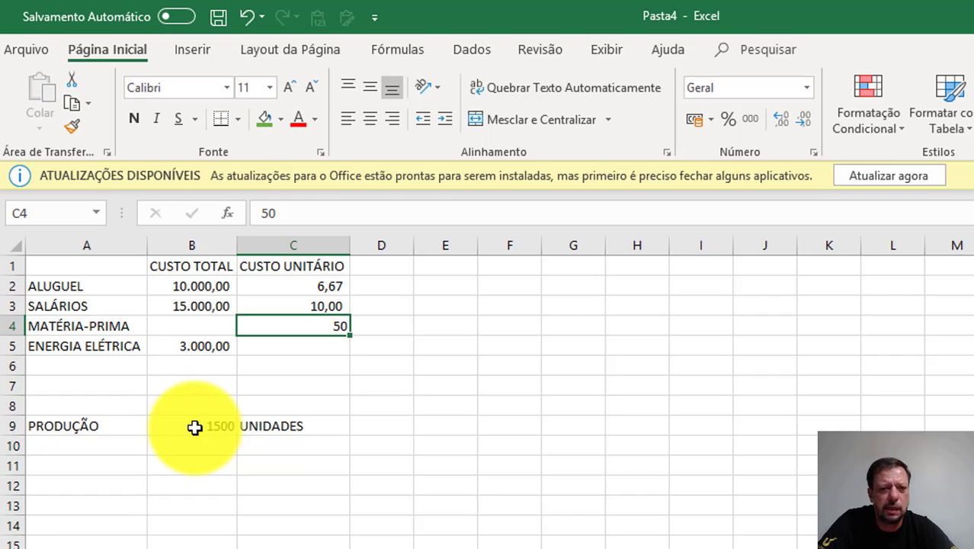
Calculate the unit cost of ENERGIA ELÉTRICA in C5 with =B5/B9, keeping the MATÉRIA-PRIMA unit cost as entered
key("Return")
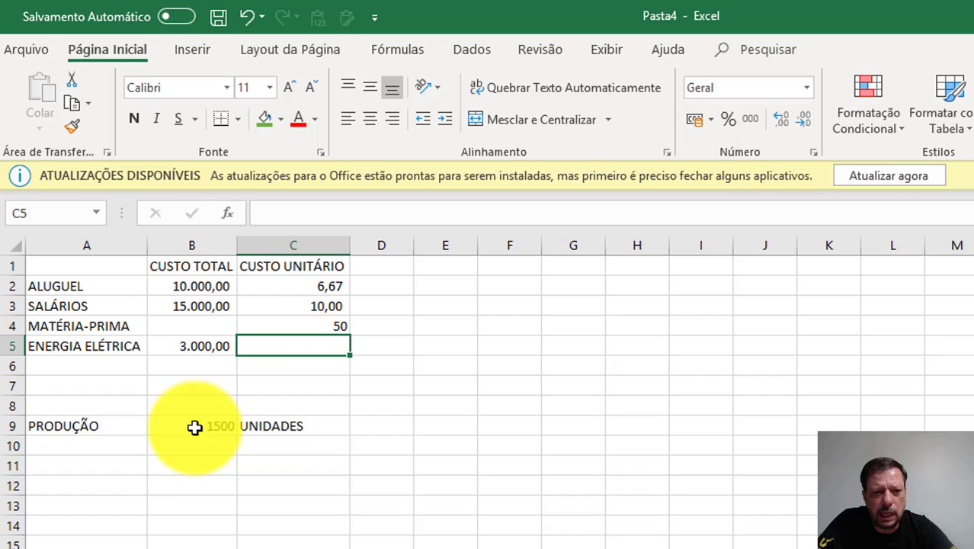
type("=")
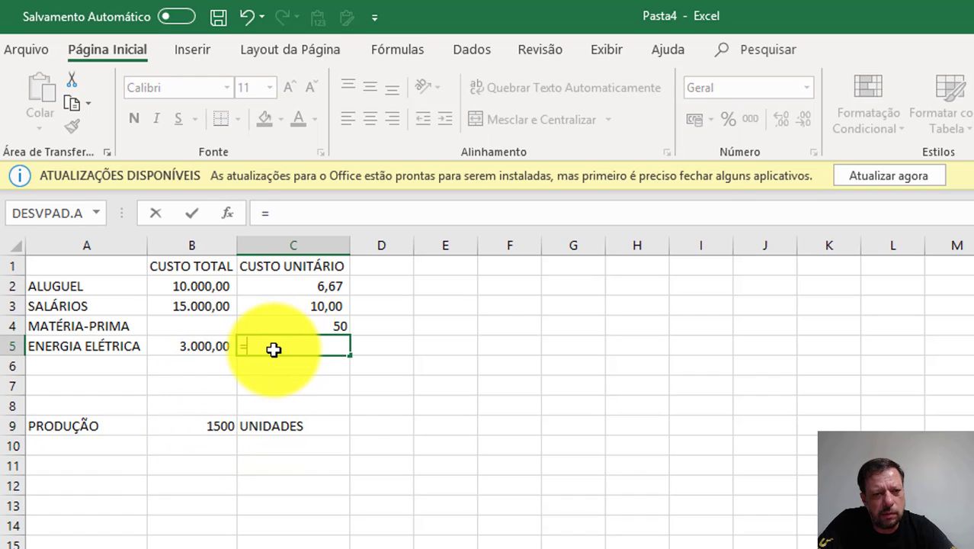
left_click(202, 345)
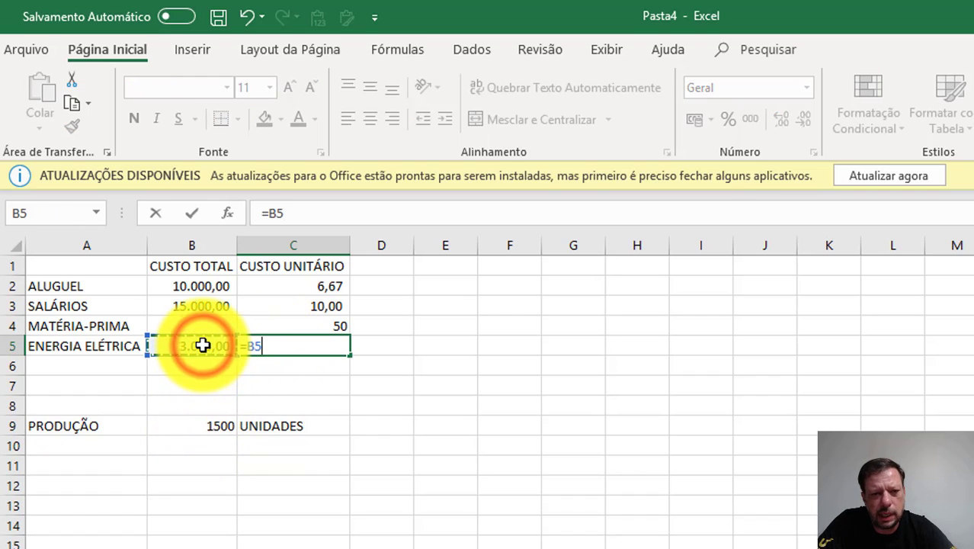
type("/")
left_click(200, 423)
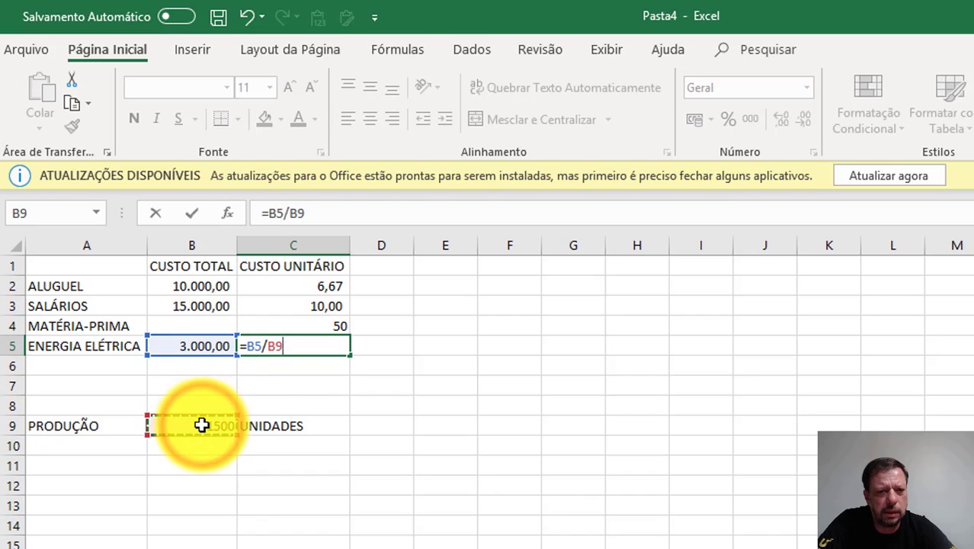
key("Return")
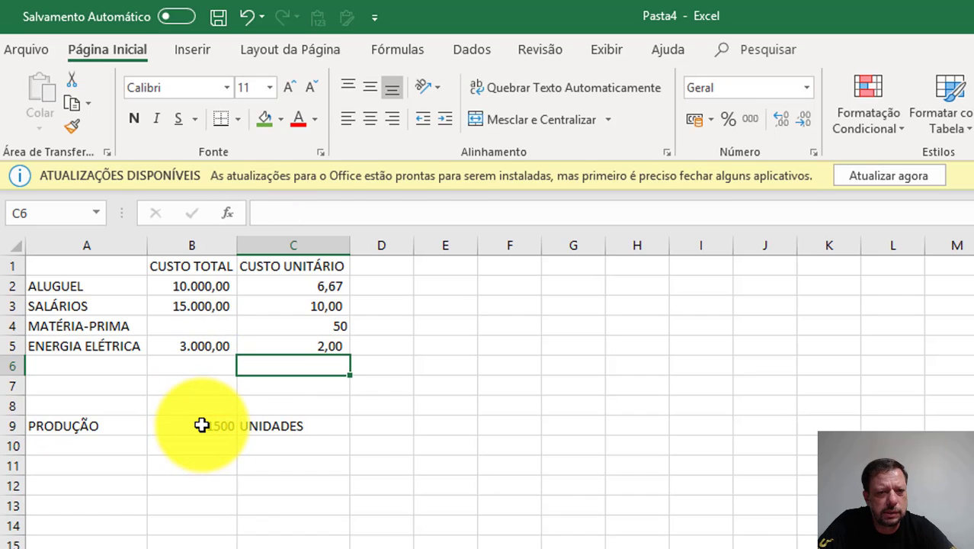
Calculate the total cost of MATÉRIA-PRIMA in B4 by multiplying its unit cost in C4 by the production quantity in B9
left_click(284, 327)
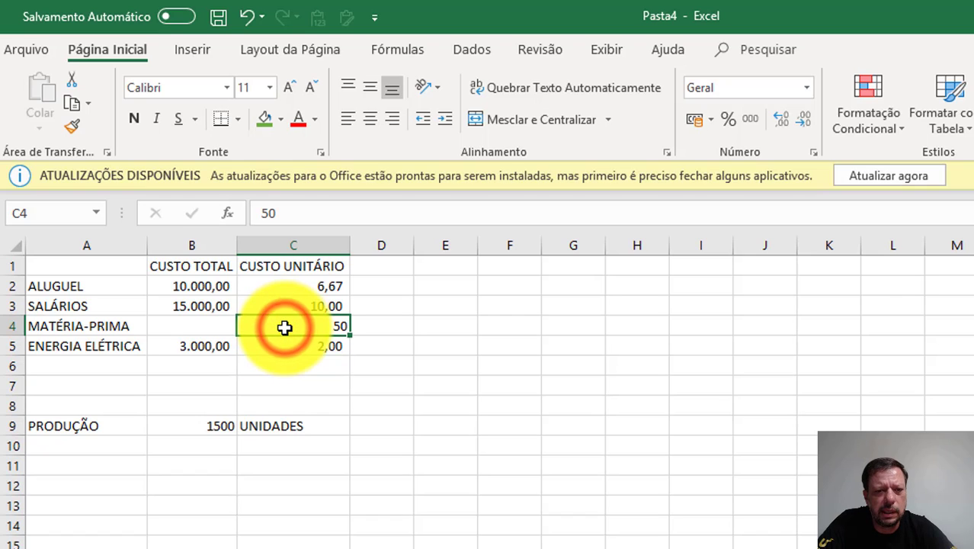
left_click(196, 325)
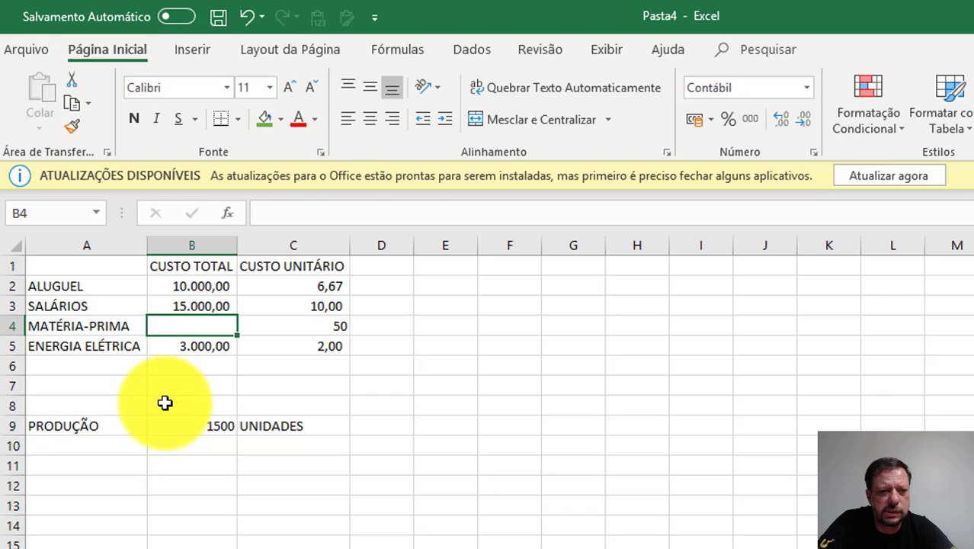
type("=")
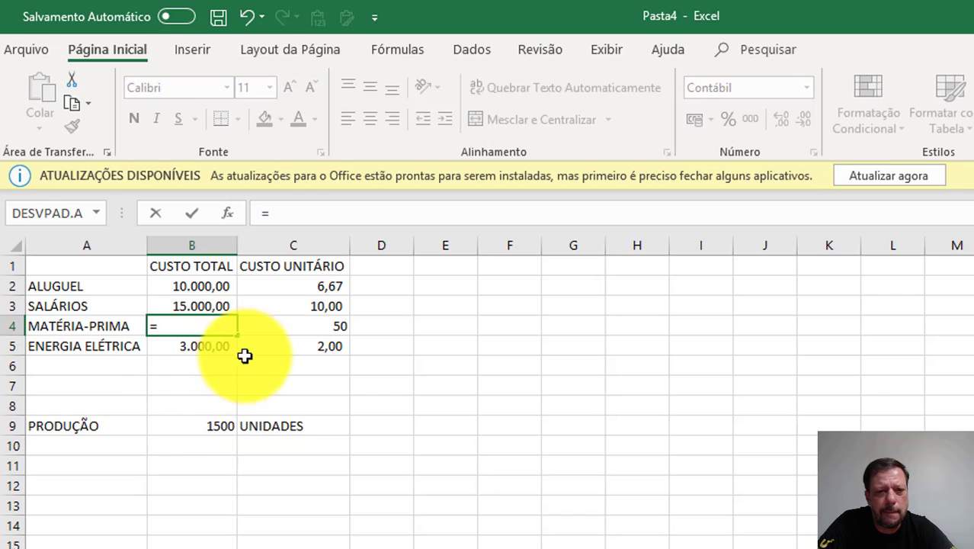
left_click(287, 322)
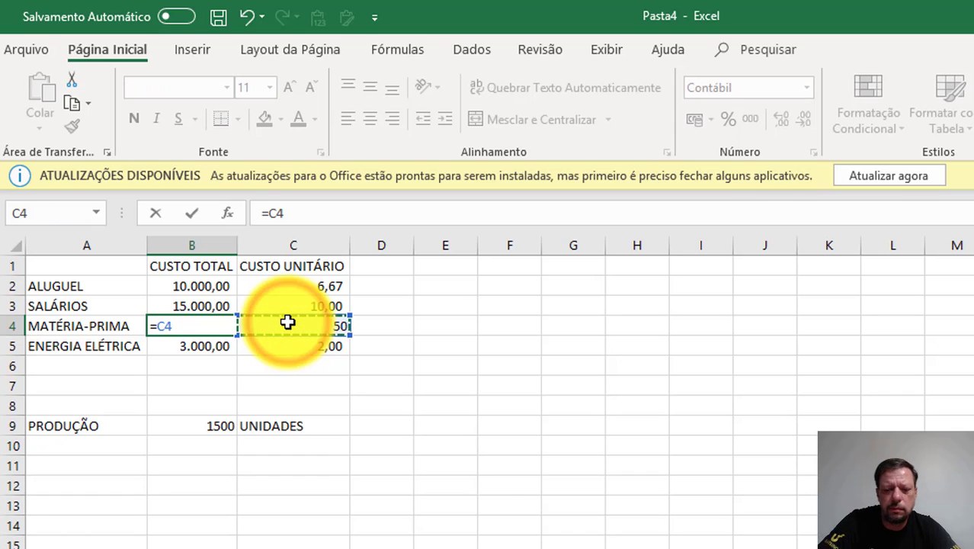
type("*")
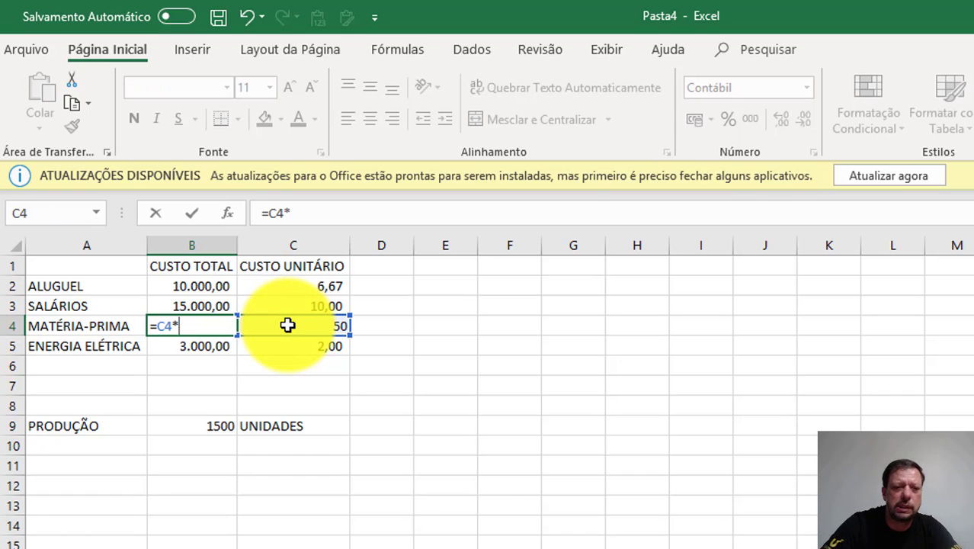
left_click(204, 426)
key("Return")
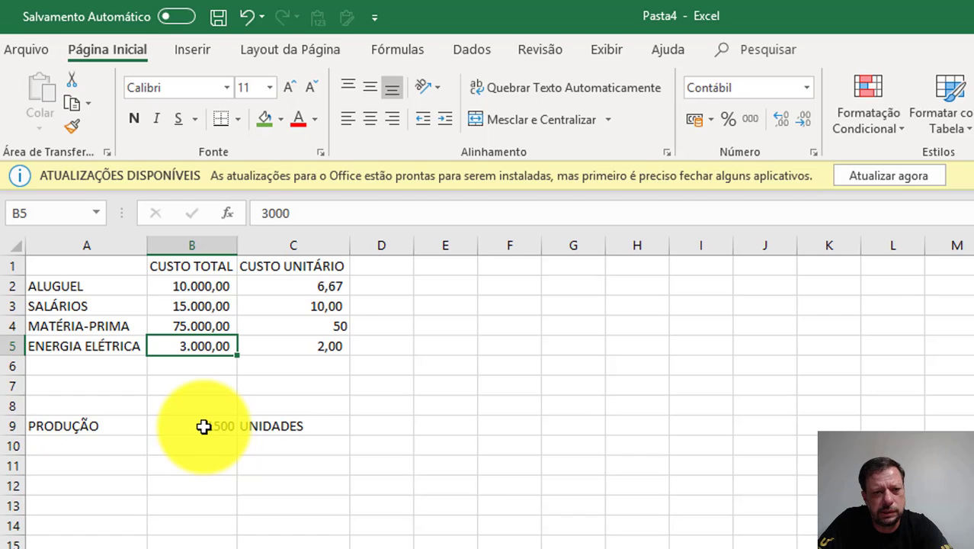
Apply the thousands-separator number format with two decimals to the unit costs in cells C2 to C5
key("Up")
key("Up")
key("Up")
key("Up")
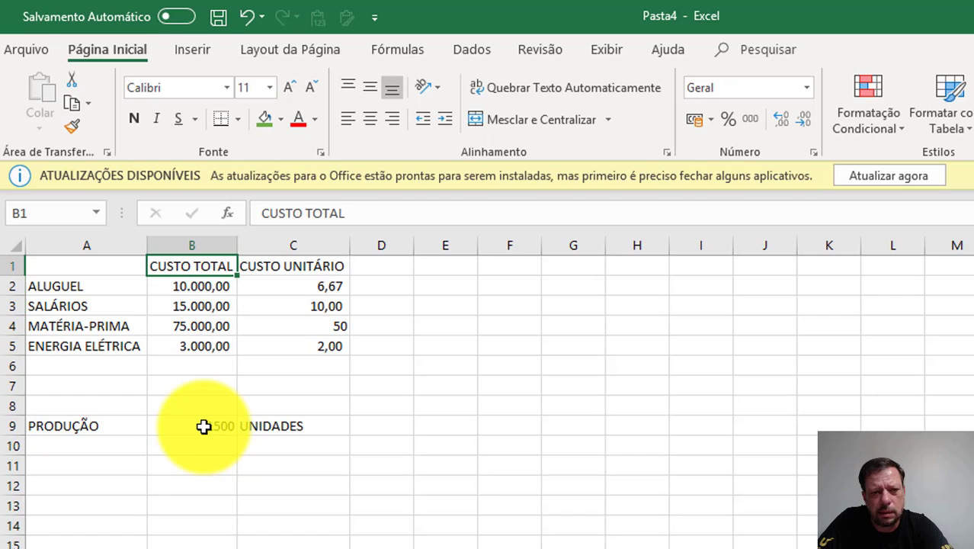
key("Right")
key("Right")
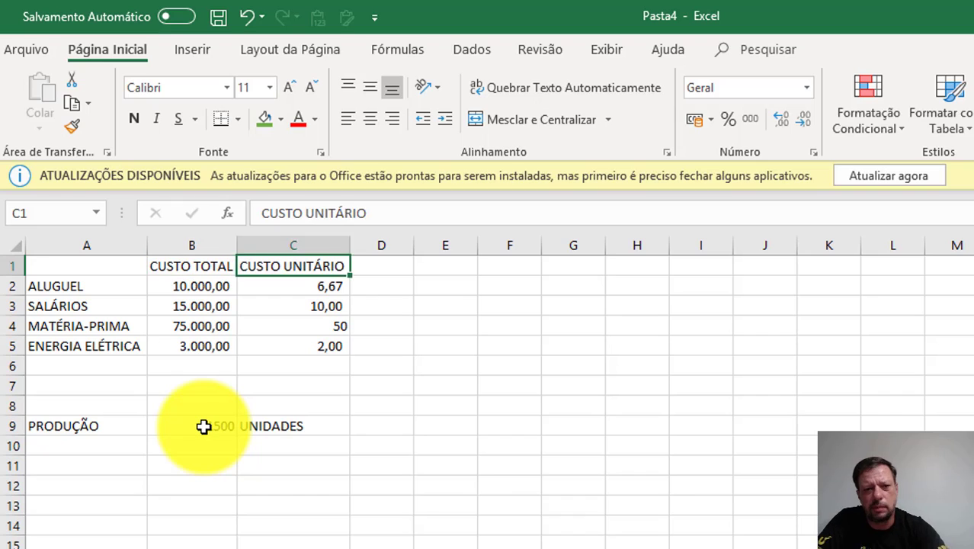
key("Left")
key("Down")
key("shift+Down")
key("shift+Down")
key("shift+Down")
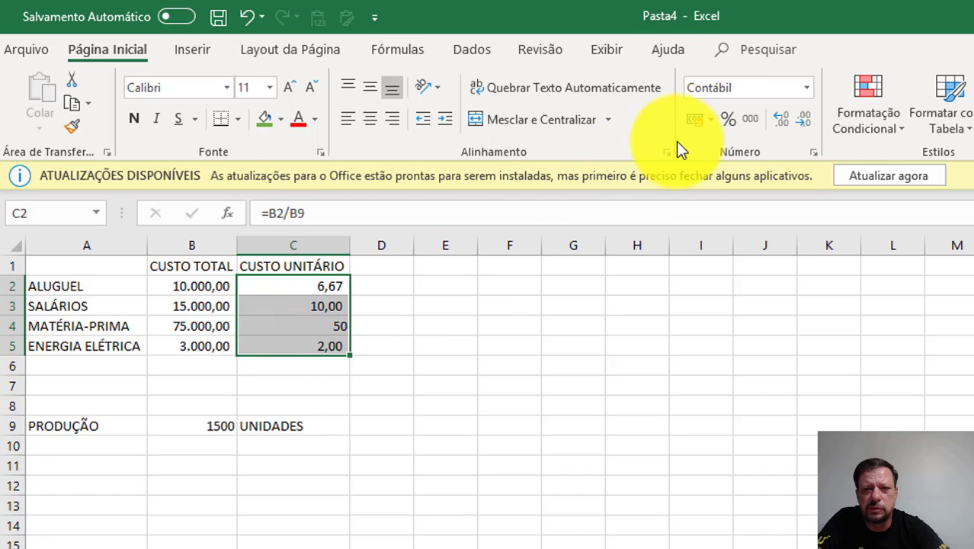
left_click(749, 120)
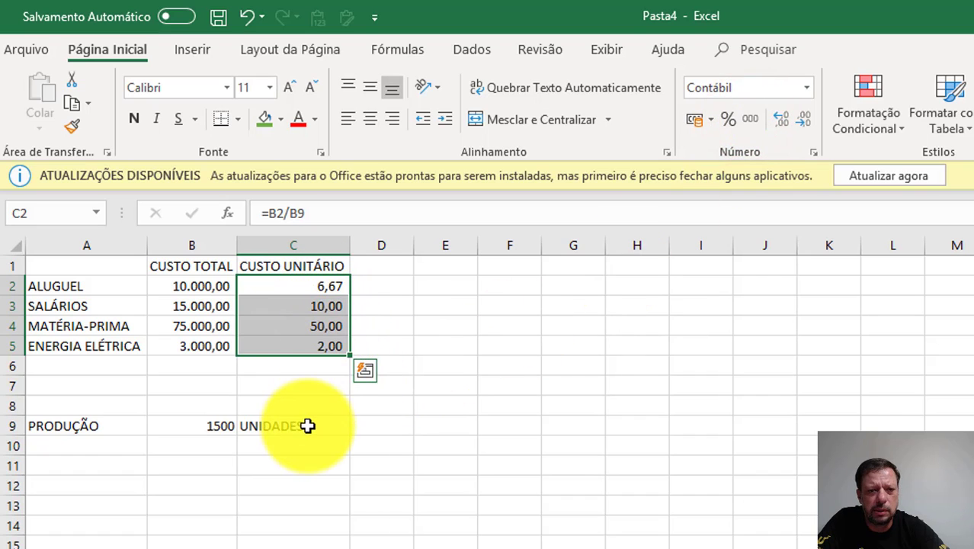
Add up the total costs of all items in cell B6 with the formula =SOMA(B2:B5)
left_click(204, 366)
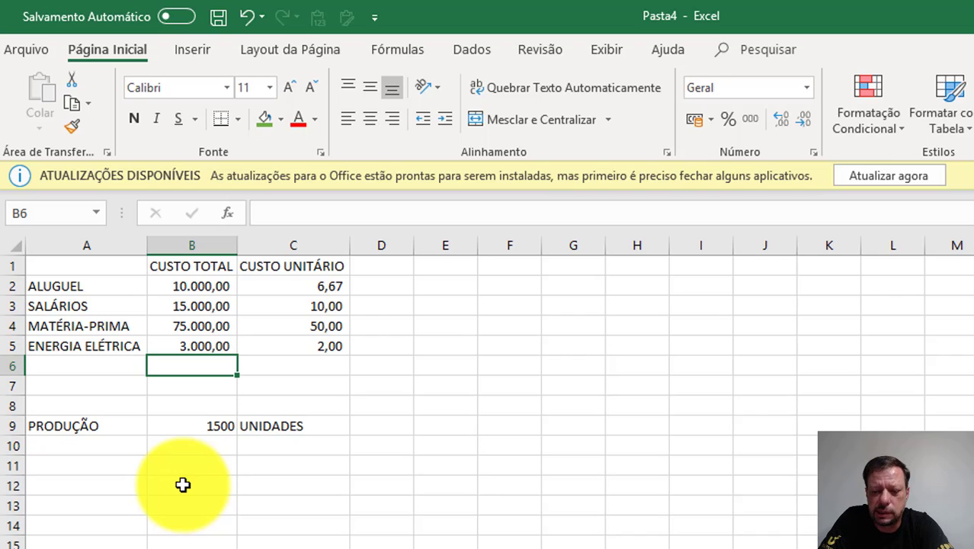
type("=SO")
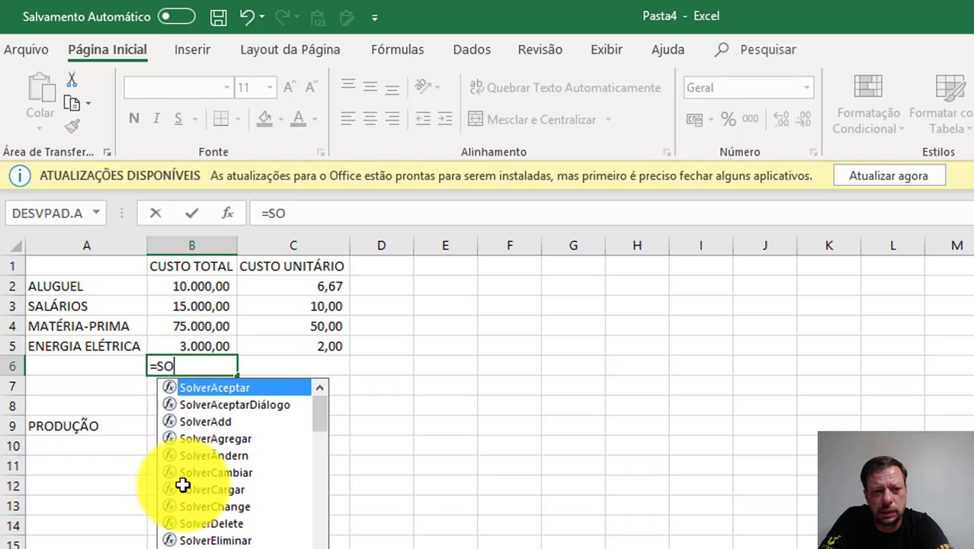
type("MA")
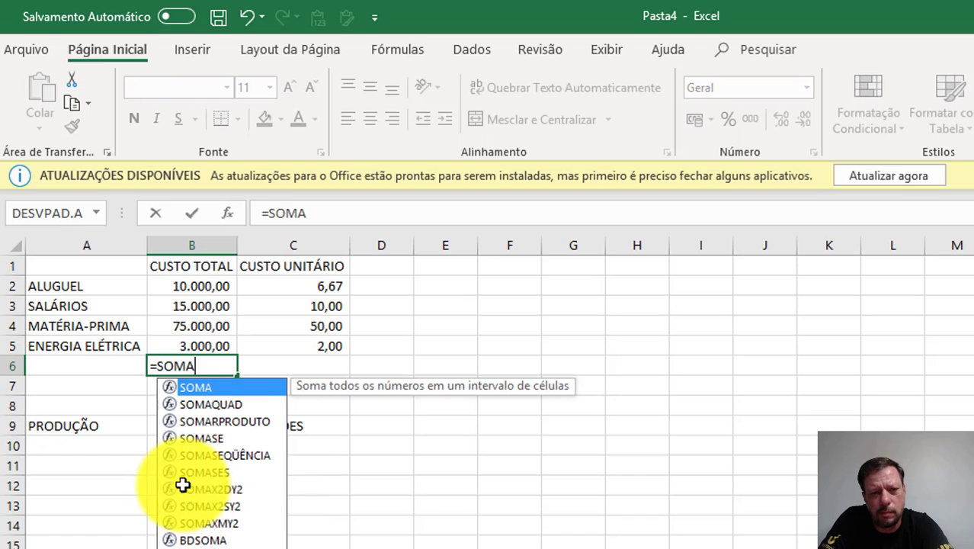
type("(")
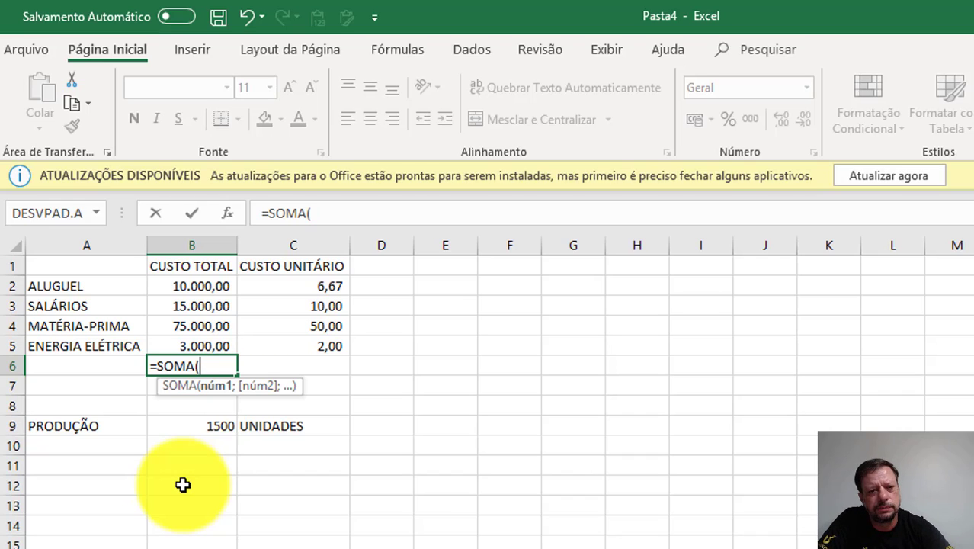
key("Up")
key("shift+Up")
key("shift+Up")
key("shift+Up")
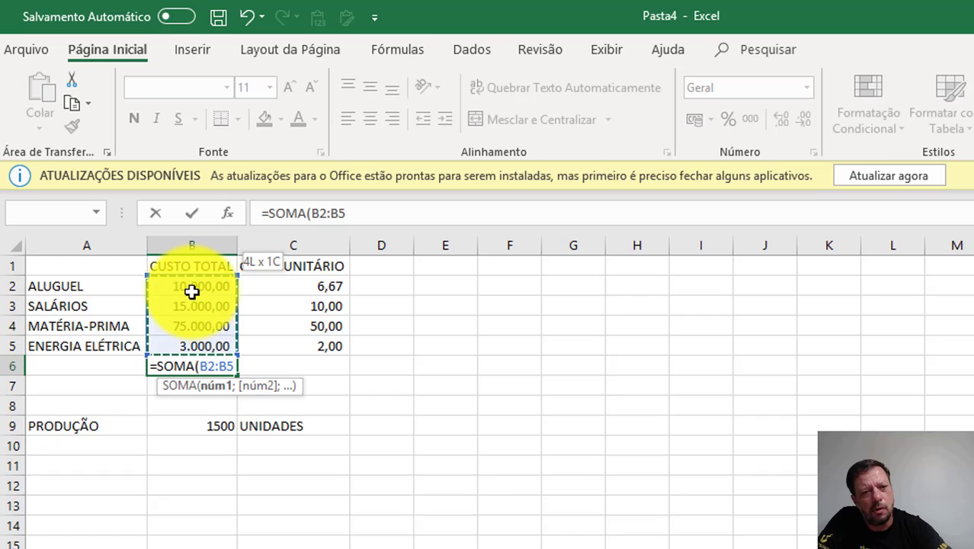
left_click_drag(191, 295, 194, 344)
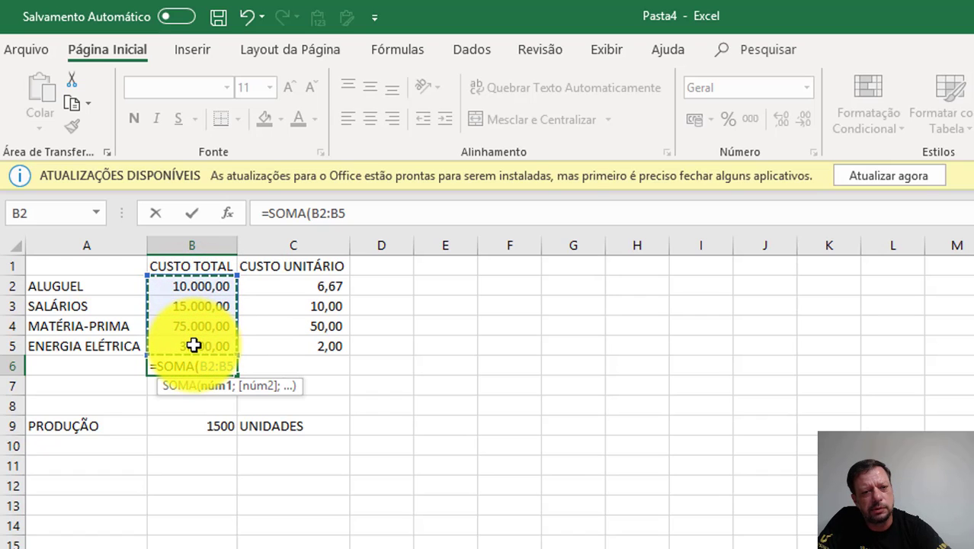
key("Return")
Replace the total in cell B6 with a cell-by-cell addition of the item costs, =B2+B3+B4+B5
key("Up")
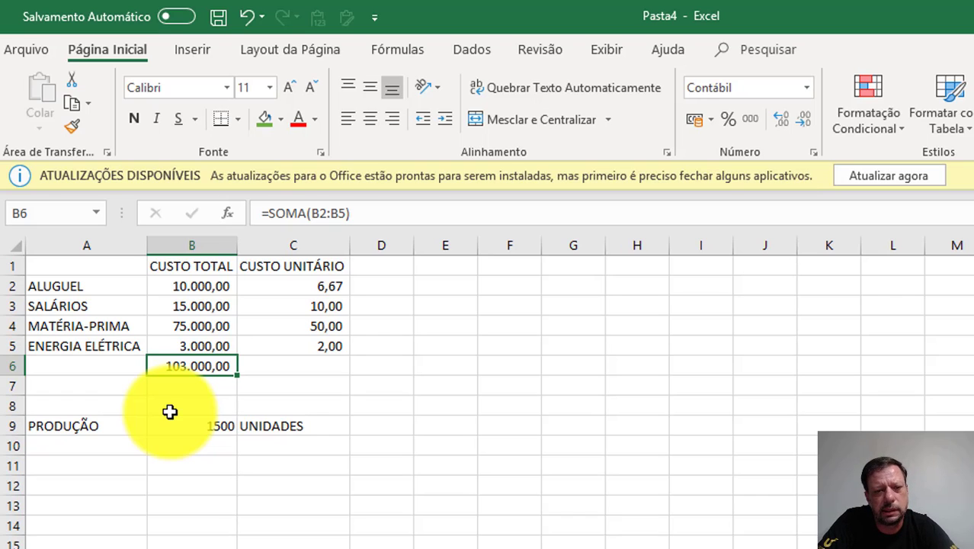
type("=")
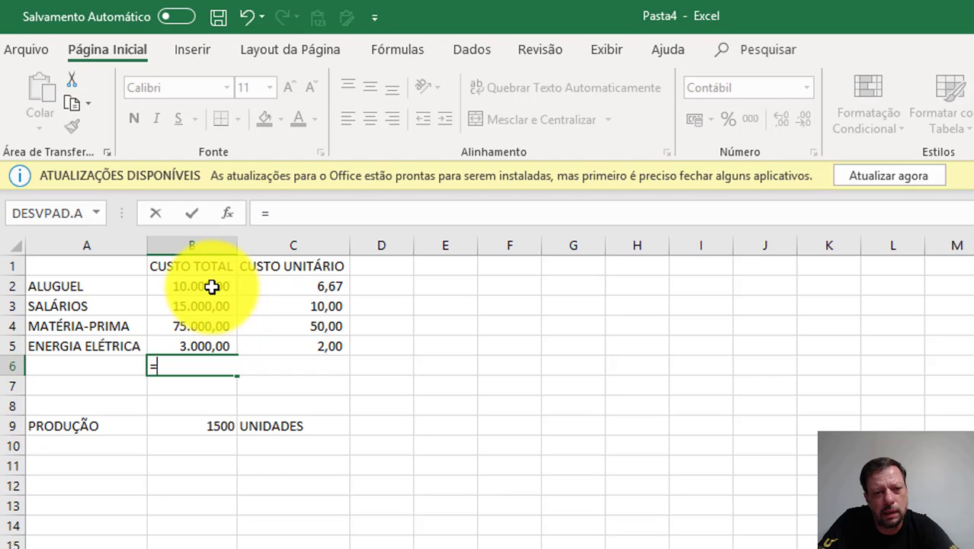
left_click(211, 285)
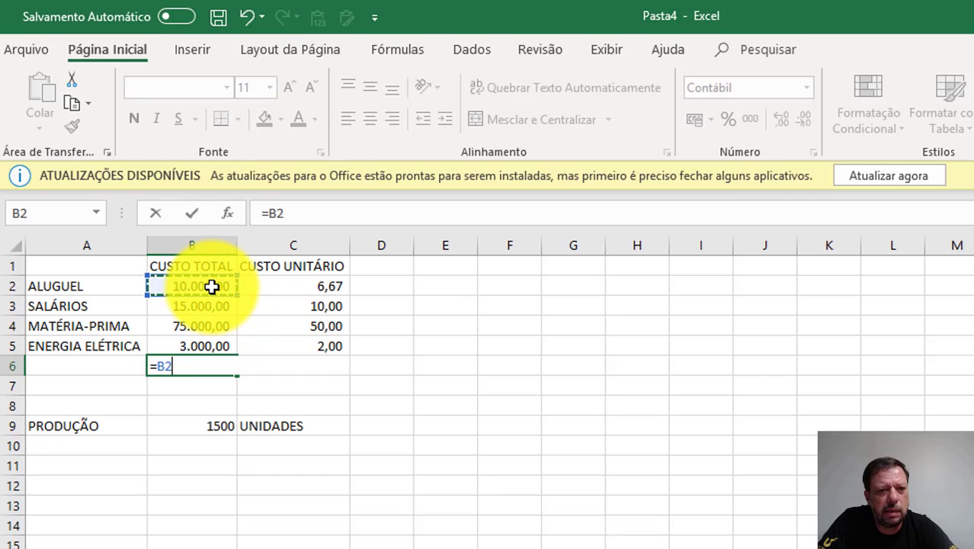
type("+")
left_click(205, 306)
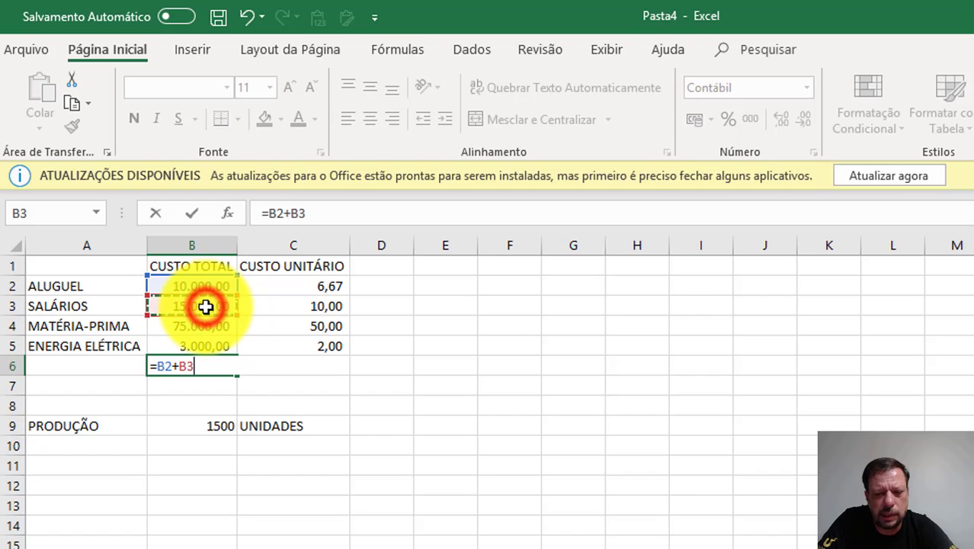
type("+")
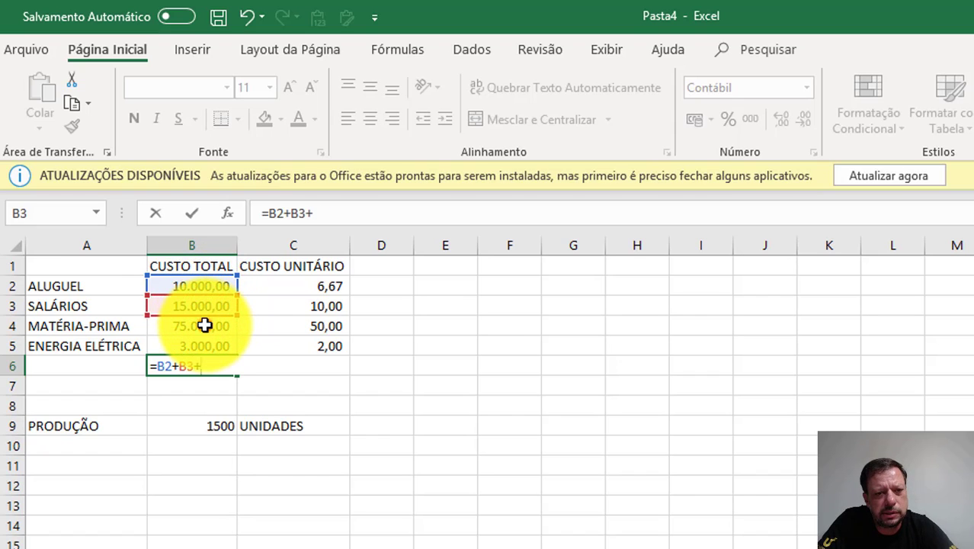
left_click(204, 325)
type("+")
left_click(204, 346)
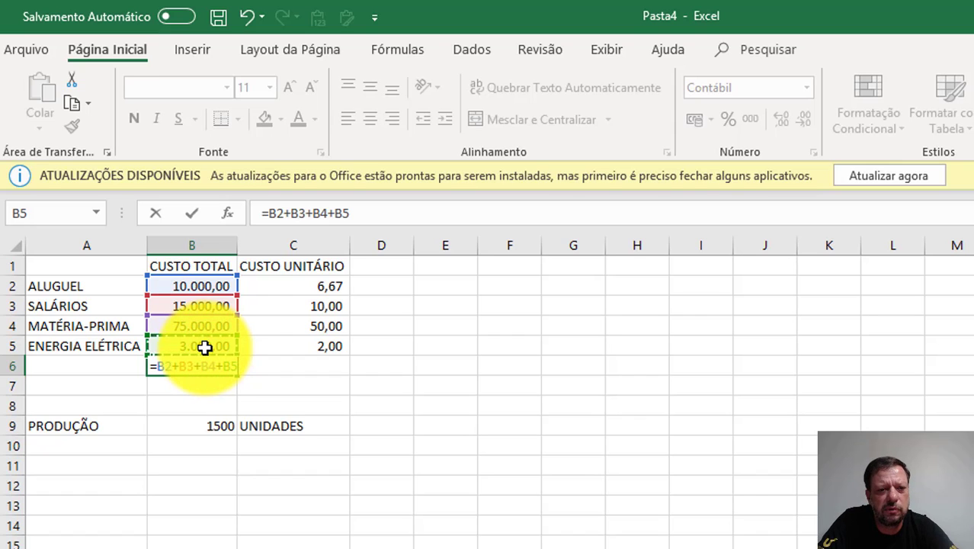
key("Return")
left_click(192, 369)
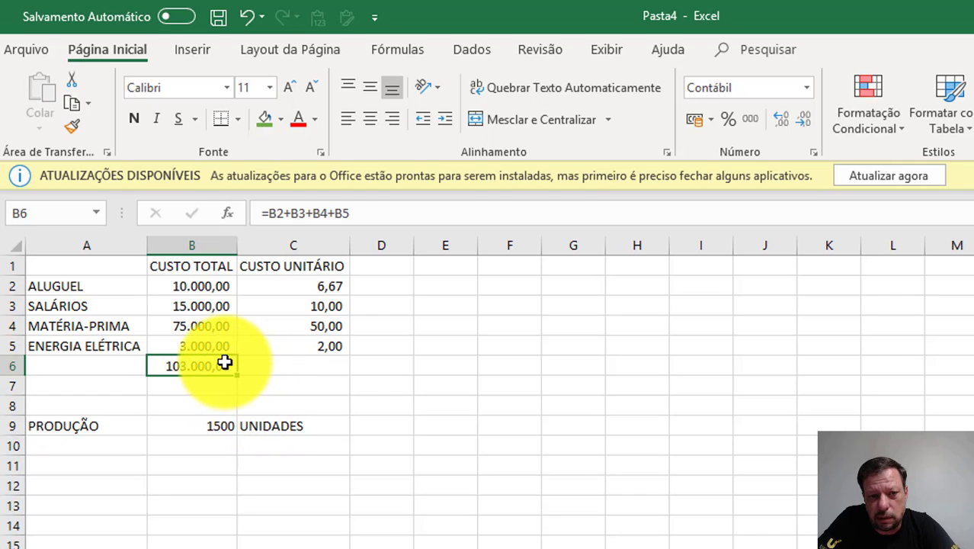
Try copying and pasting the sum formula from B6 into C6, and clear C6 again
left_click(297, 366)
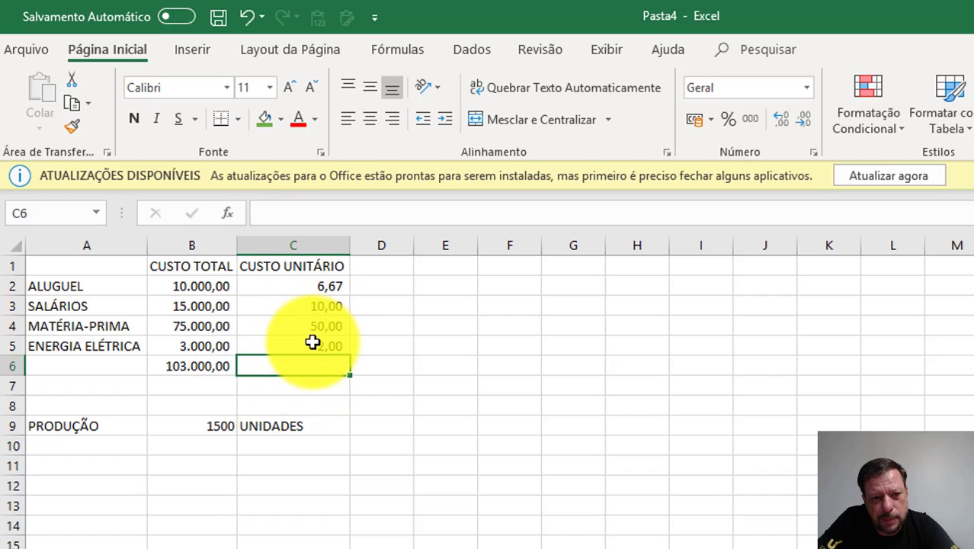
left_click(206, 364)
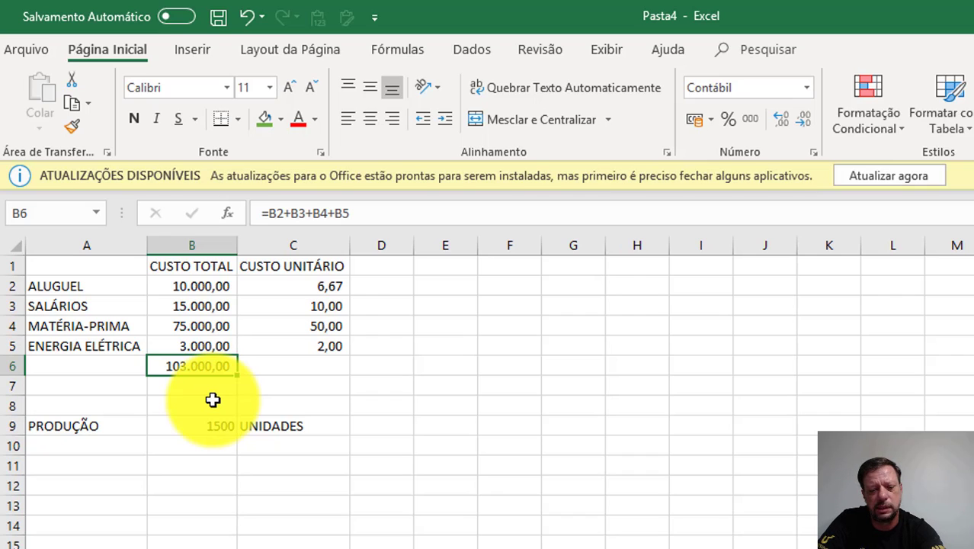
key("ctrl+c")
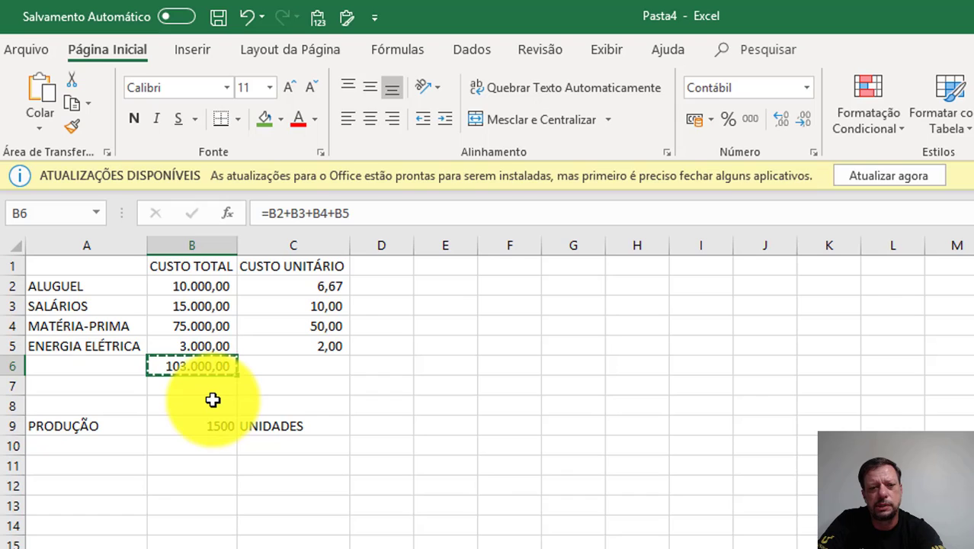
key("Right")
key("ctrl+v")
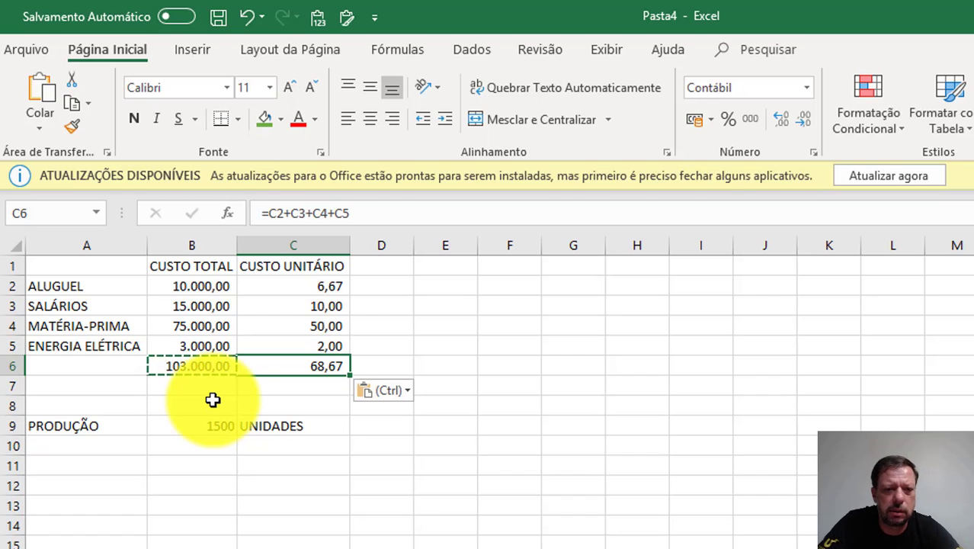
key("Delete")
key("Left")
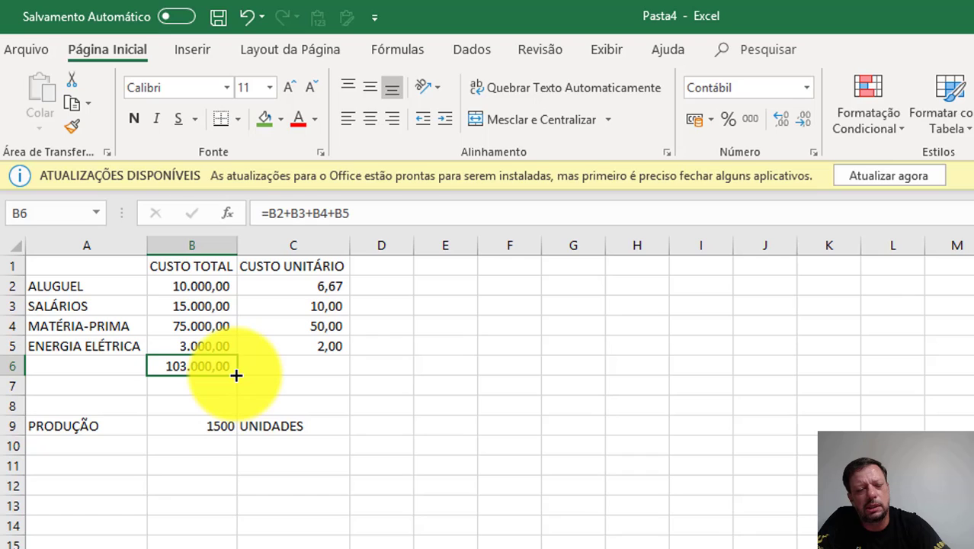
Fill the sum formula from B6 across into C6 to total the unit costs with =C2+C3+C4+C5
left_click(236, 375)
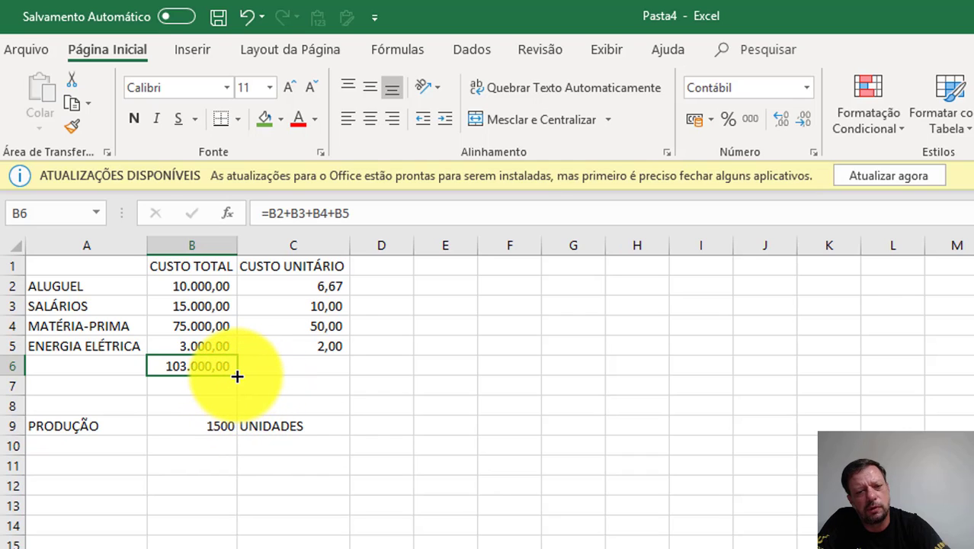
left_click_drag(237, 375, 321, 370)
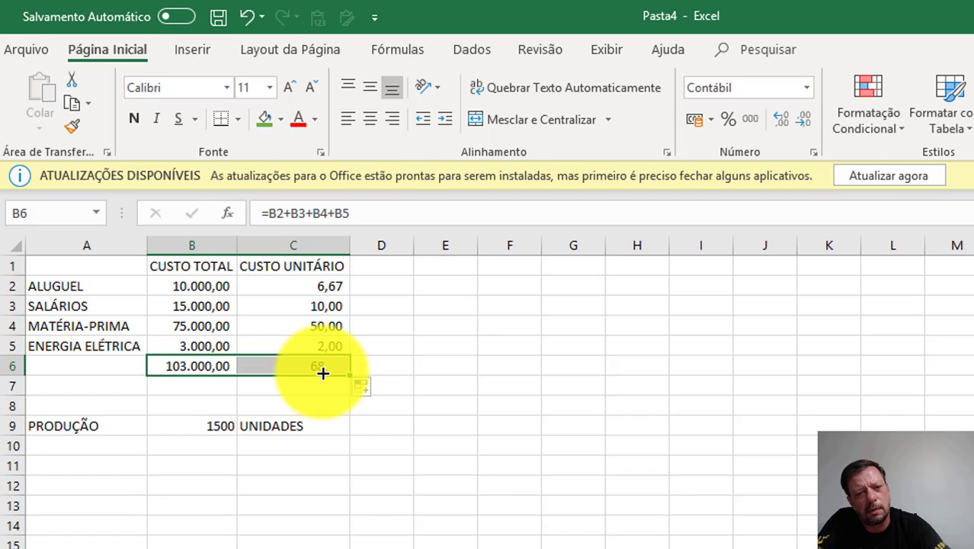
key("Down")
key("Up")
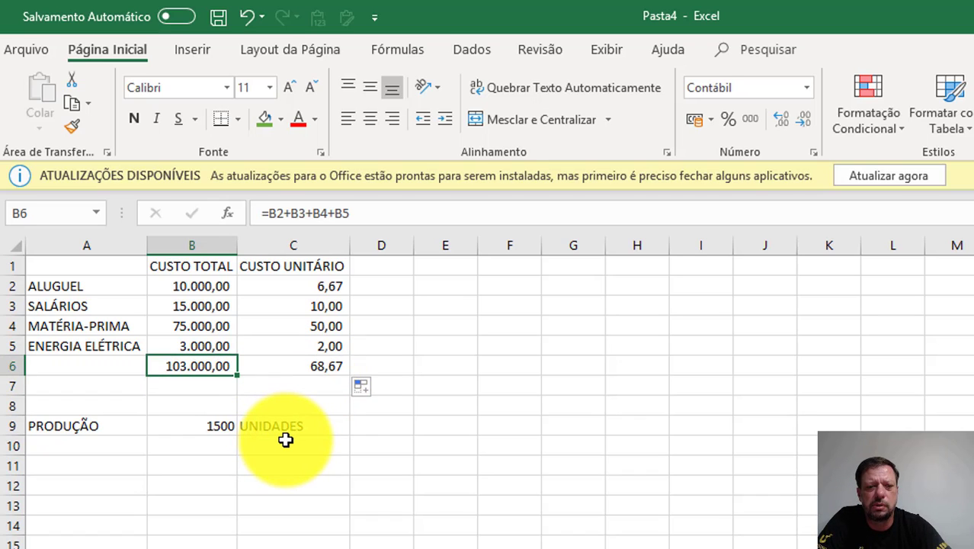
key("Right")
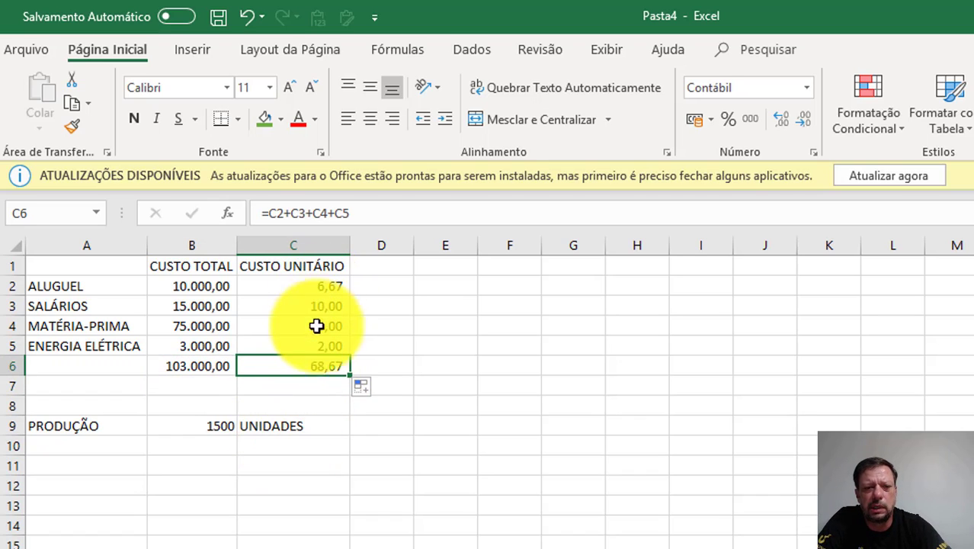
left_click(319, 363)
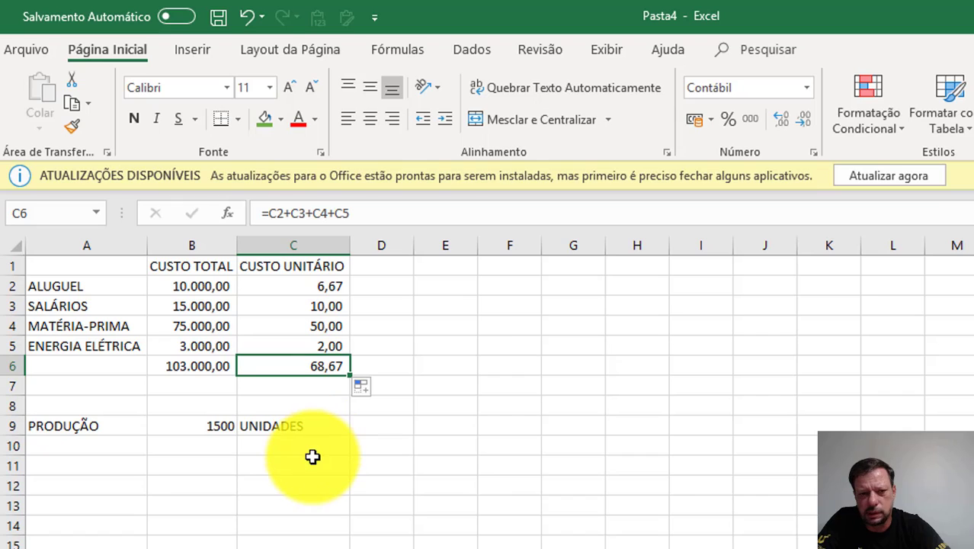
Enter the labels PREÇO DE VENDA:, RECEITA:, IMPOSTOS: and LUCRO: in cells E1 to E4
left_click(449, 268)
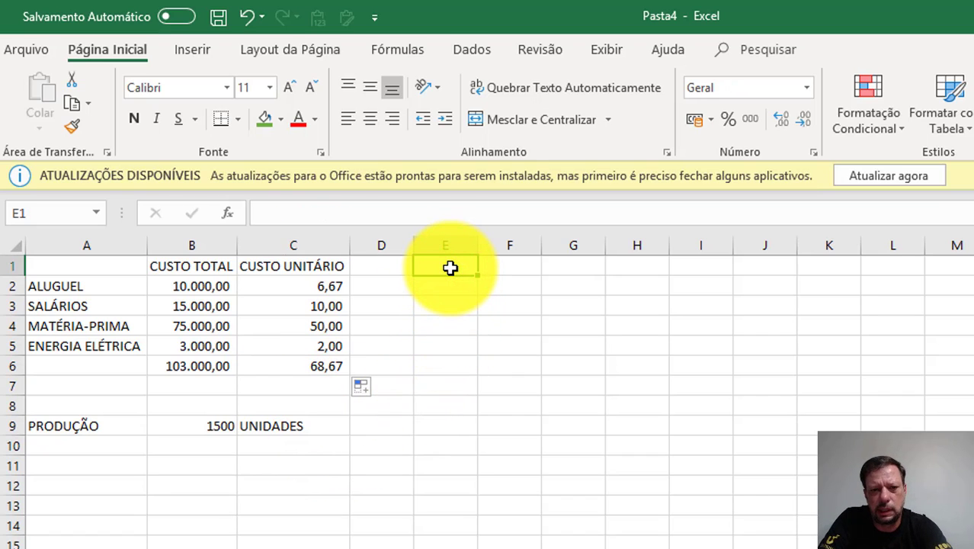
type("PREÇO")
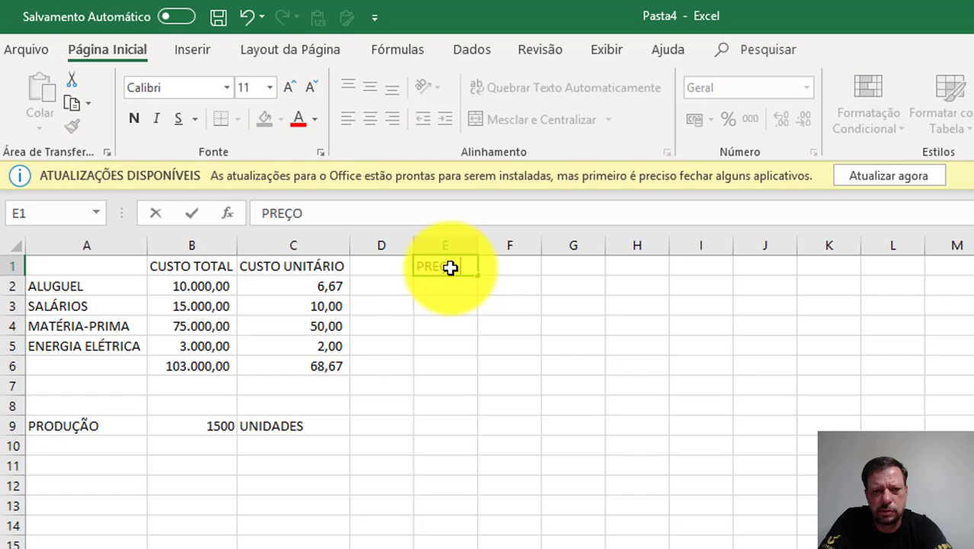
type(" DE VENDA:")
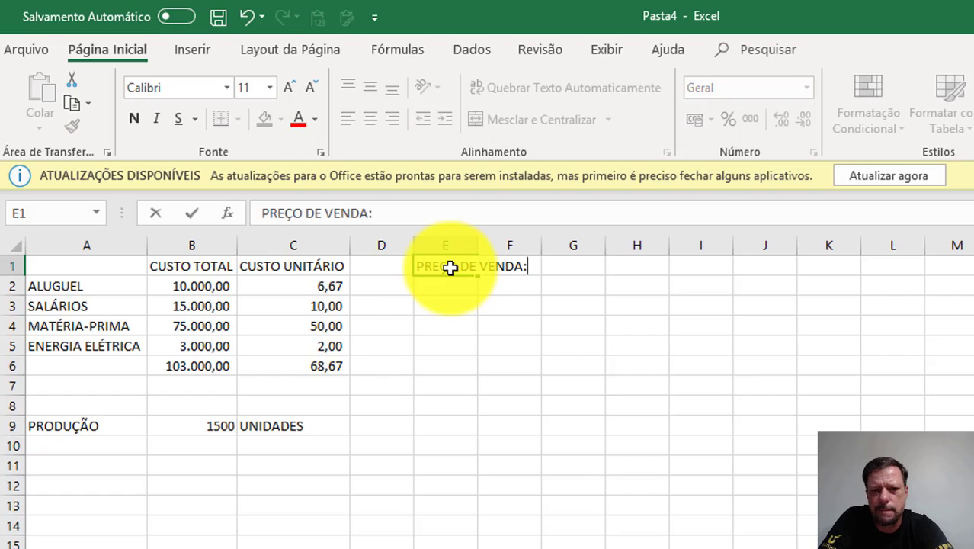
key("Return")
type("RE")
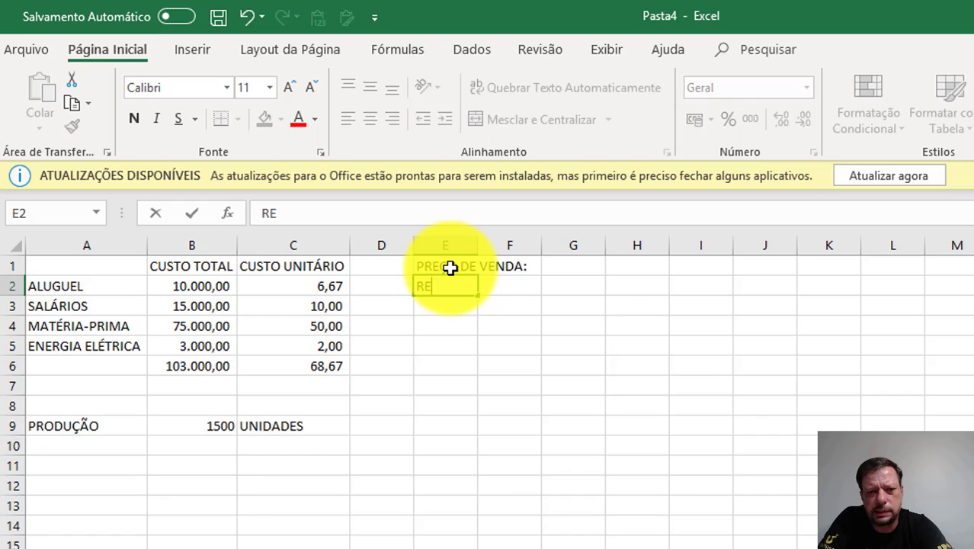
type("CEITA:")
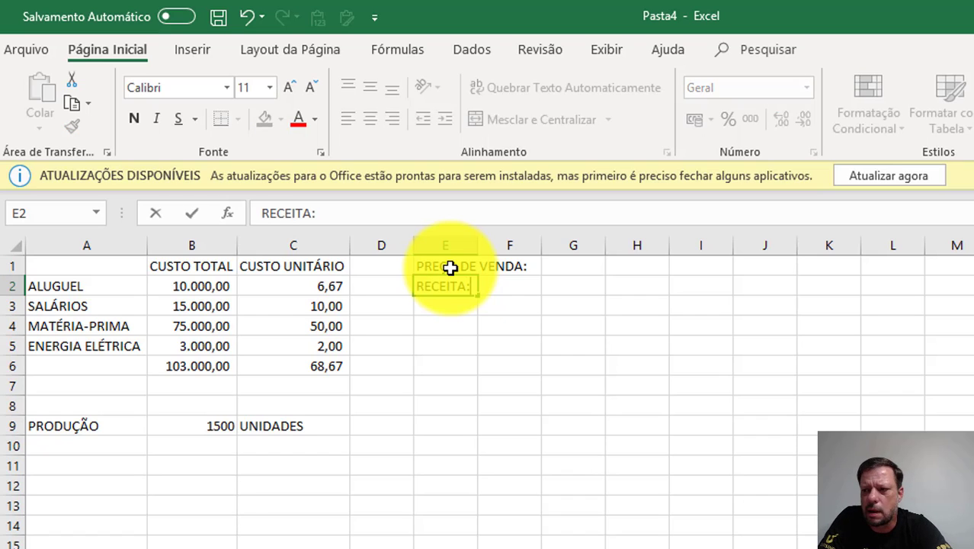
key("Return")
type("IMPOSTOS:")
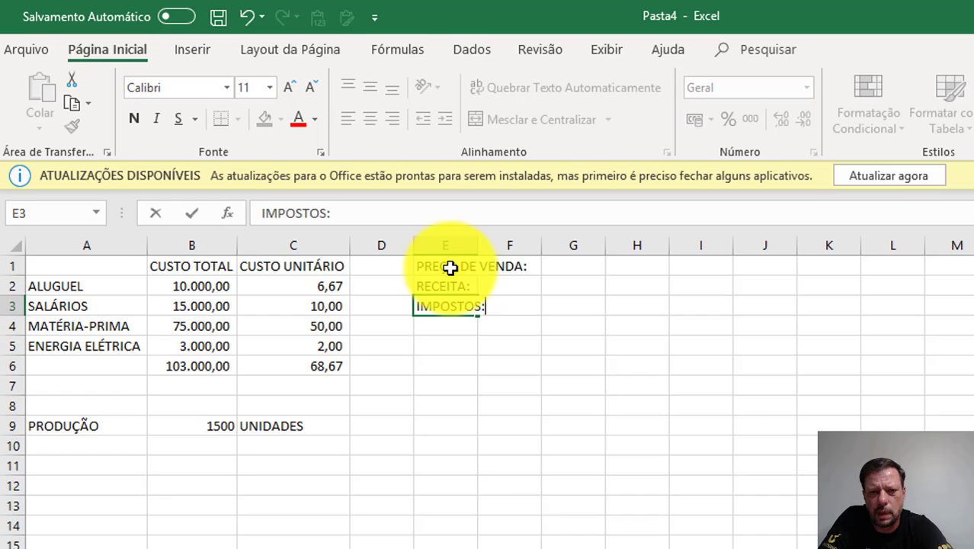
key("Return")
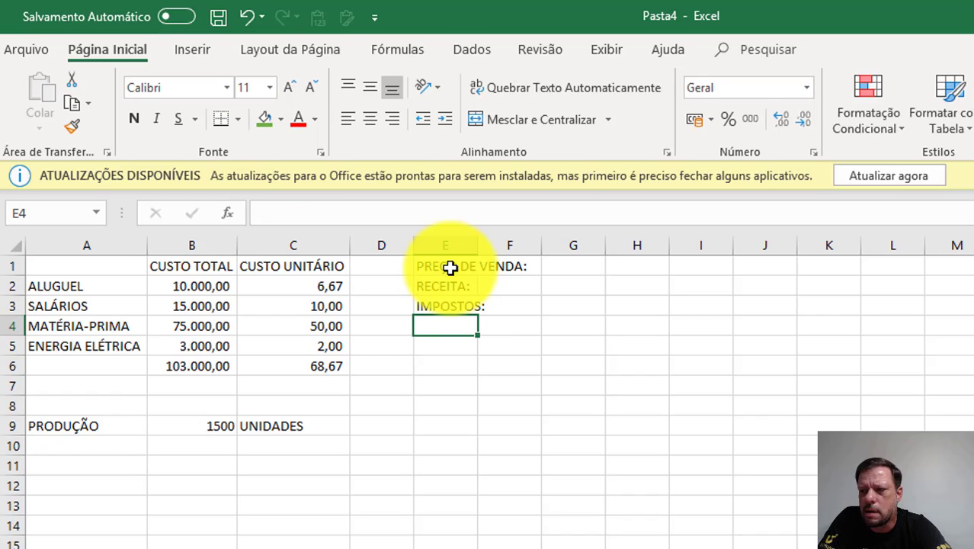
type("LUCRO:")
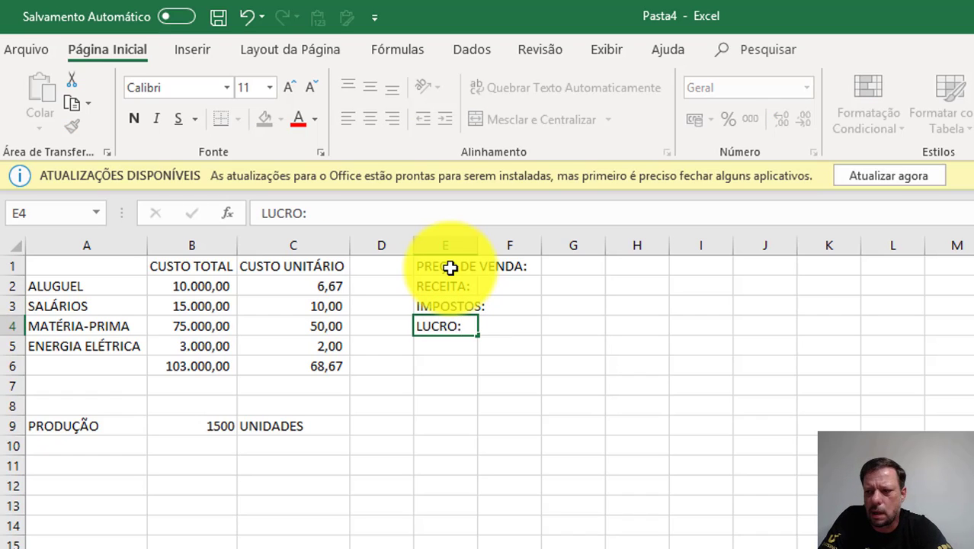
key("Return")
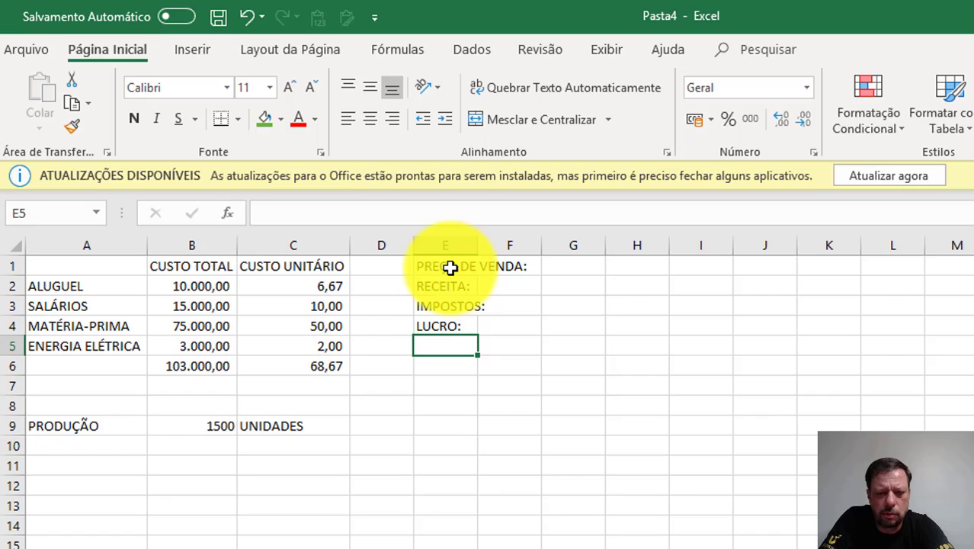
Enter the label LUCRO UNITÁRIO: in cell E5, including the closing colon
type("LUCRO")
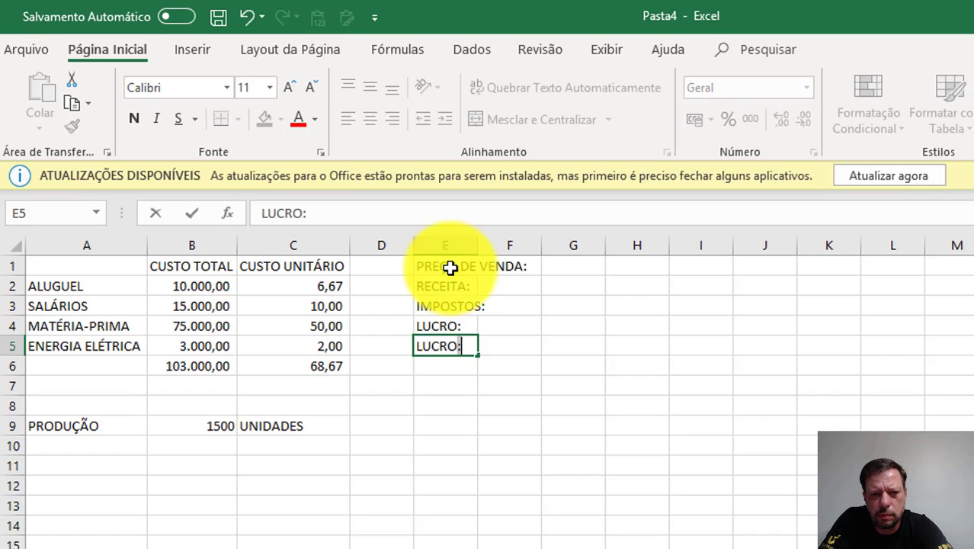
type(" UNITÁR")
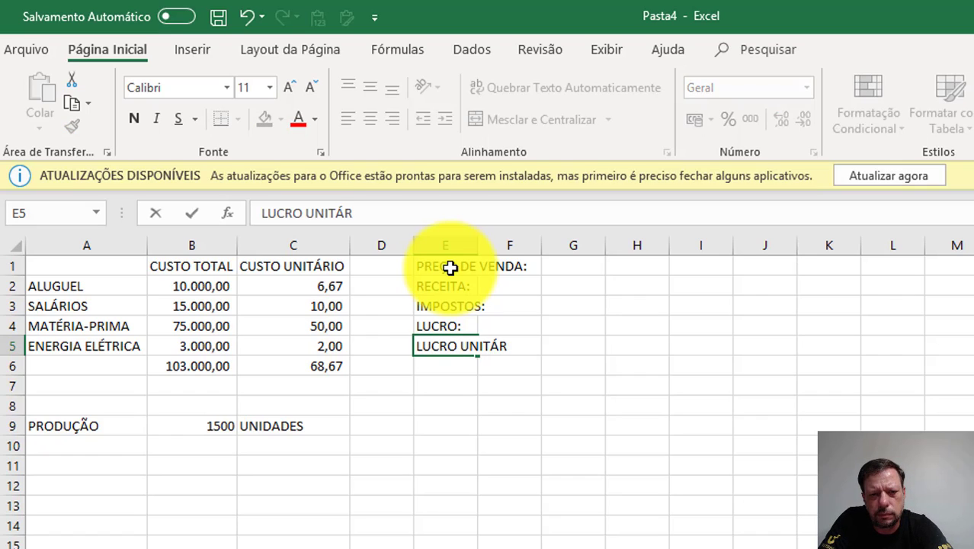
type("IO")
key("Return")
key("Up")
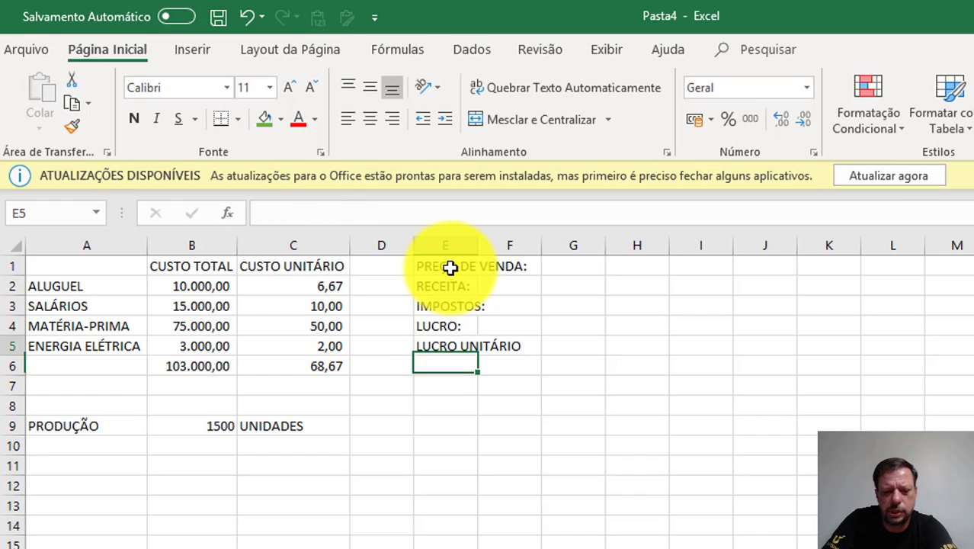
key("F2")
type(":")
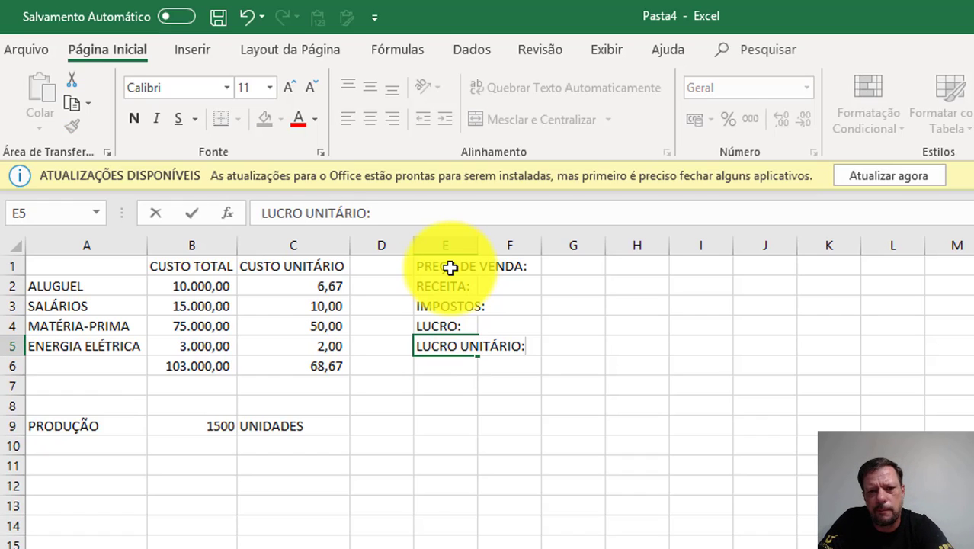
key("Return")
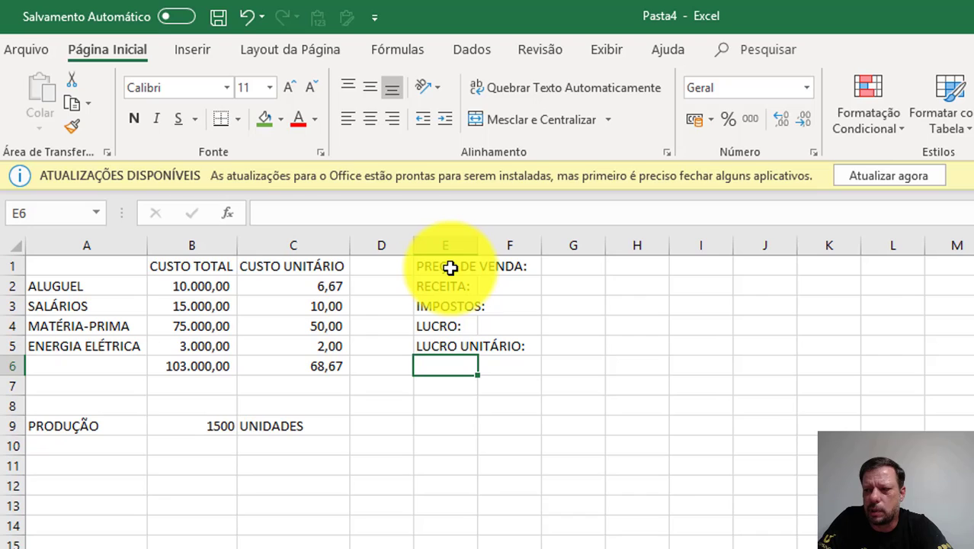
Enter the label % LUCRO (PV) in cell E9
key("Down")
key("Down")
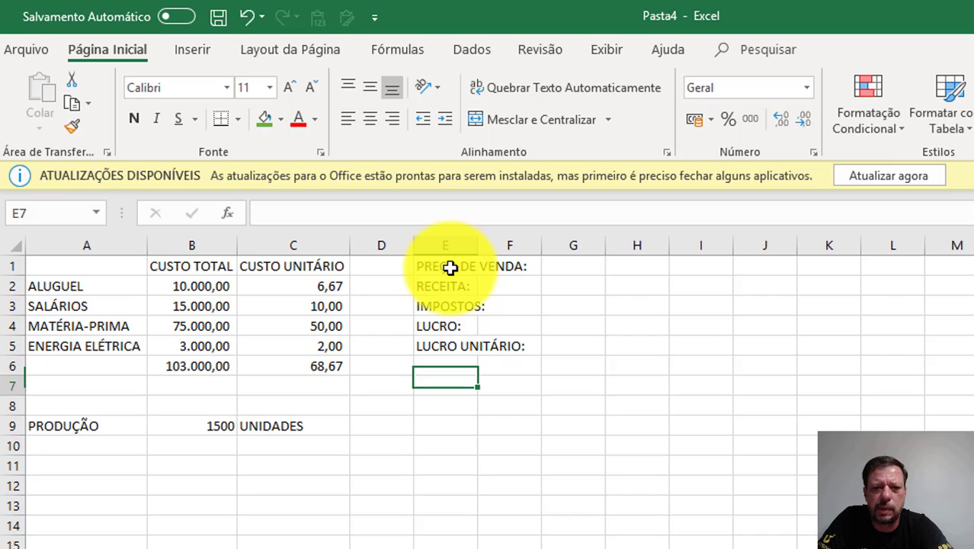
key("Down")
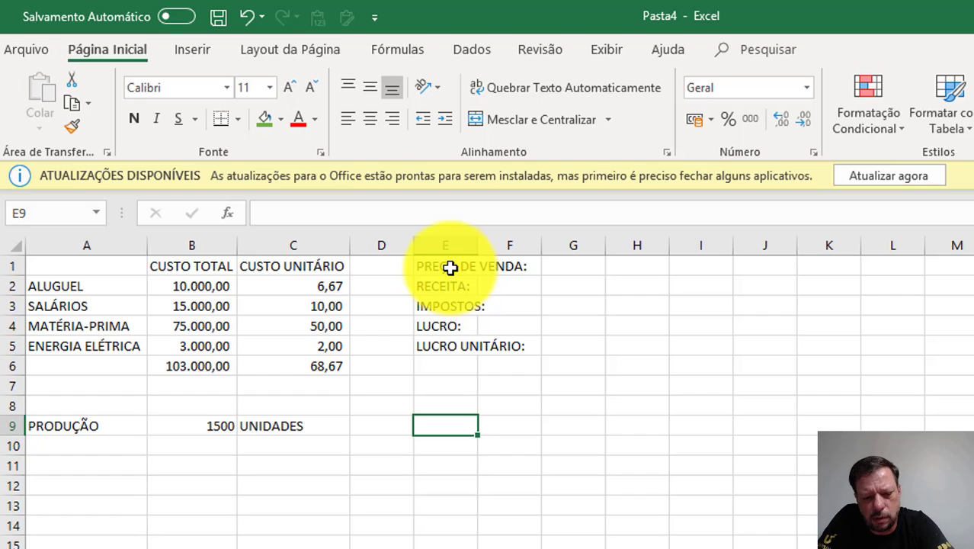
type("%")
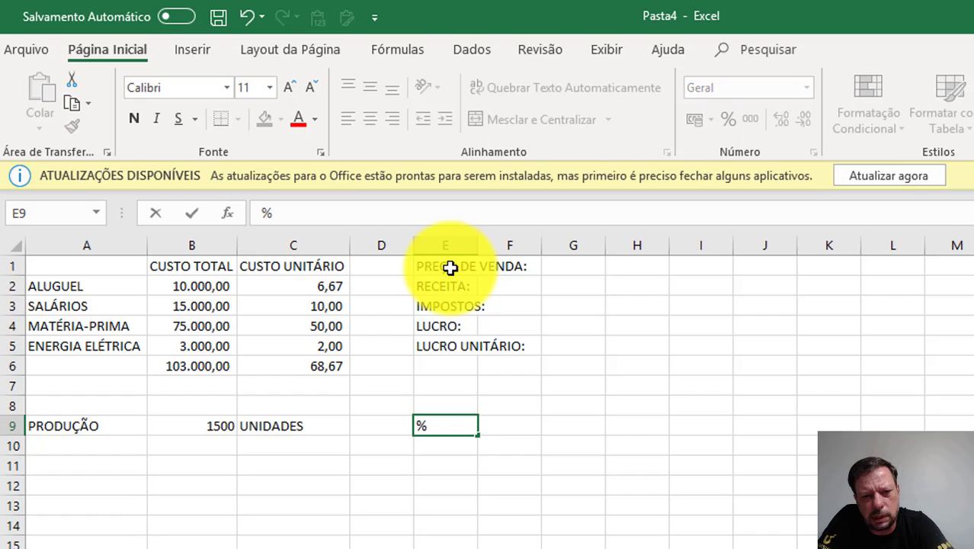
type(" luc")
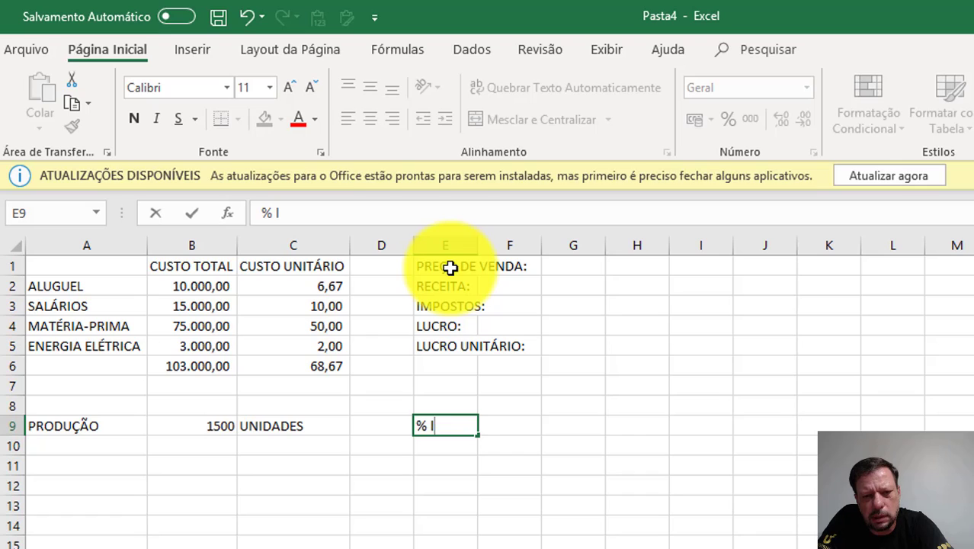
key("BackSpace")
key("BackSpace")
key("BackSpace")
type("LUC")
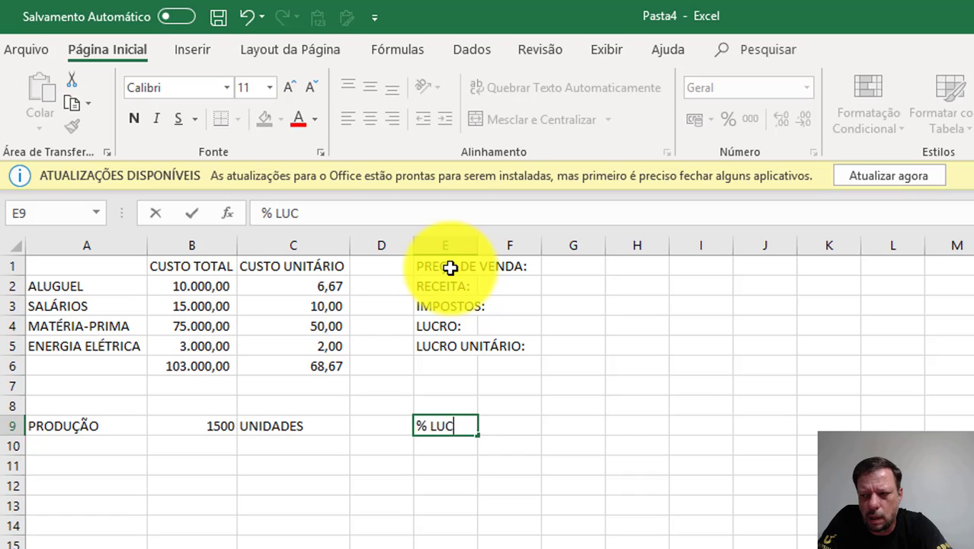
type("RO (pv)")
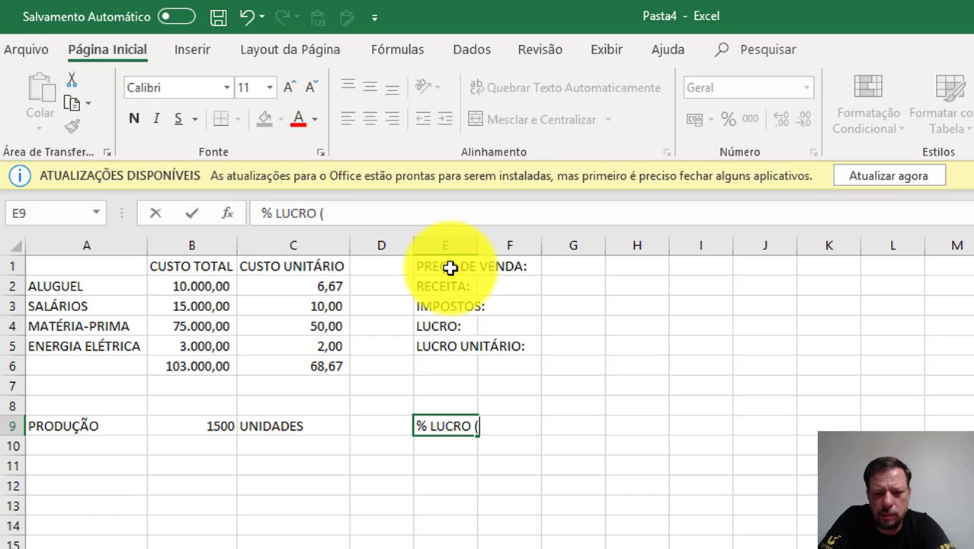
key("BackSpace")
key("BackSpace")
key("BackSpace")
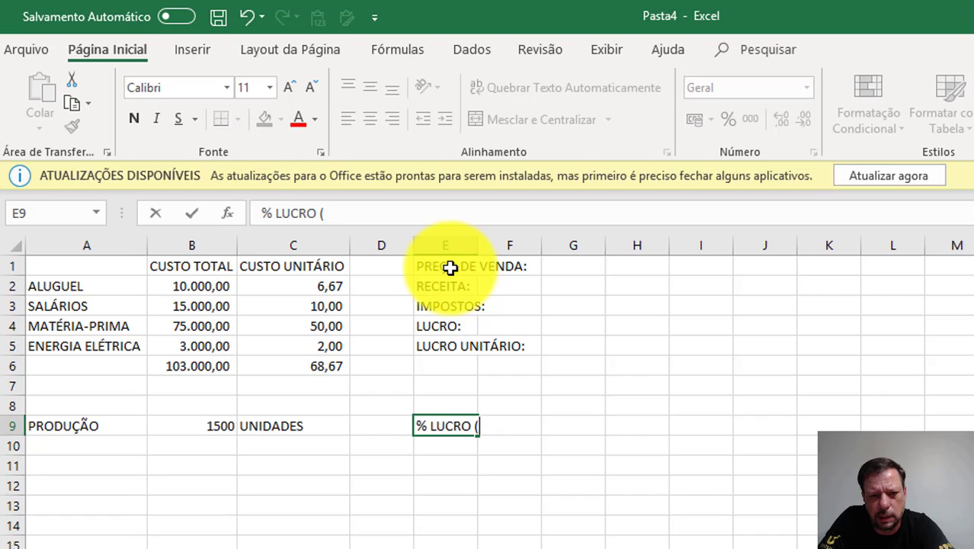
type("PV)")
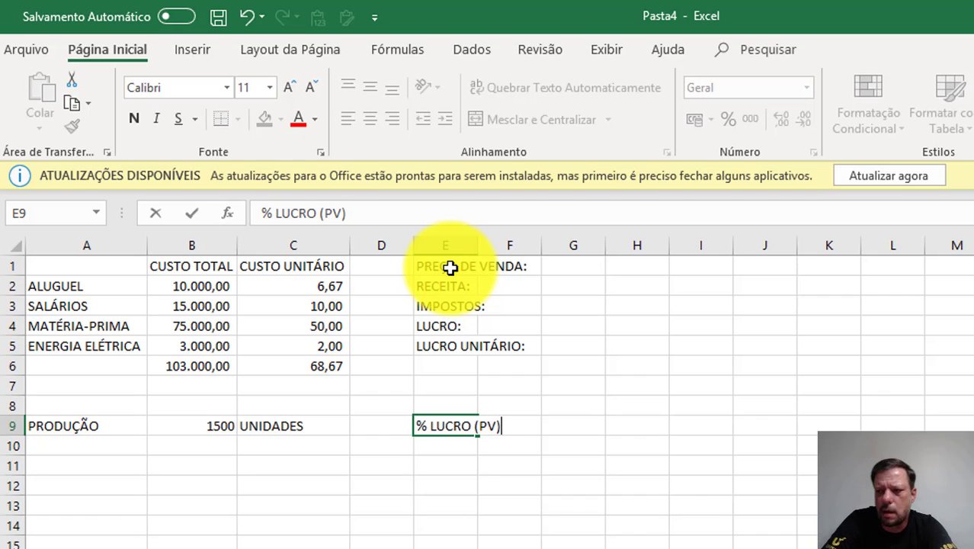
key("Return")
key("Up")
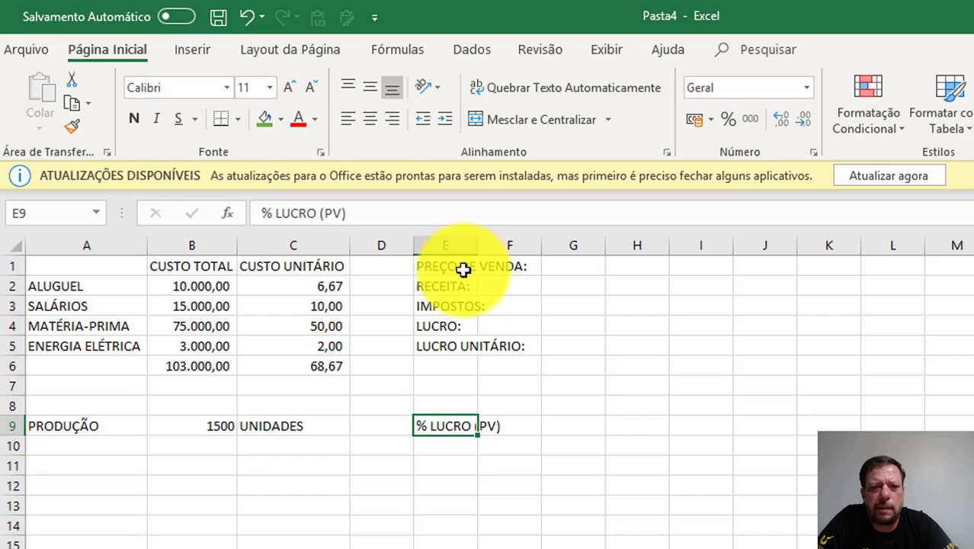
Set the width of column E to 18 so its labels fit
left_click(461, 268)
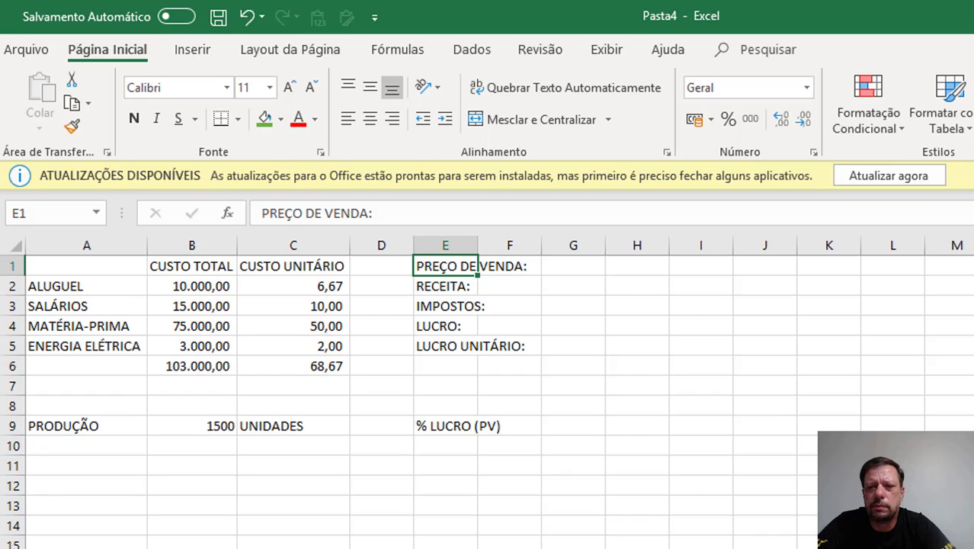
key("l")
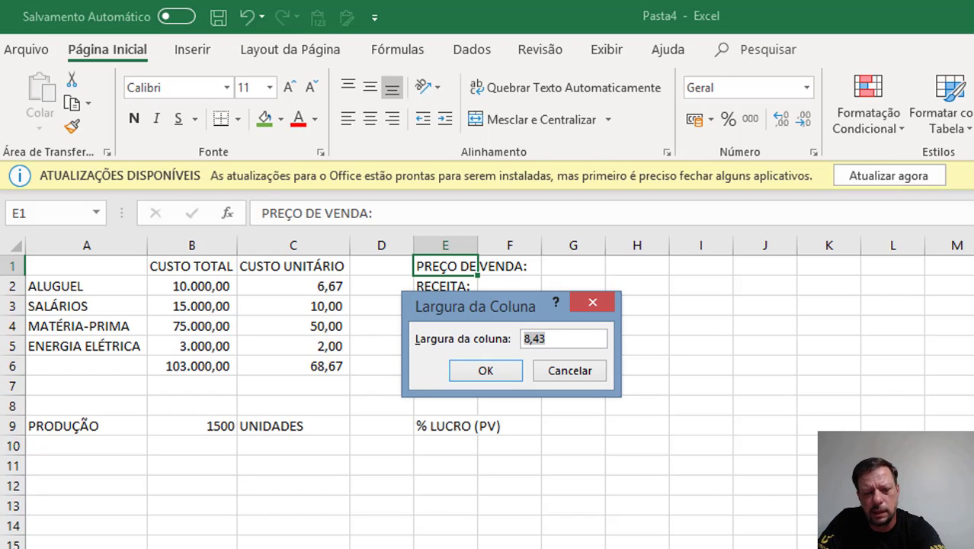
type("18")
key("Return")
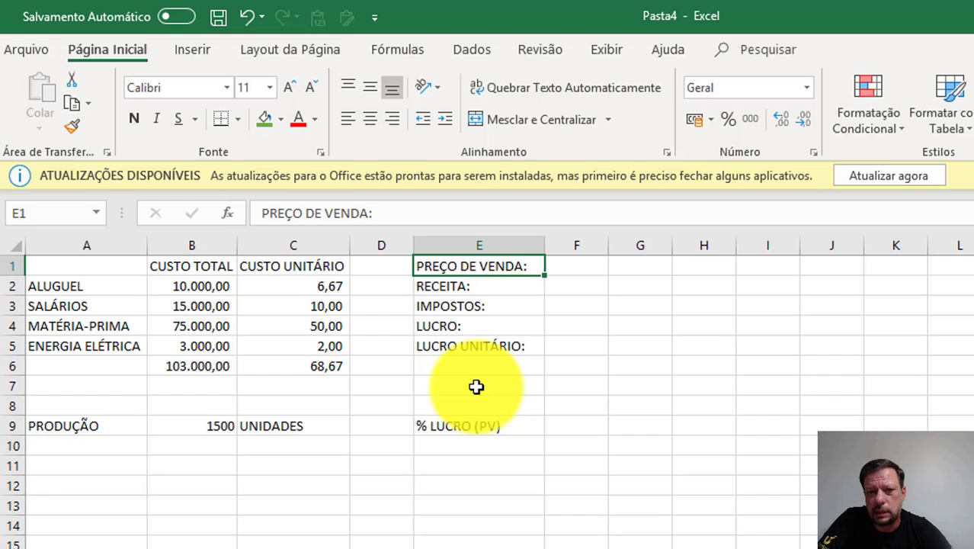
Enter 120 as the sale price in cell F1
key("Right")
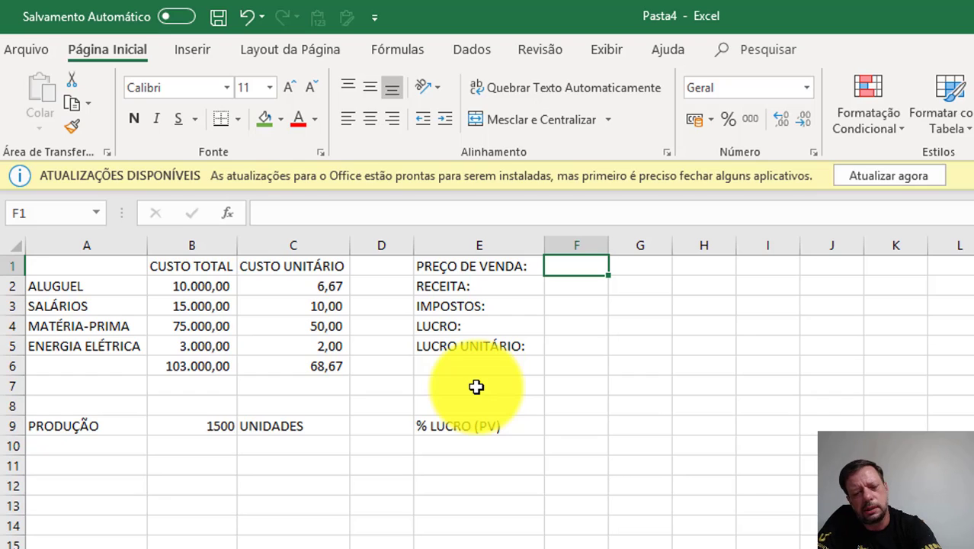
type("120")
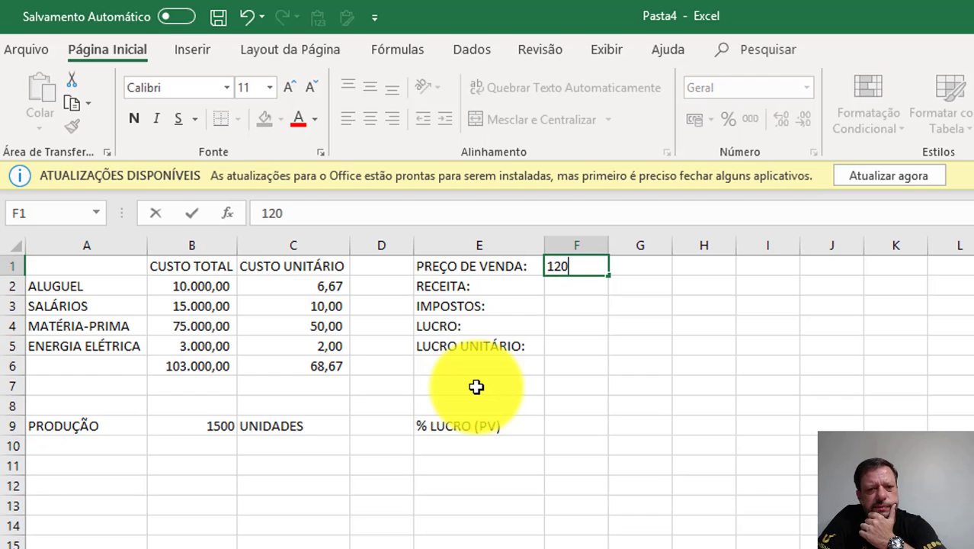
key("Return")
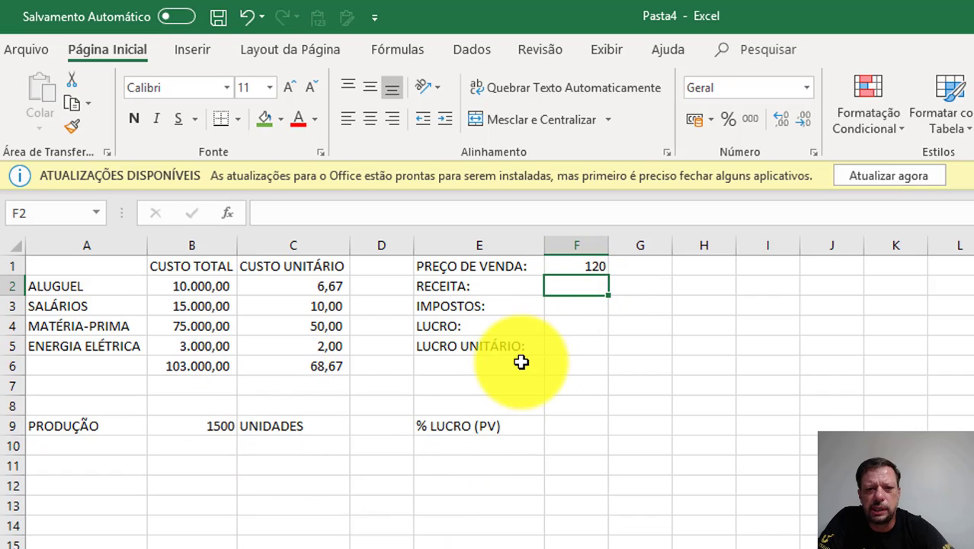
Calculate the revenue in F2 with the formula =F1*B9, multiplying sale price by production
type("=")
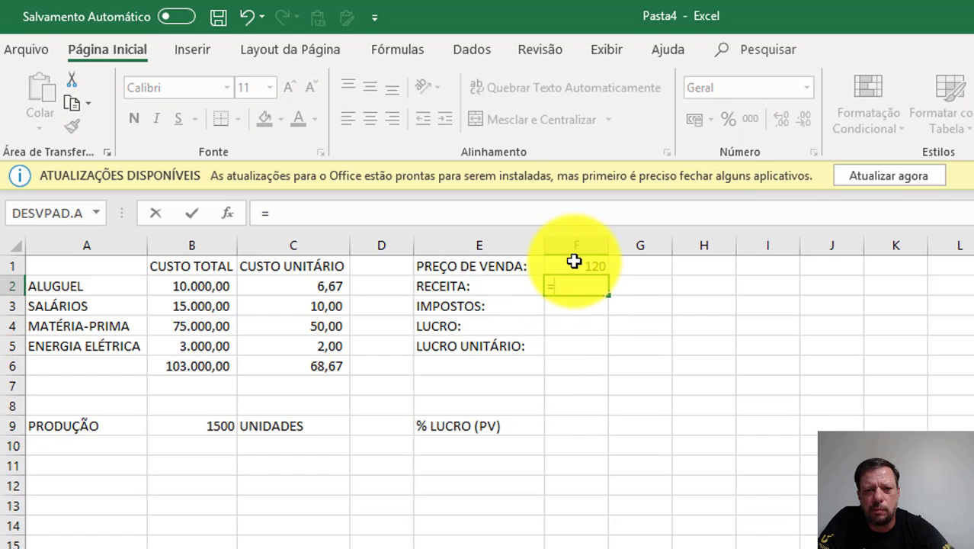
left_click(573, 269)
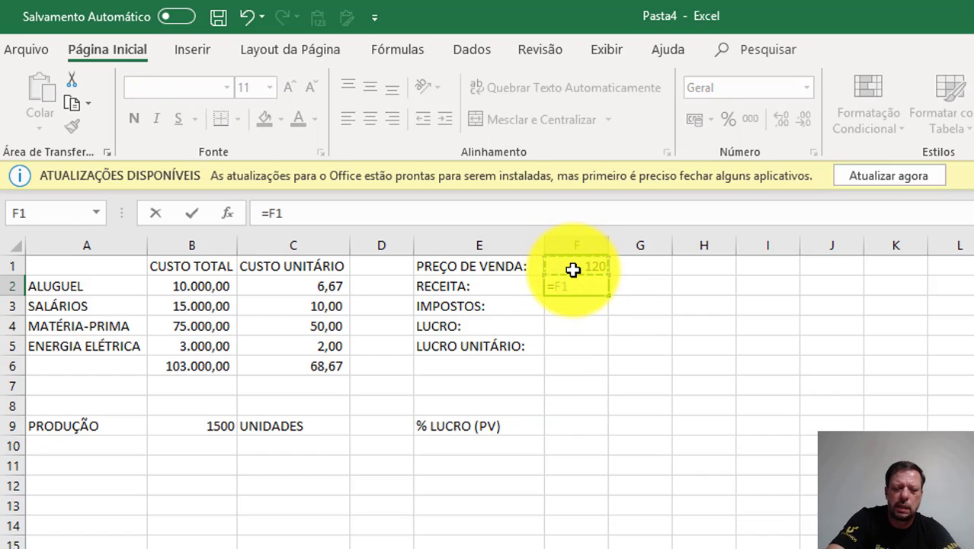
type("*")
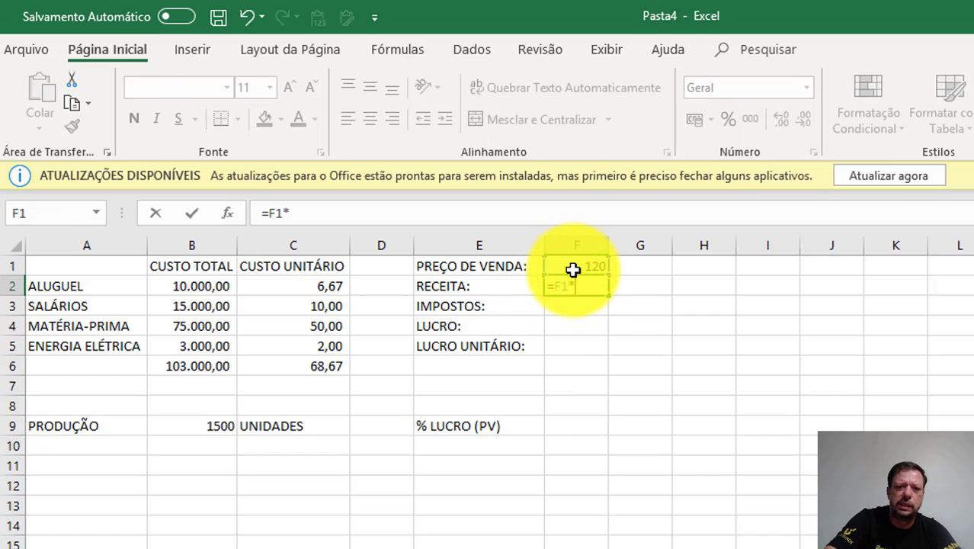
left_click(207, 424)
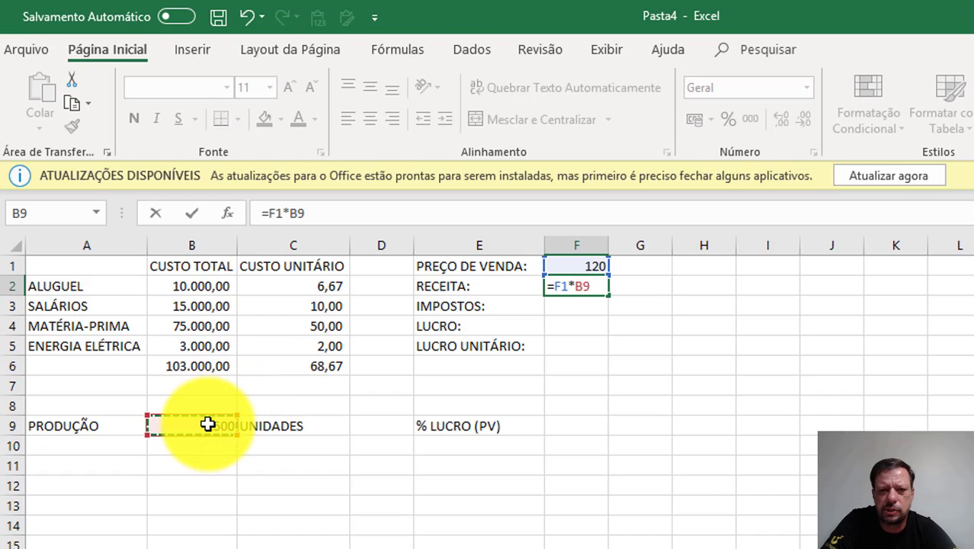
key("Return")
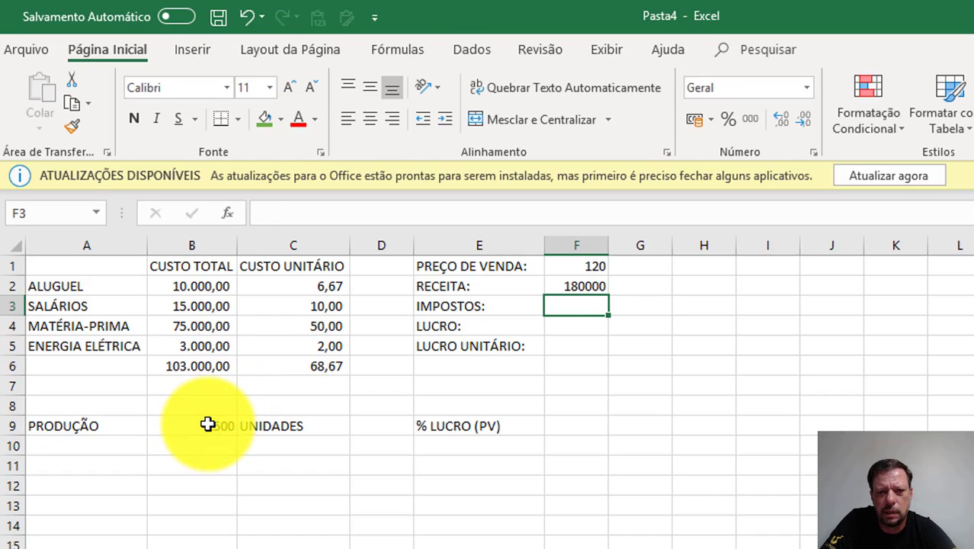
Format cells F1 to F5 with the thousands separator number style
key("Up")
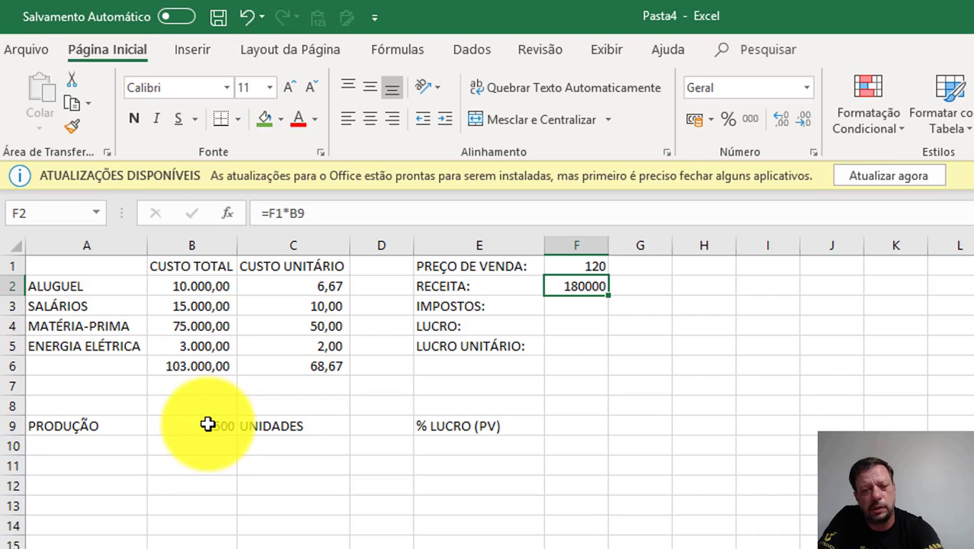
key("Up")
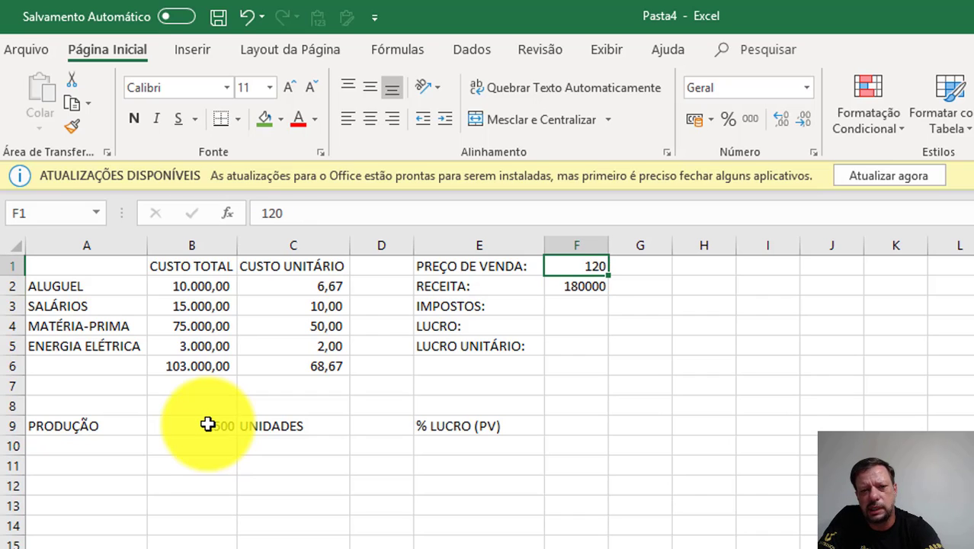
key("shift+Down")
key("shift+Down")
key("shift+Down")
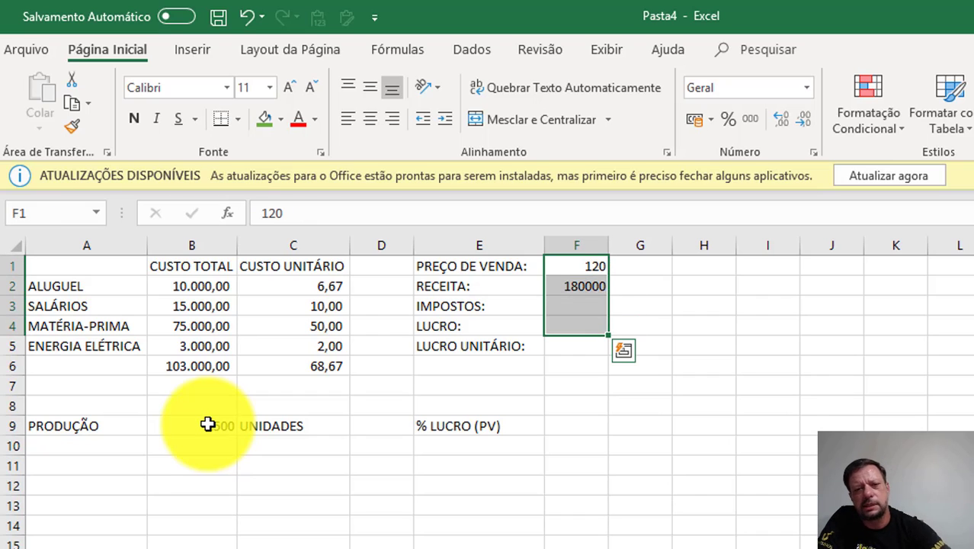
key("shift+Down")
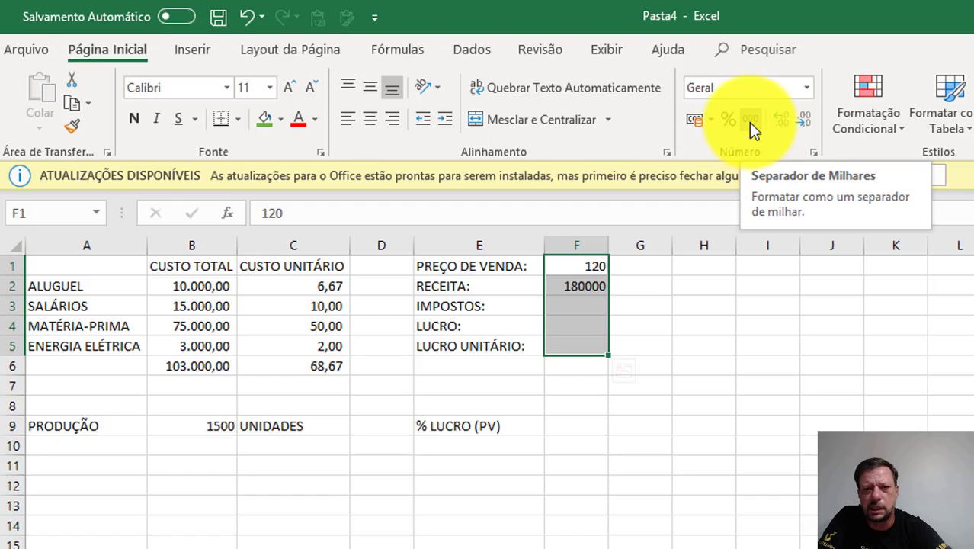
left_click(563, 270)
left_click_drag(565, 290, 565, 348)
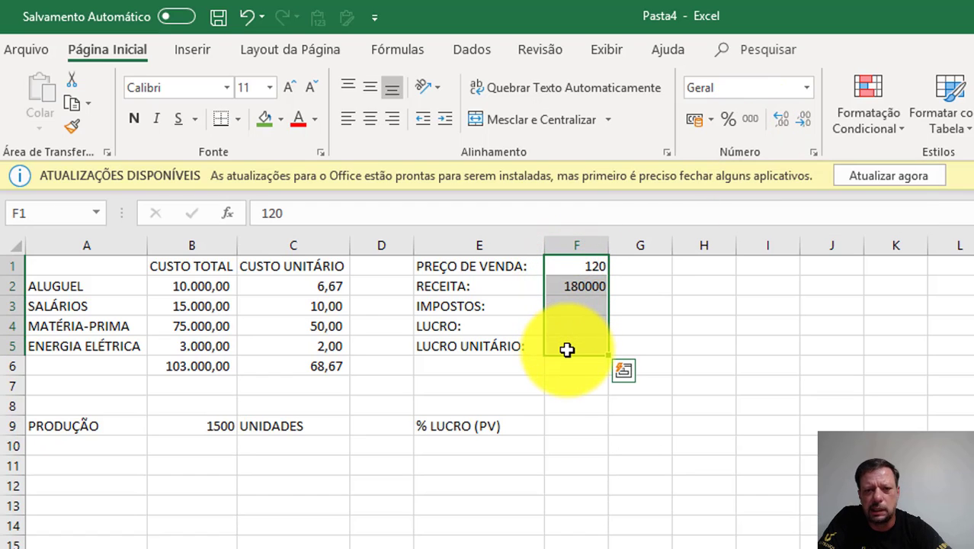
left_click(748, 119)
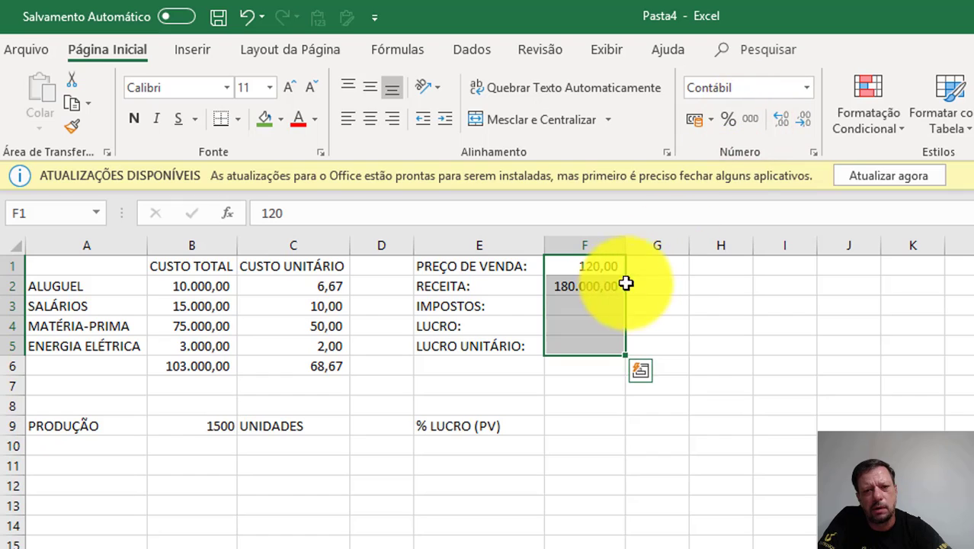
Enter the tax rate 0,2 in cell G3, beside the IMPOSTOS row
left_click(594, 288)
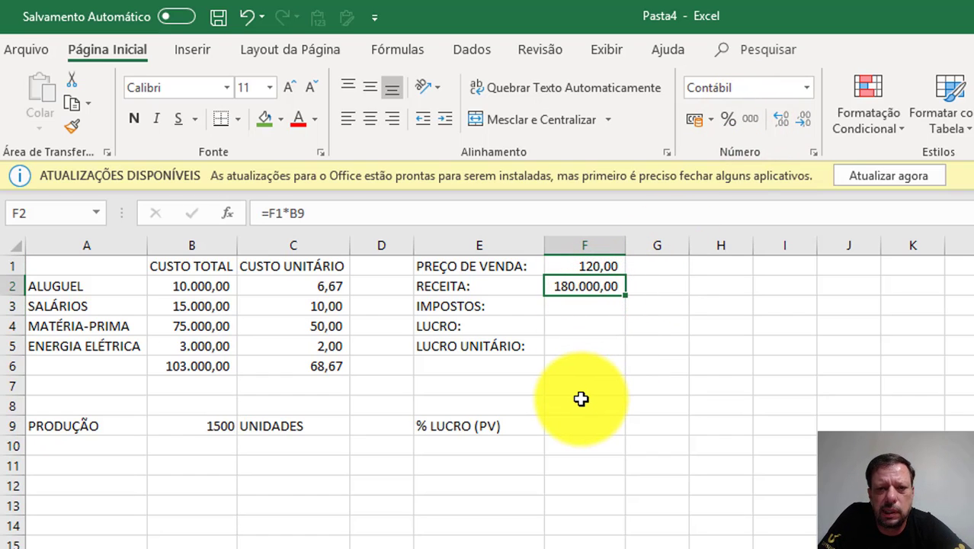
key("Down")
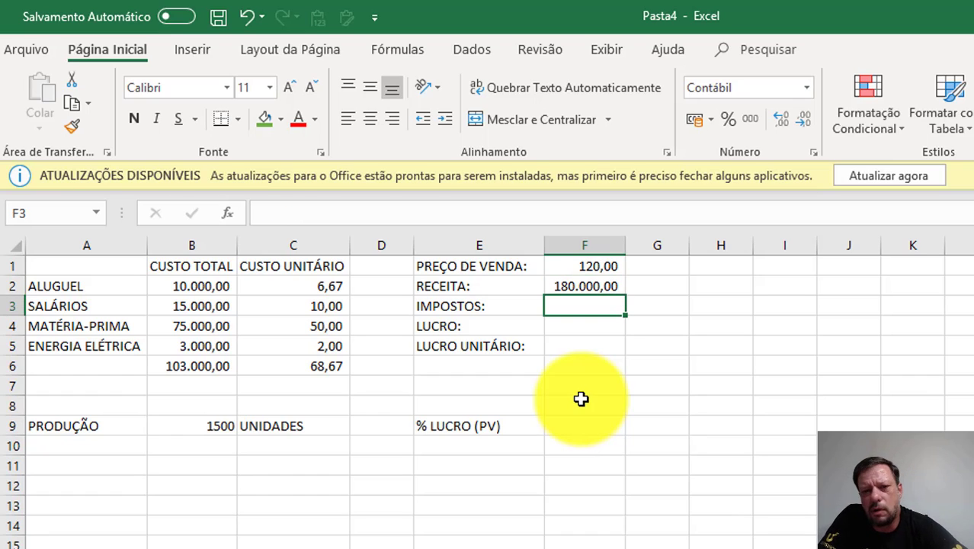
key("Right")
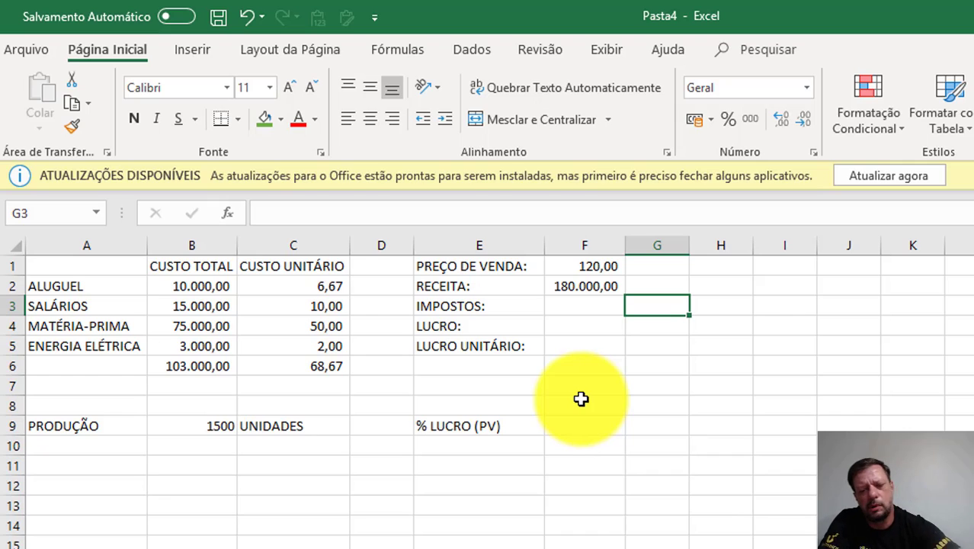
type("0,2")
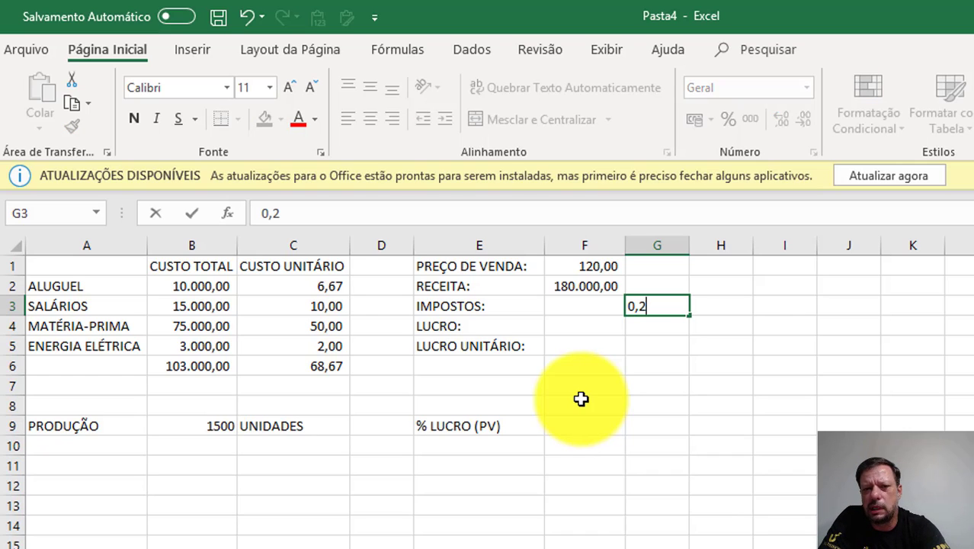
key("ctrl+Return")
key("Down")
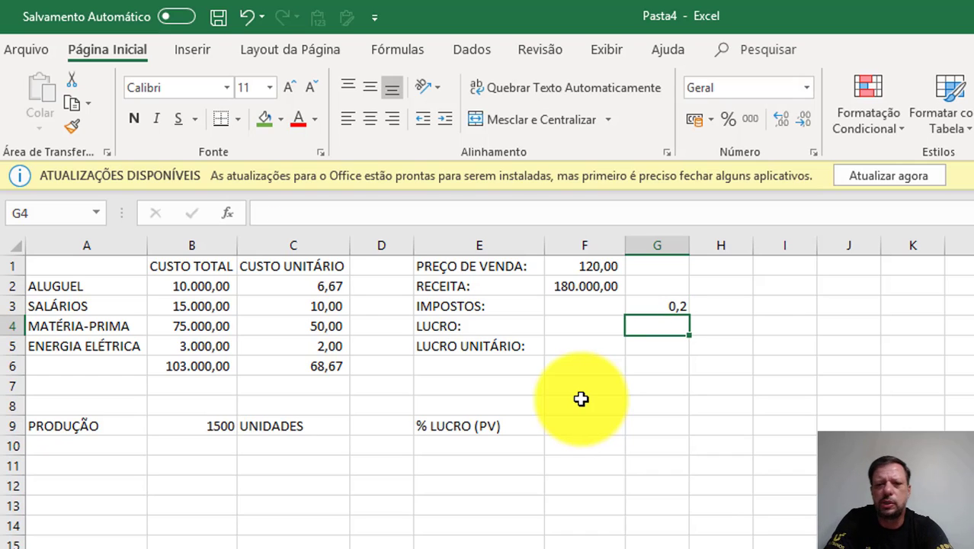
key("Up")
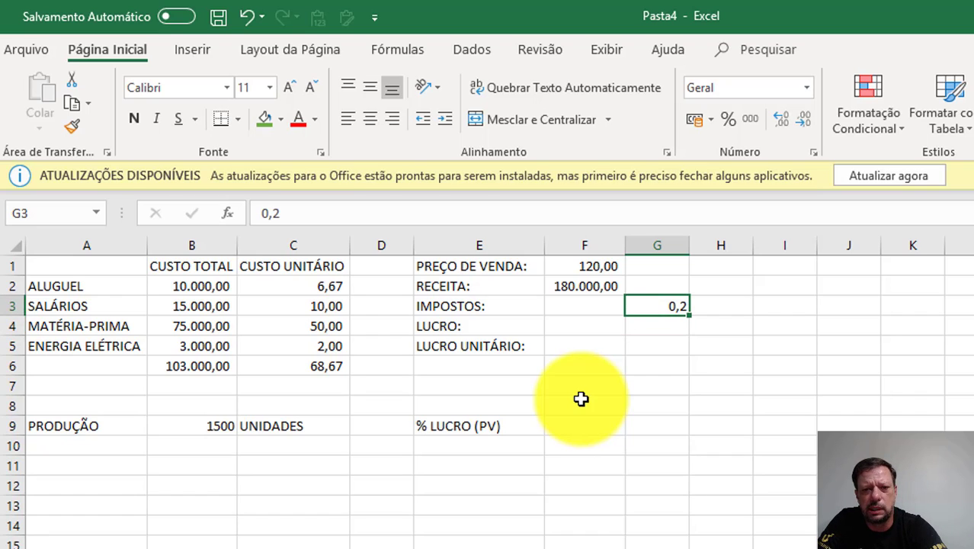
Calculate the taxes in F3 with the formula =F2*G3, multiplying revenue by the tax rate
key("Left")
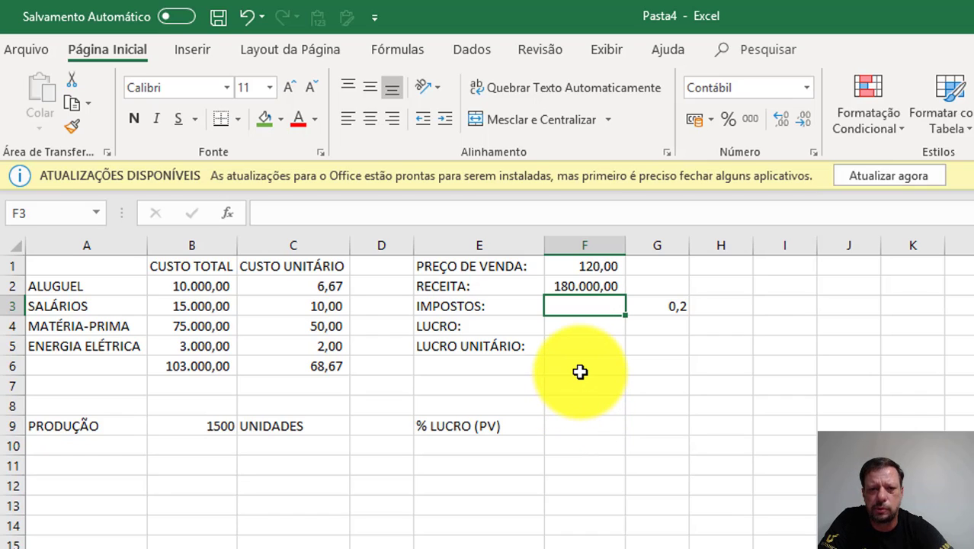
type("=")
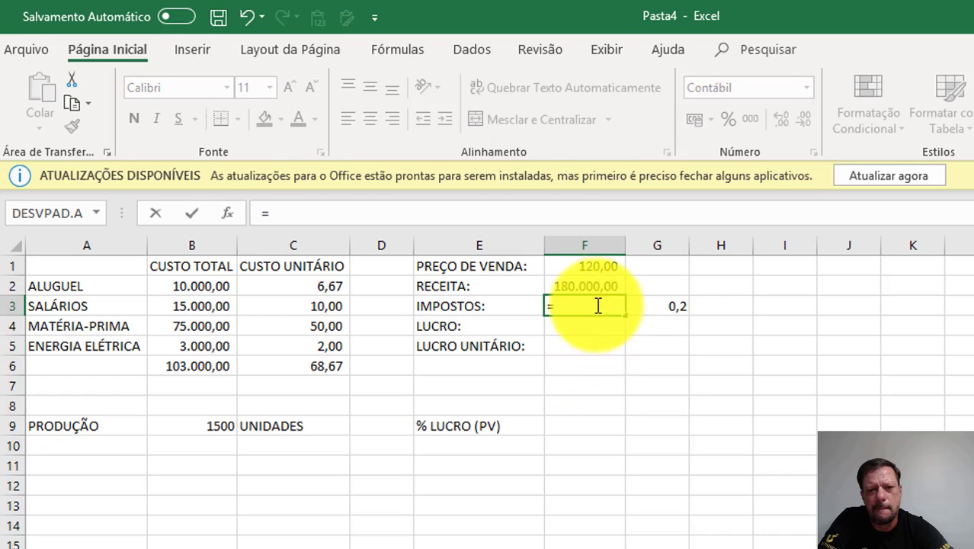
left_click(591, 282)
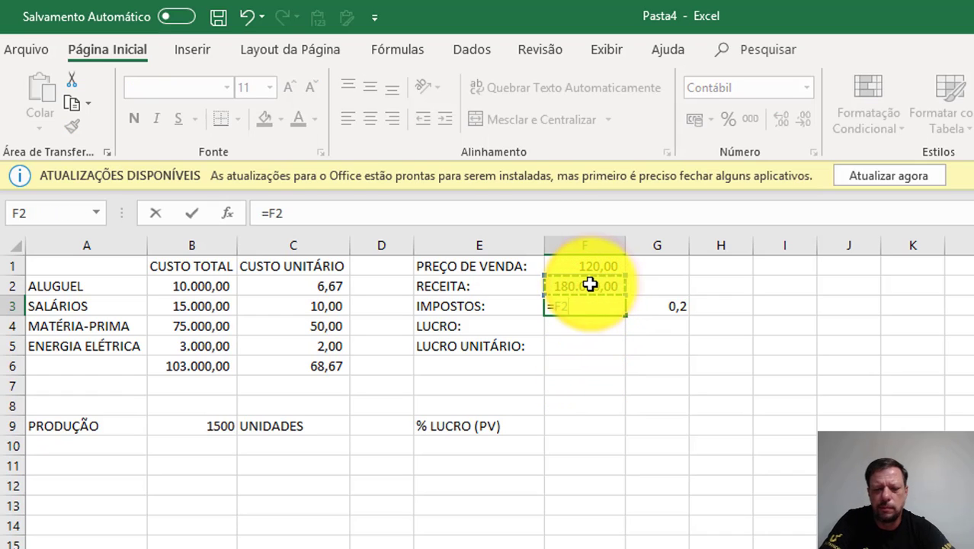
type("*")
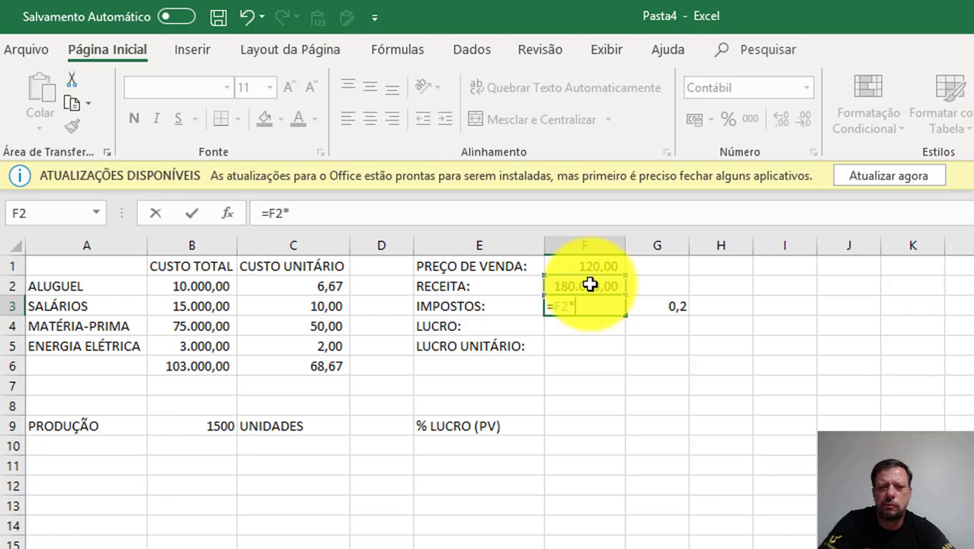
left_click(658, 308)
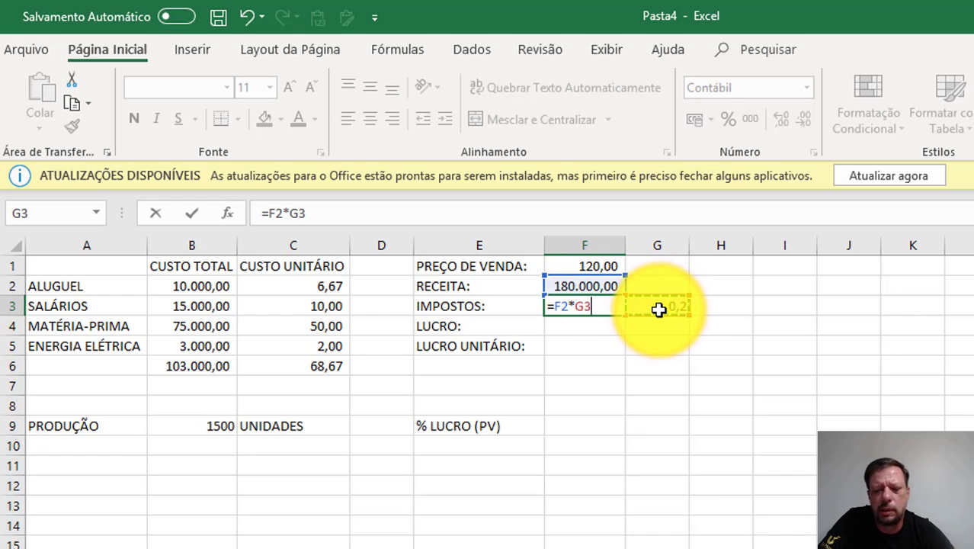
key("Return")
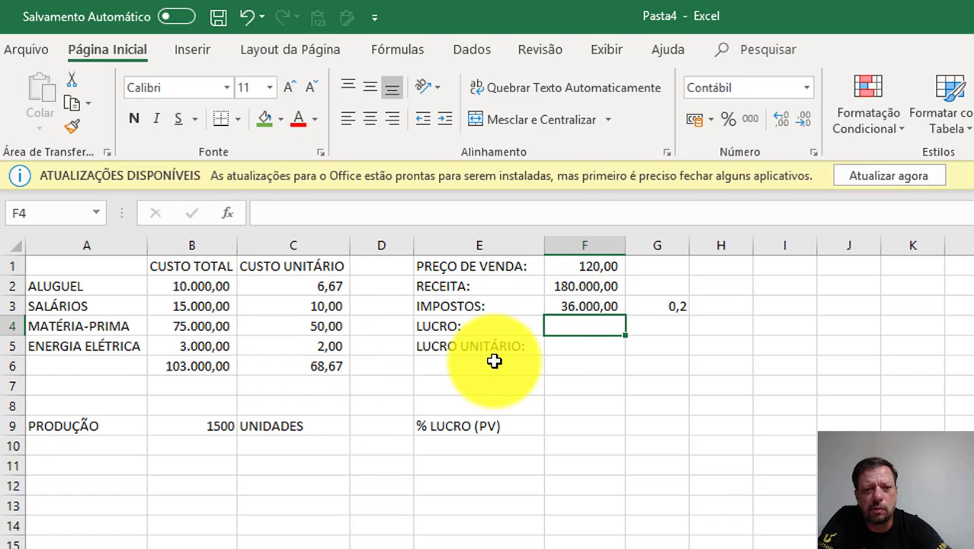
Calculate the profit in F4 with the formula =F2-F3-B6, subtracting taxes and total cost from revenue
type("=")
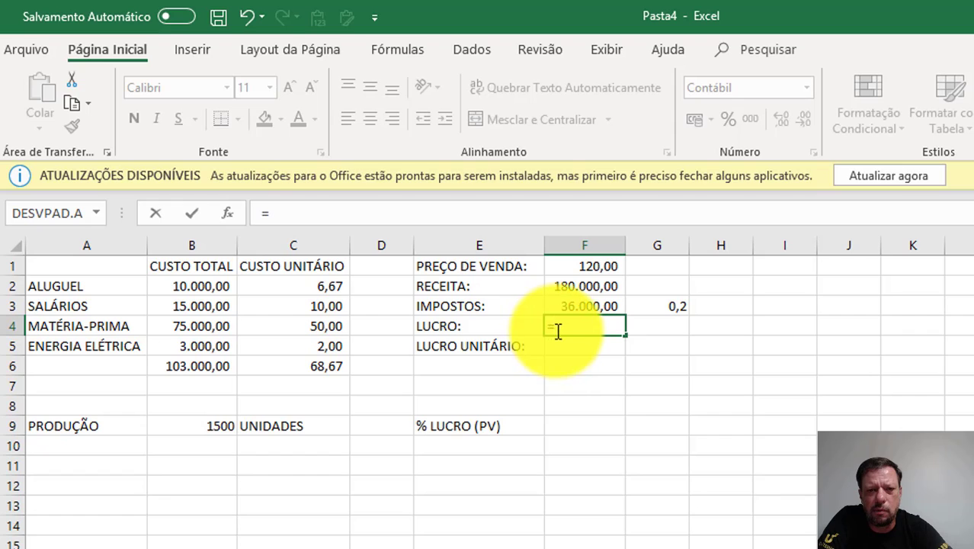
left_click(561, 284)
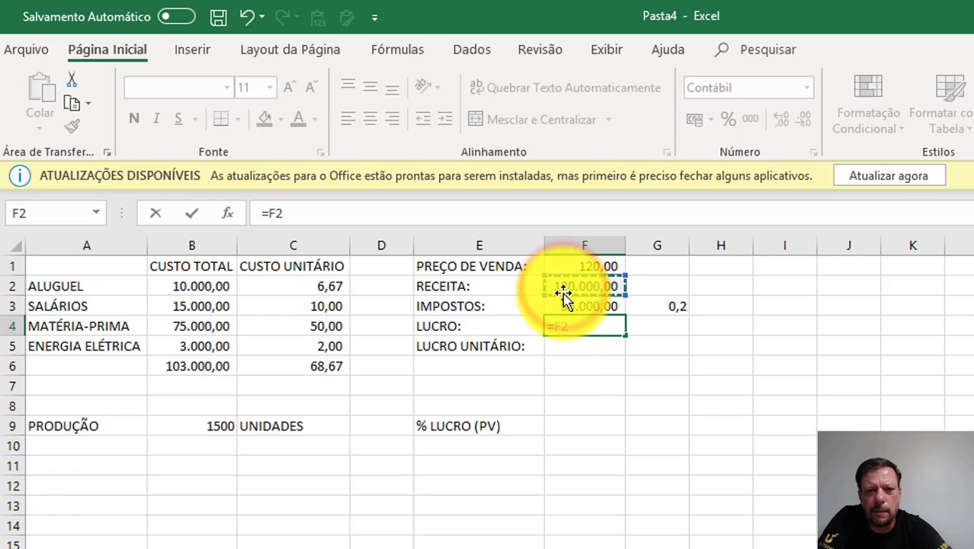
type("-")
left_click(565, 306)
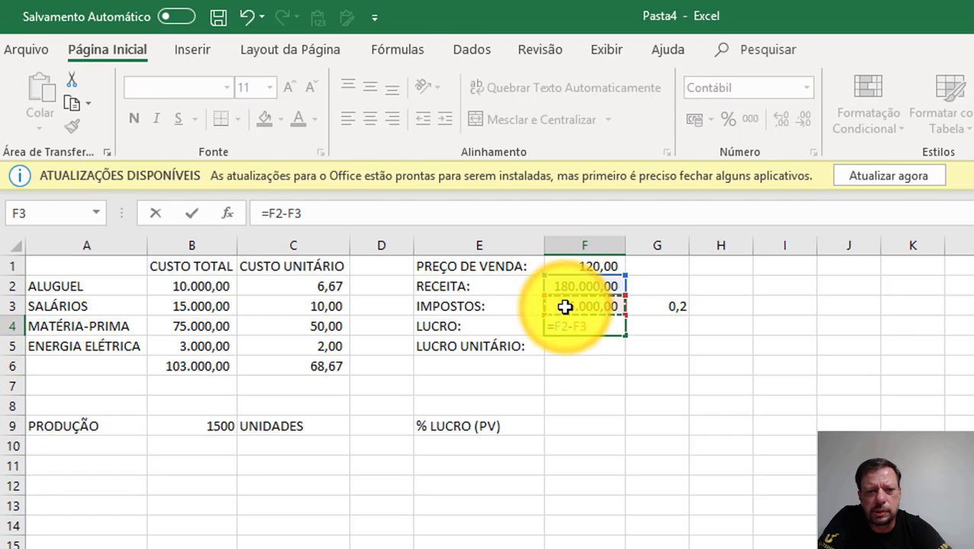
type("-")
left_click(199, 367)
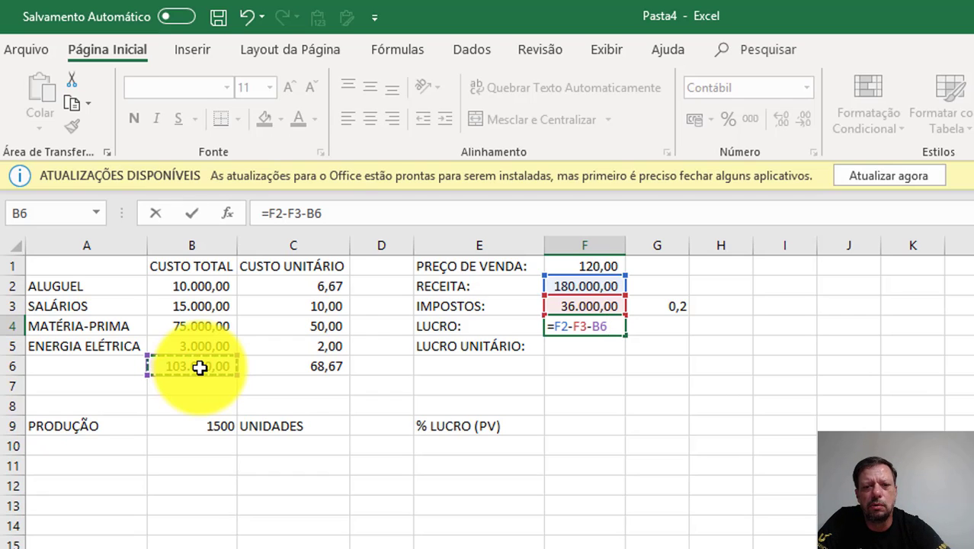
key("Return")
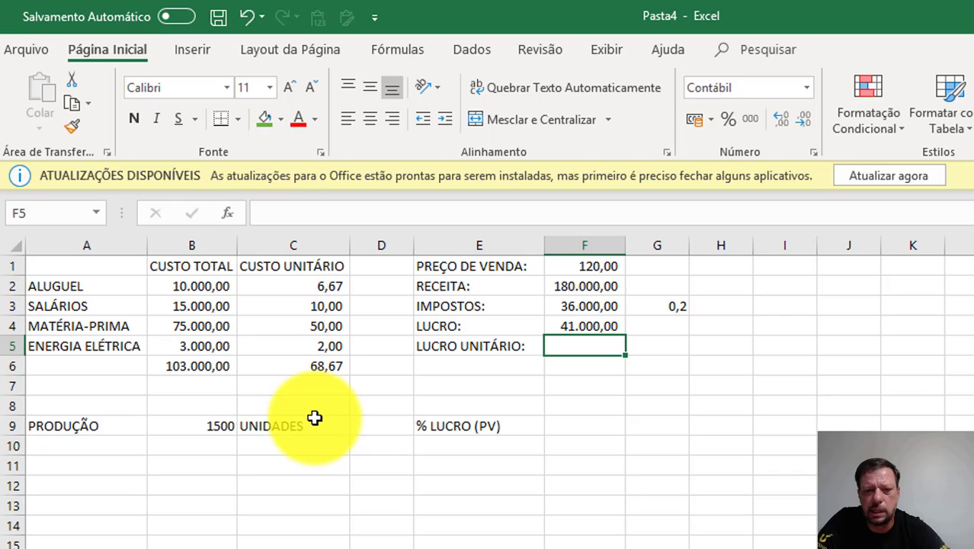
Calculate the unit profit in F5 with the formula =F4/B9, dividing profit by production
type("=")
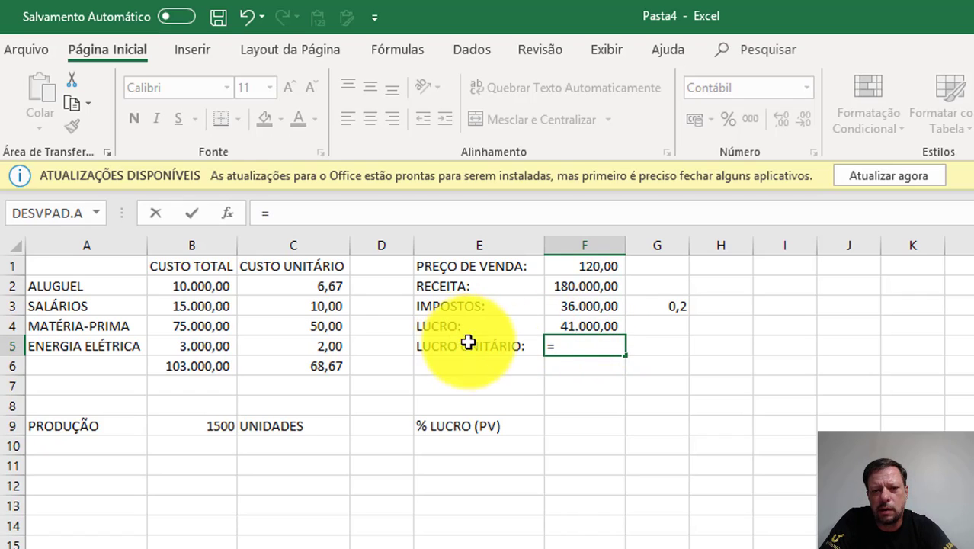
left_click(585, 326)
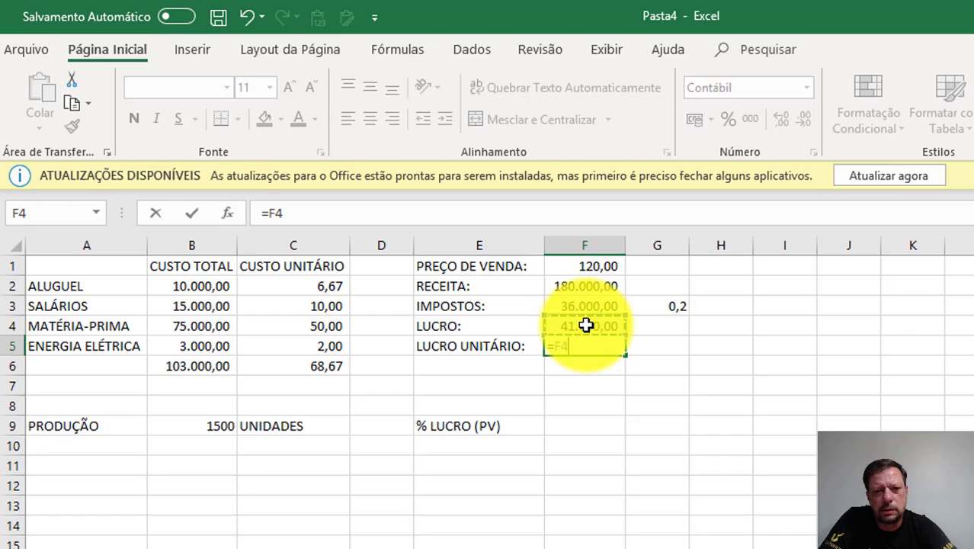
type("/")
left_click(180, 428)
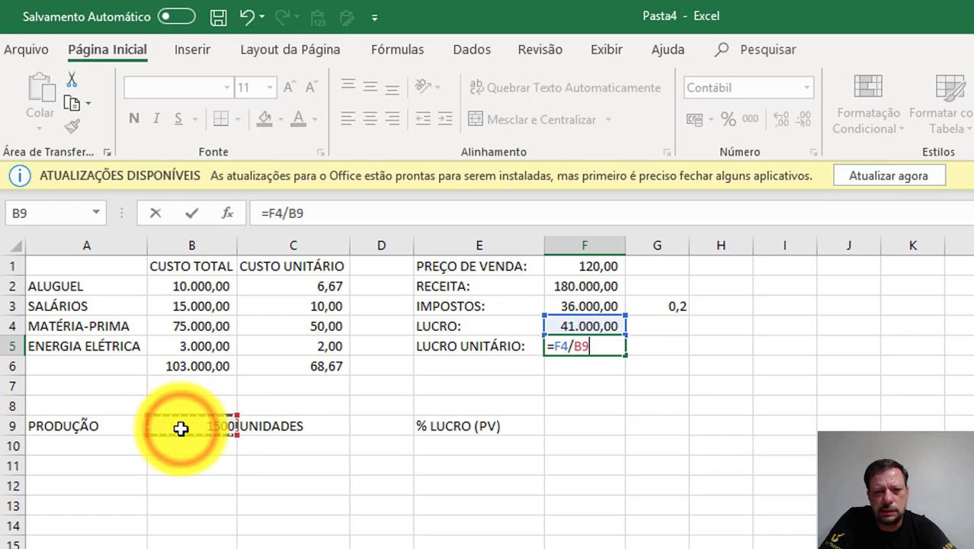
key("Return")
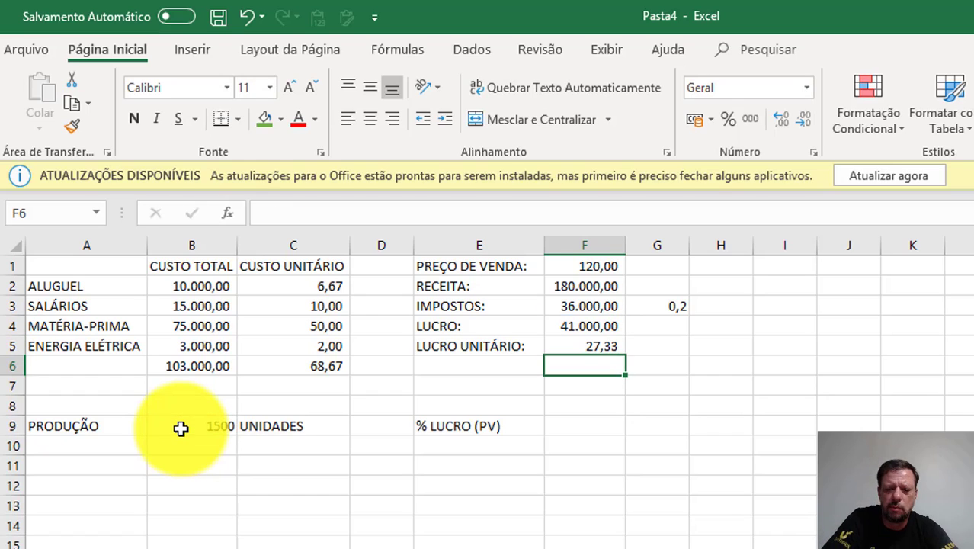
key("Up")
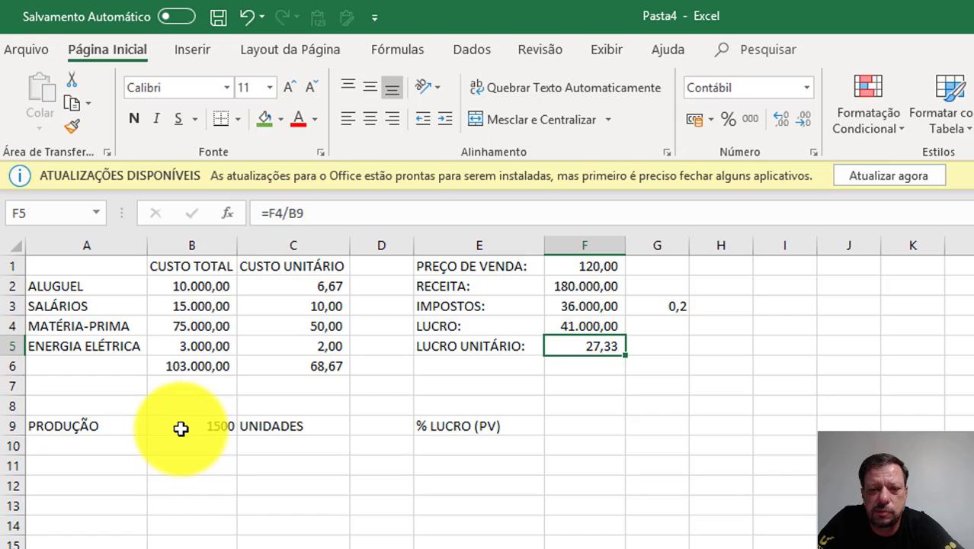
Calculate the profit percentage in F9 with the formula =F5/F1, dividing unit profit by sale price
key("Down")
key("Down")
key("Down")
key("Down")
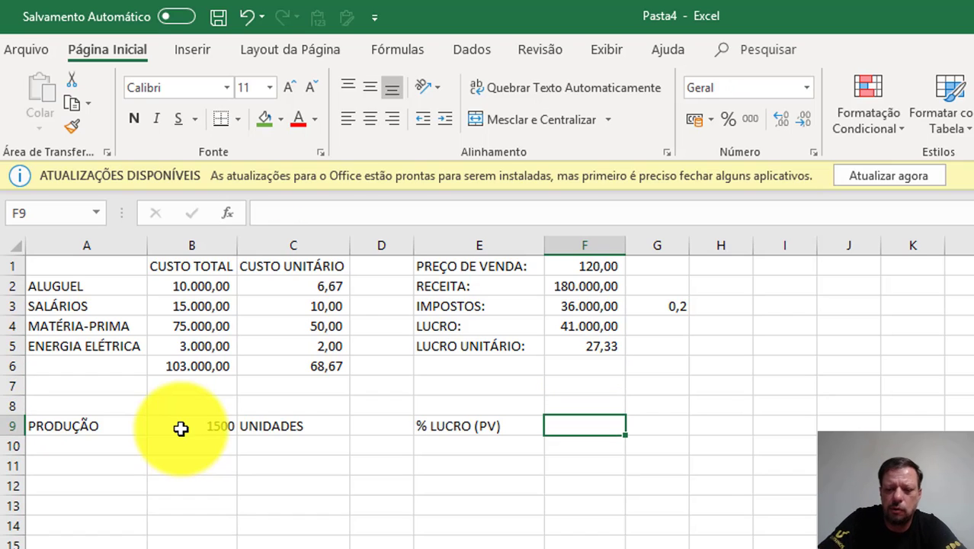
type("=")
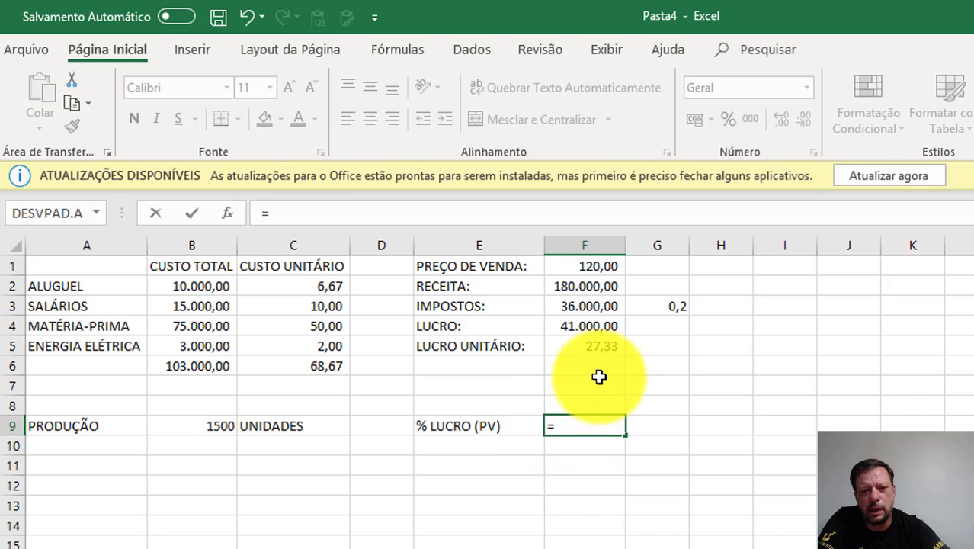
left_click(597, 347)
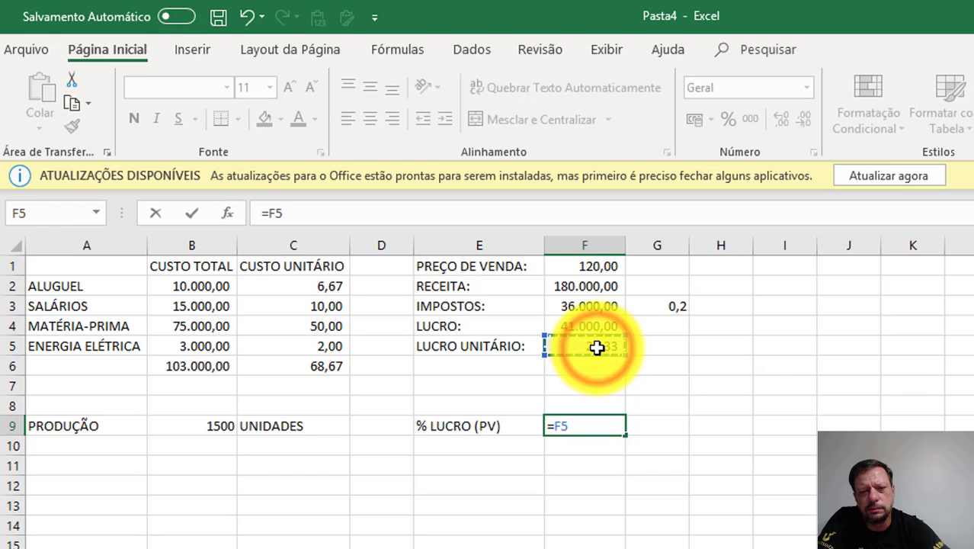
type("/")
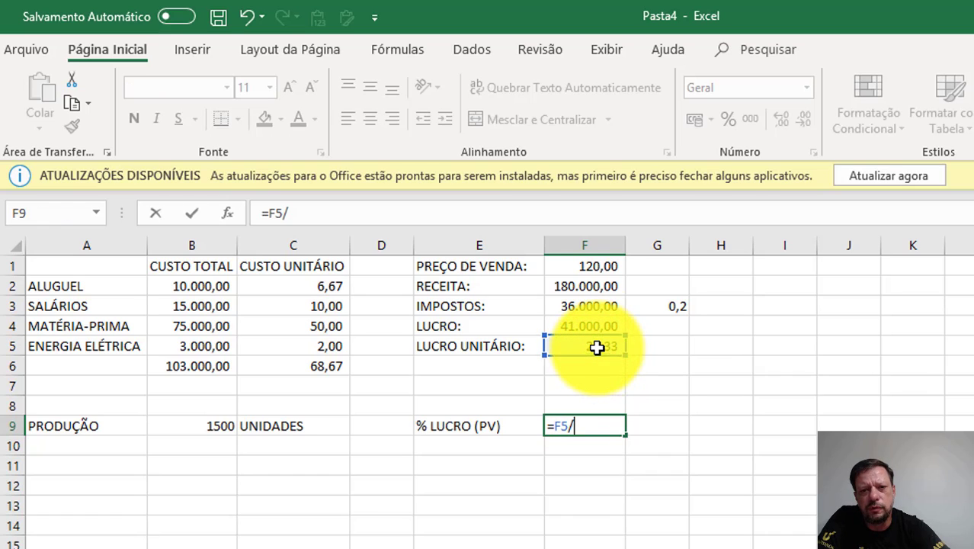
left_click(596, 266)
key("Return")
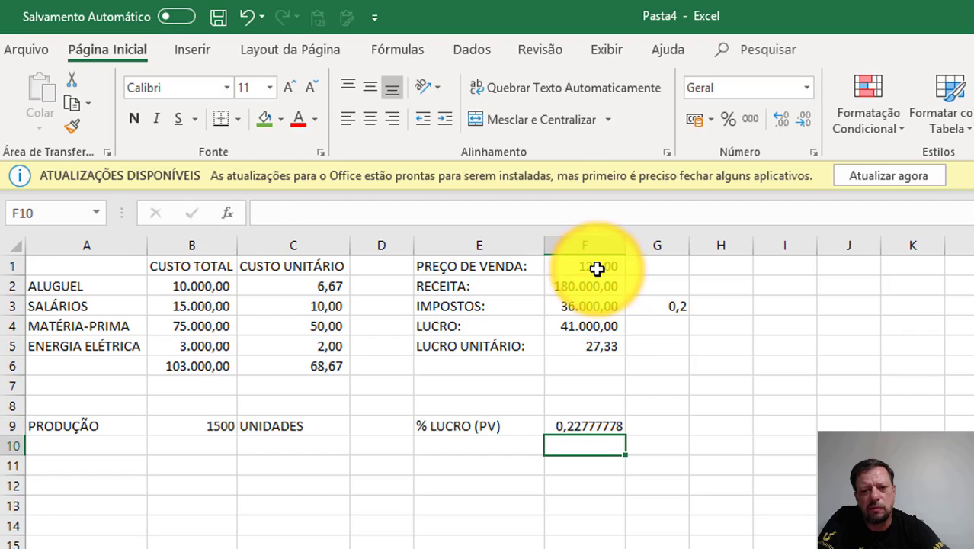
Format the profit percentage in F9 as a percentage with two decimal places
key("Up")
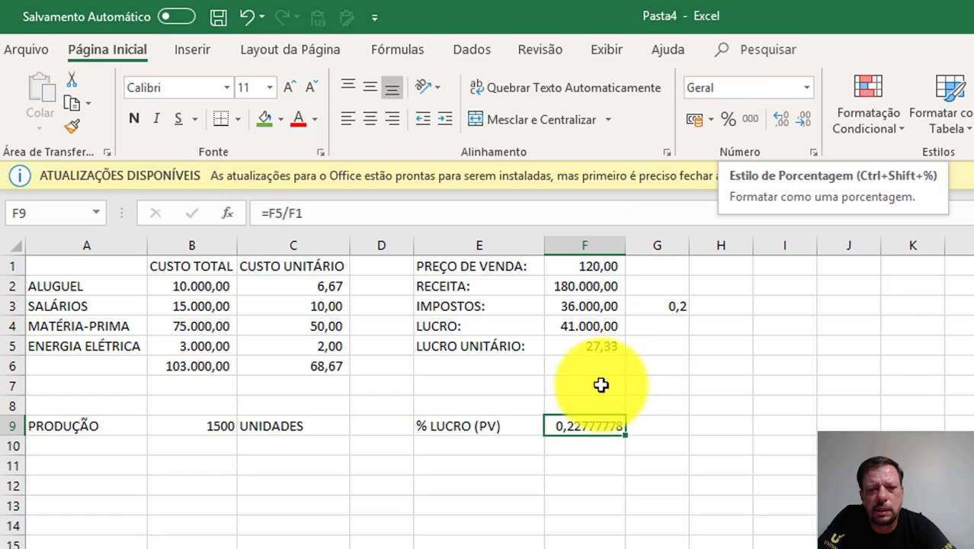
left_click(729, 122)
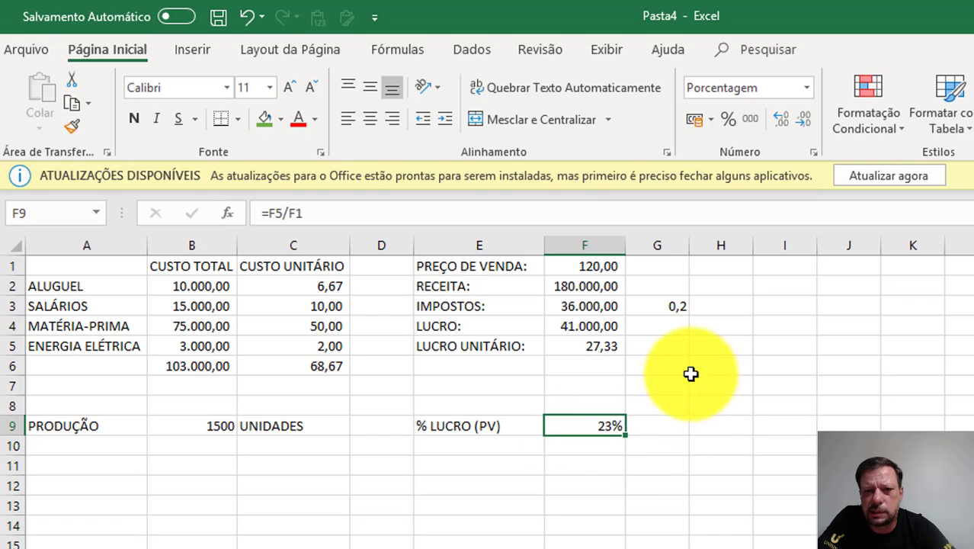
left_click(780, 122)
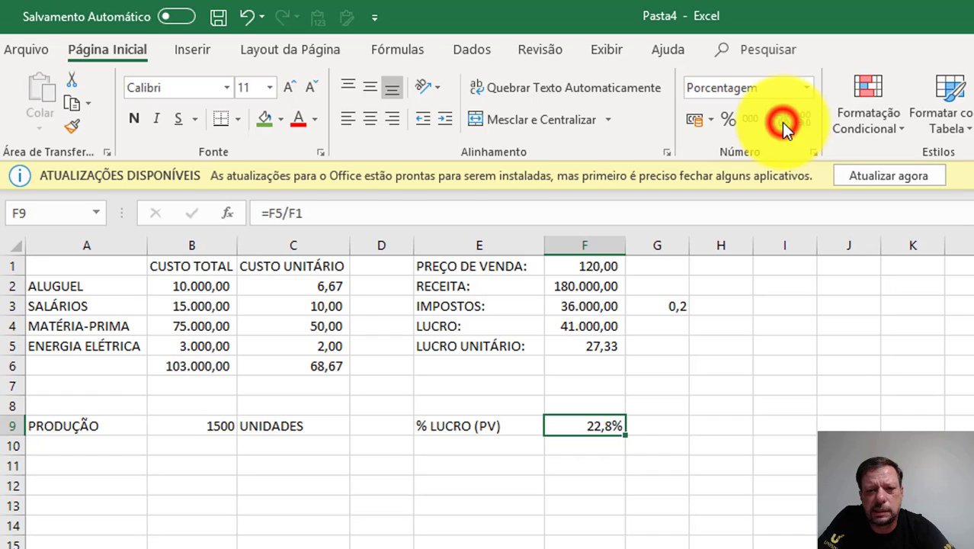
left_click(780, 122)
left_click(781, 122)
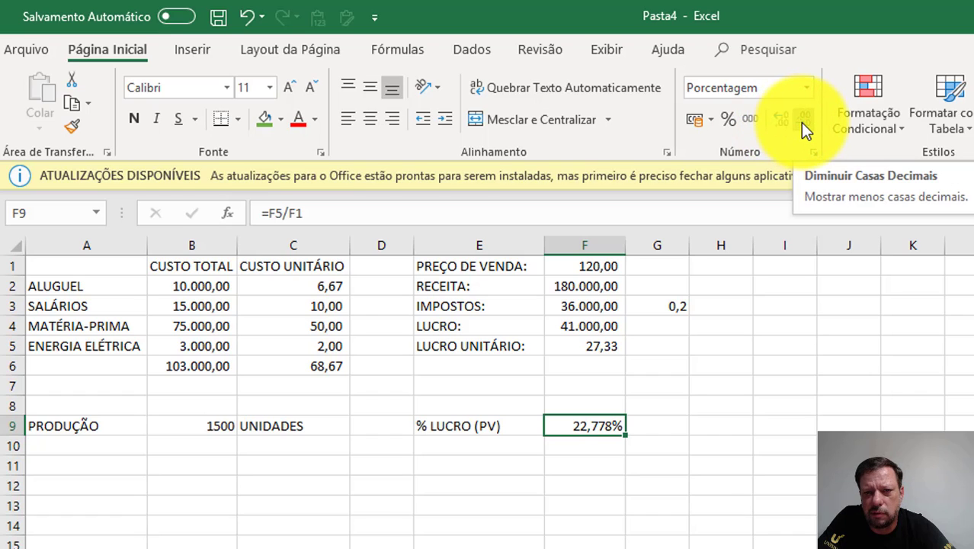
left_click(801, 122)
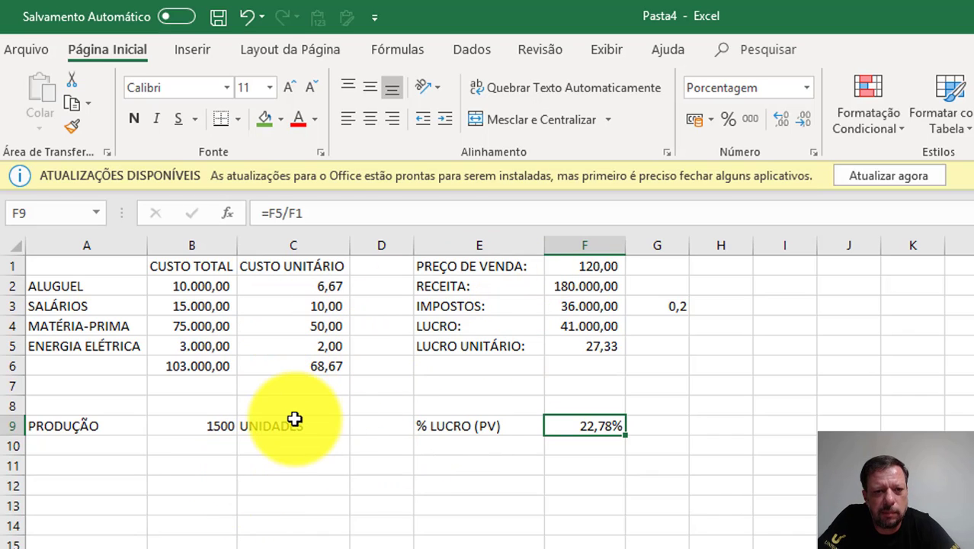
left_click(199, 285)
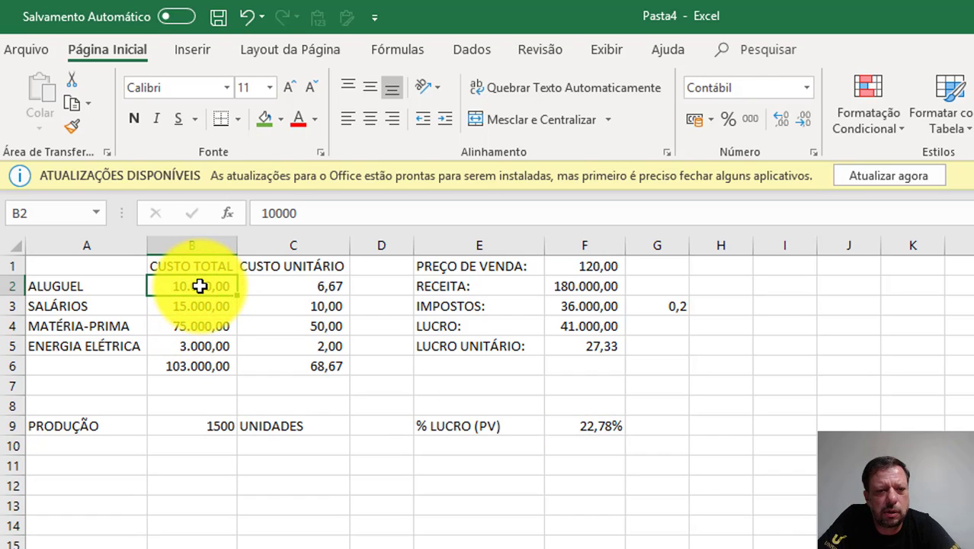
left_click_drag(199, 286, 191, 306)
double_click(191, 306)
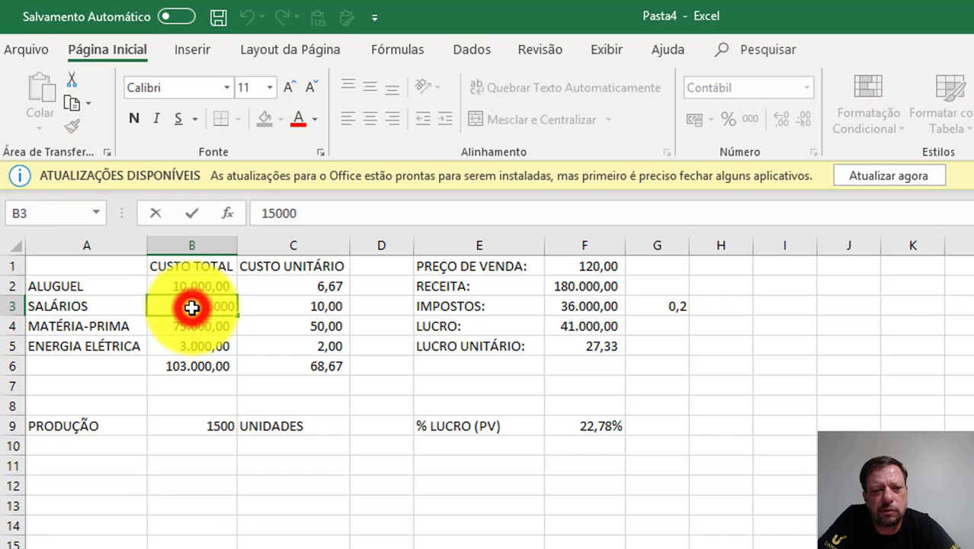
key("ctrl+Return")
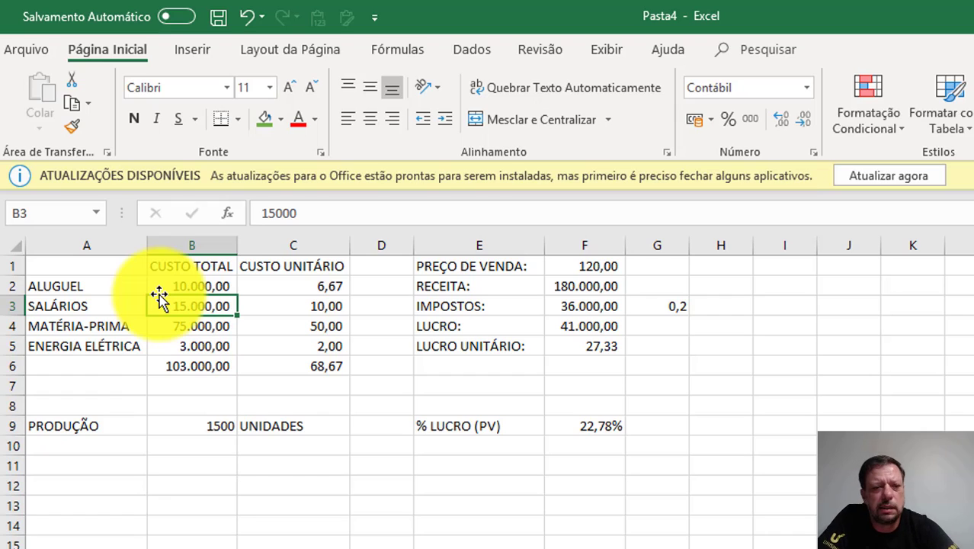
Fill the total cost cells for ALUGUEL, SALÁRIOS and ENERGIA ELÉTRICA (B2, B3 and B5) with standard yellow
left_click(167, 280)
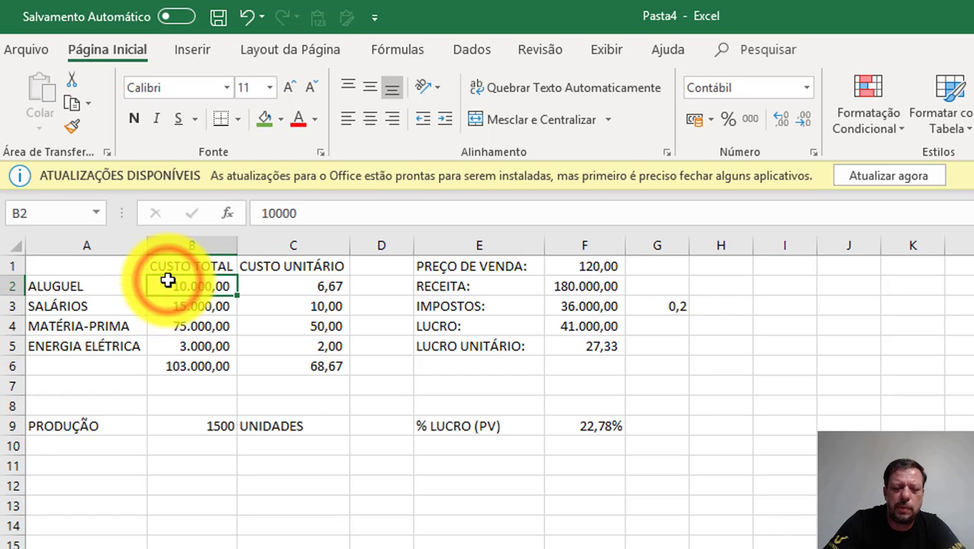
left_click_drag(167, 280, 248, 298)
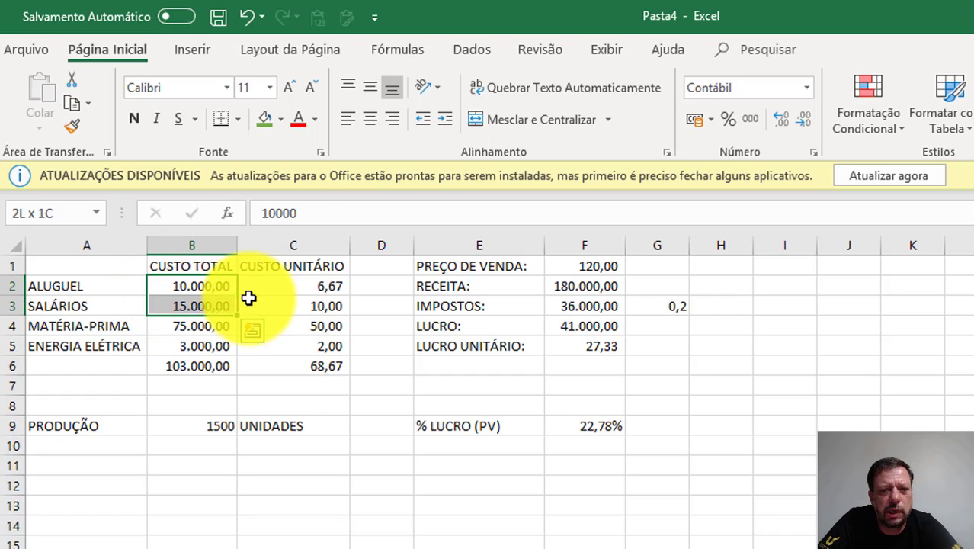
left_click(280, 121)
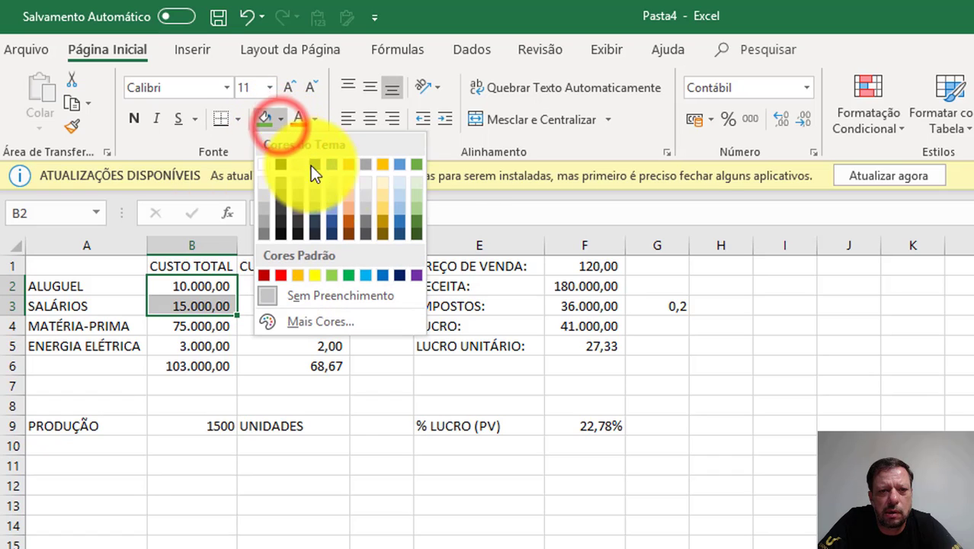
left_click(313, 275)
key("Return")
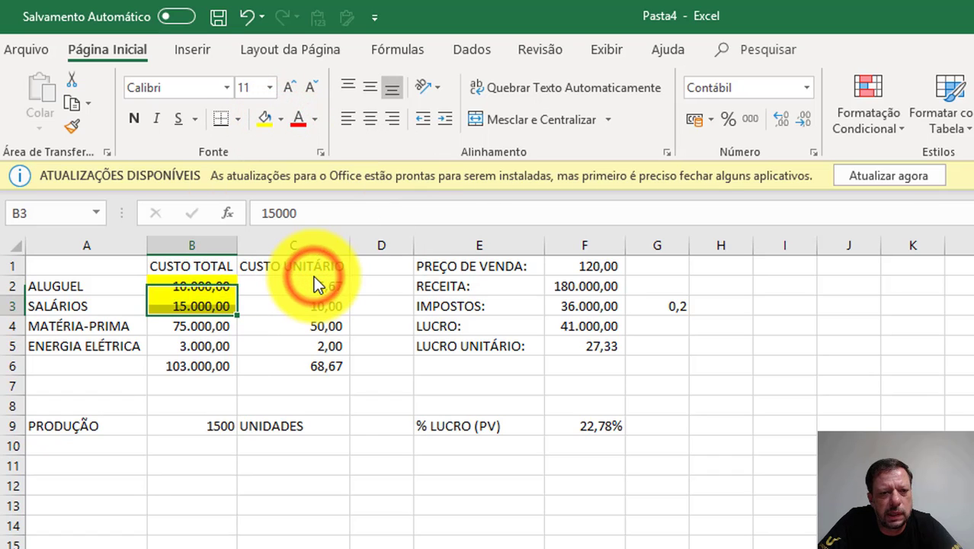
key("Return")
key("Return")
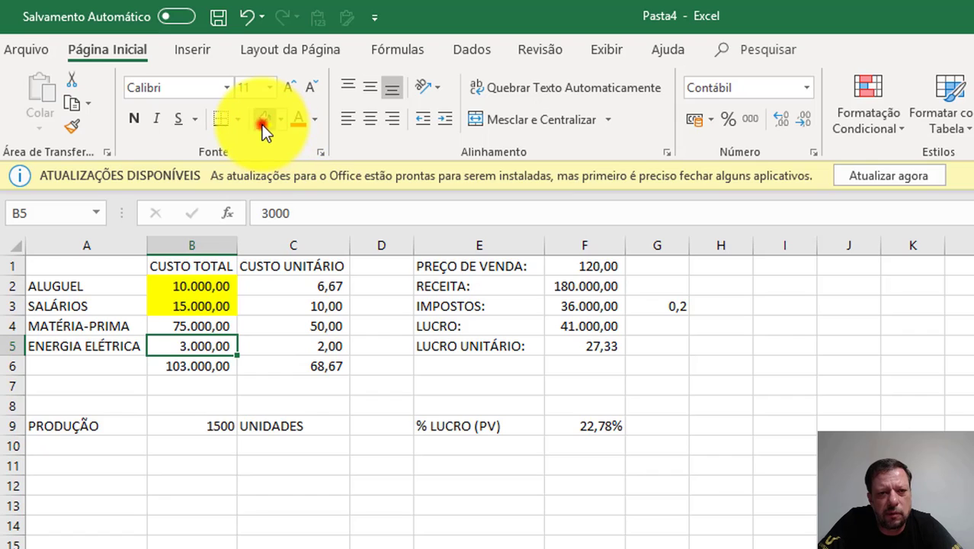
left_click(261, 125)
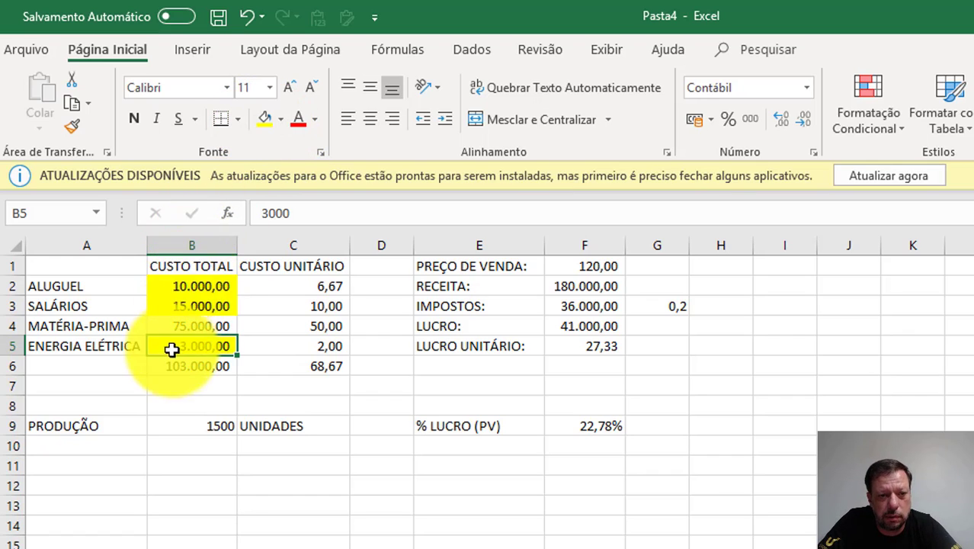
Fill the MATÉRIA-PRIMA unit cost cell C4 with yellow
key("Right")
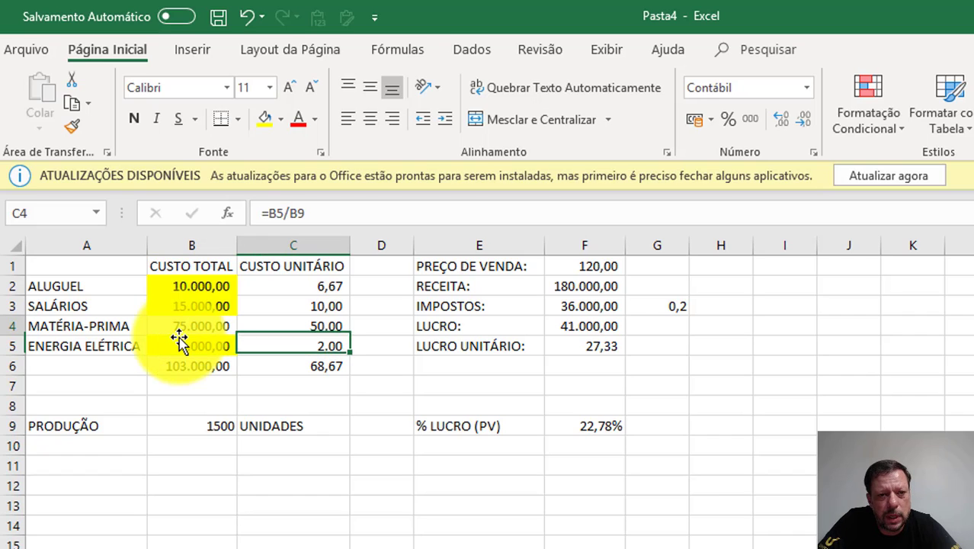
key("Up")
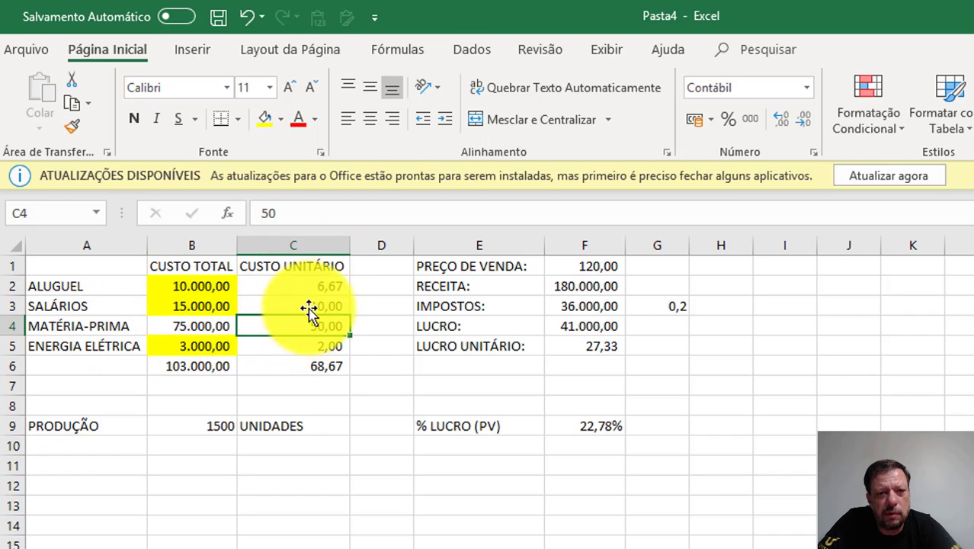
left_click(265, 119)
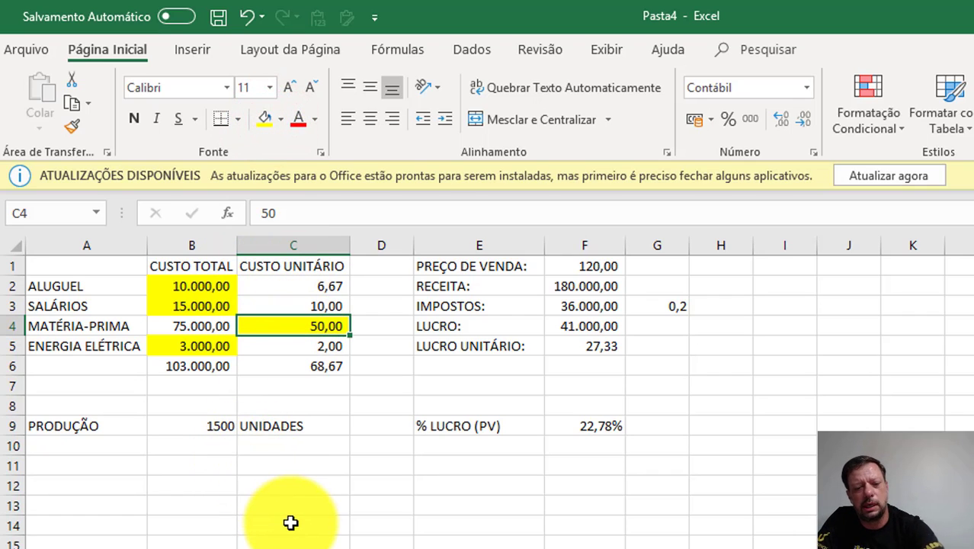
Set the MATÉRIA-PRIMA unit cost in C4 to 20 and inspect the total cost formula in B4
type("2")
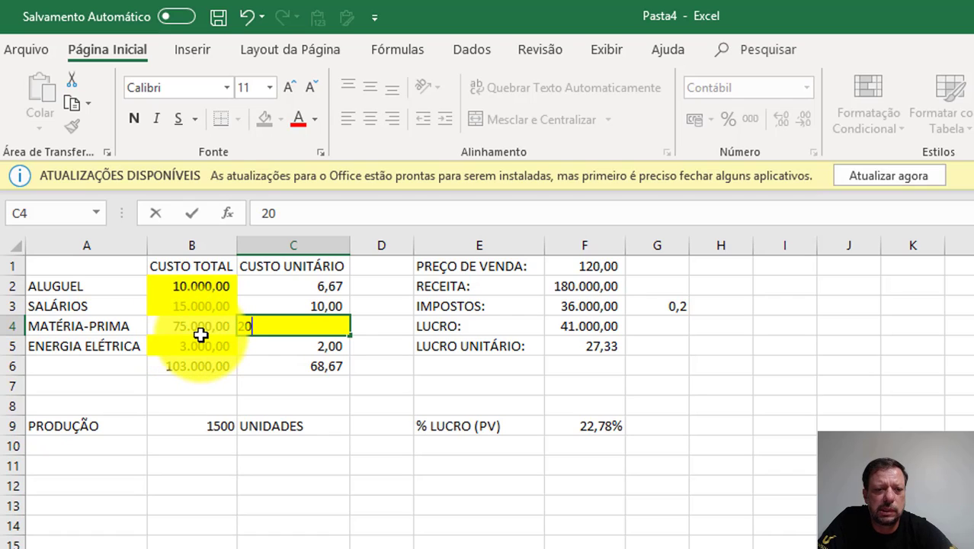
key("Return")
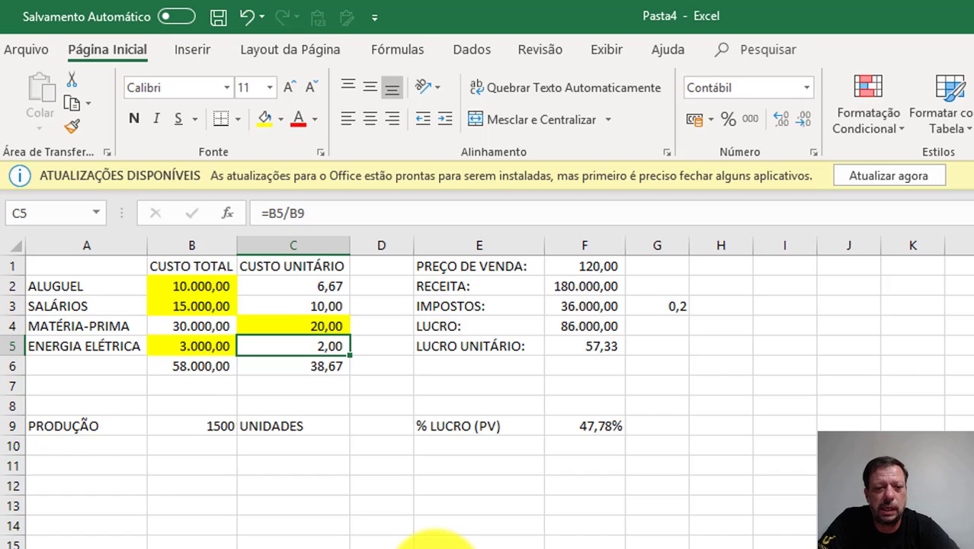
key("Up")
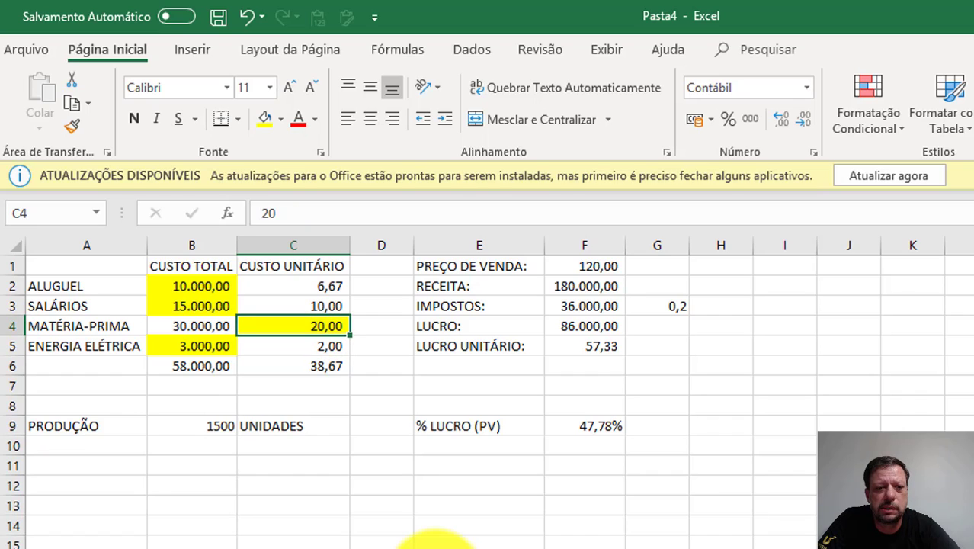
key("Left")
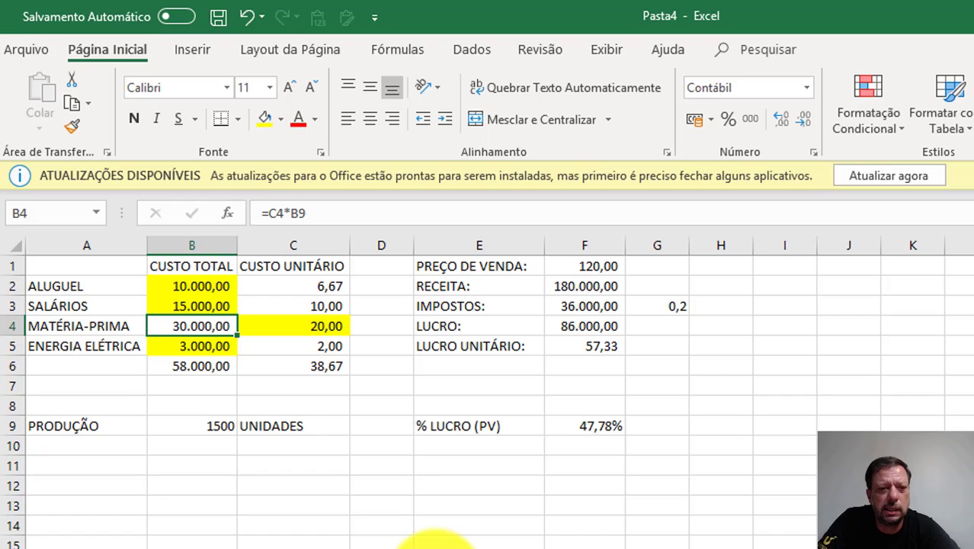
Set the MATÉRIA-PRIMA unit cost in C4 back to 50
key("Right")
key("F2")
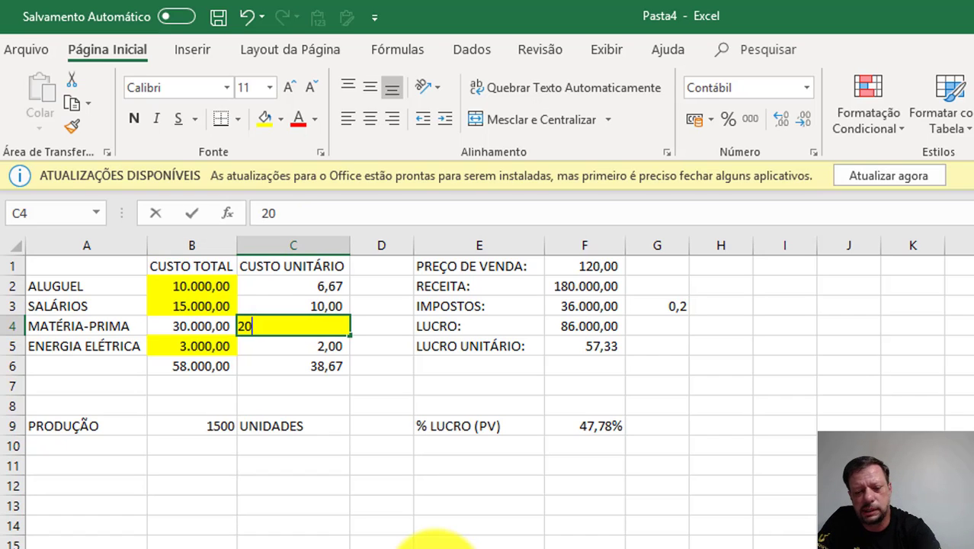
key("BackSpace")
key("BackSpace")
type("50")
key("Return")
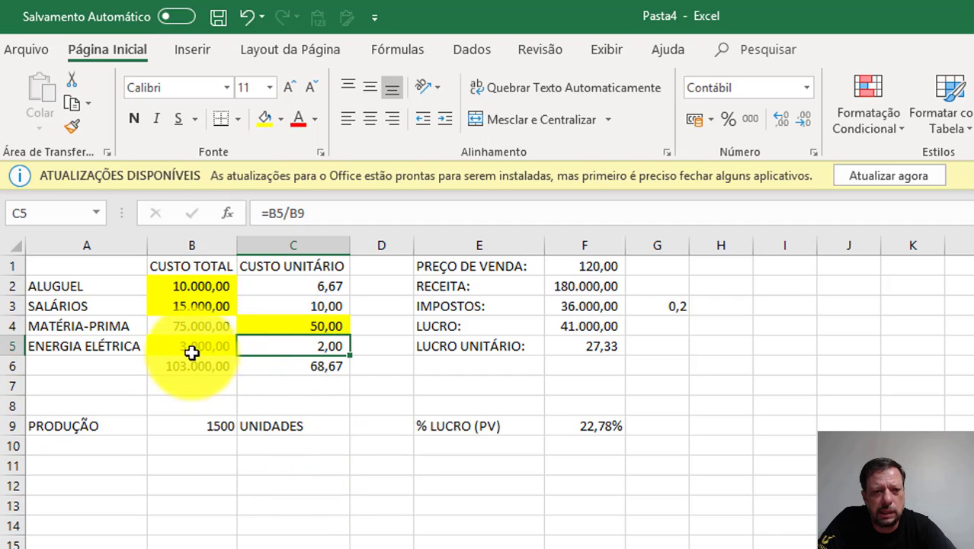
Fill the production quantity B9, the sale price F1 and the tax rate G3 with yellow
left_click(192, 423)
left_click(265, 120)
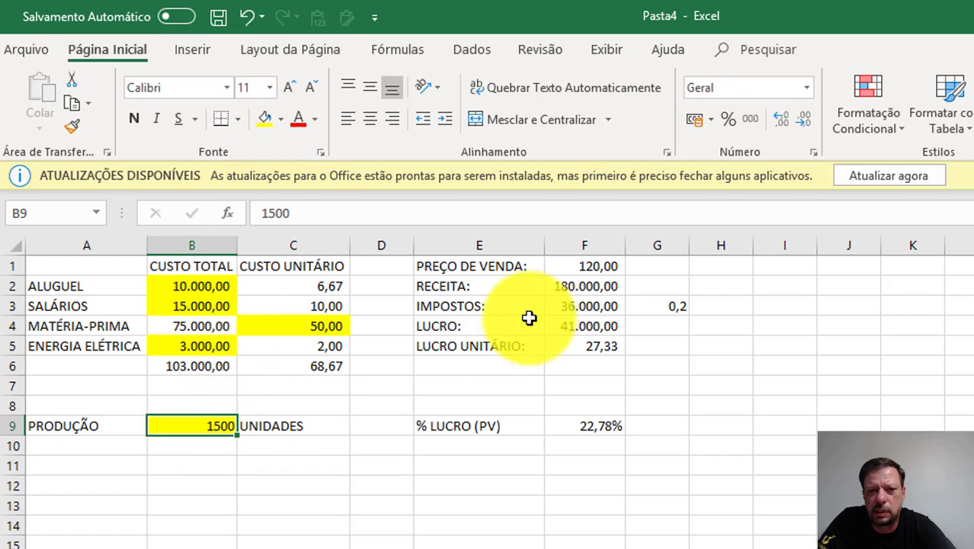
left_click(562, 266)
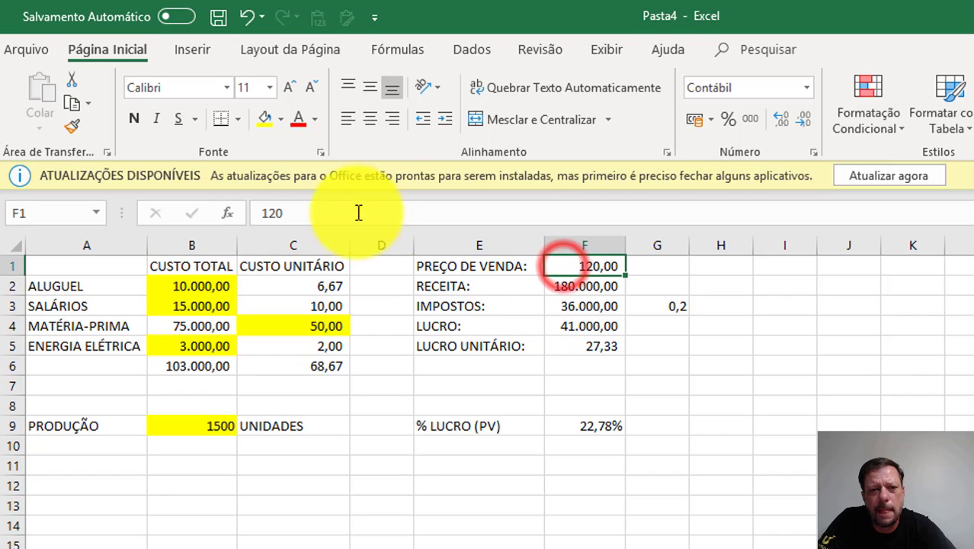
left_click(263, 120)
left_click(655, 308)
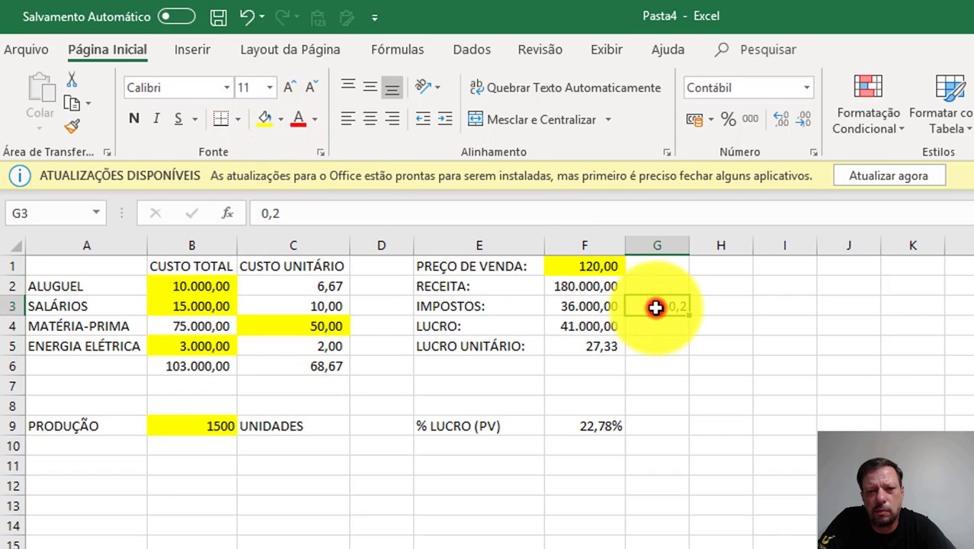
left_click(265, 119)
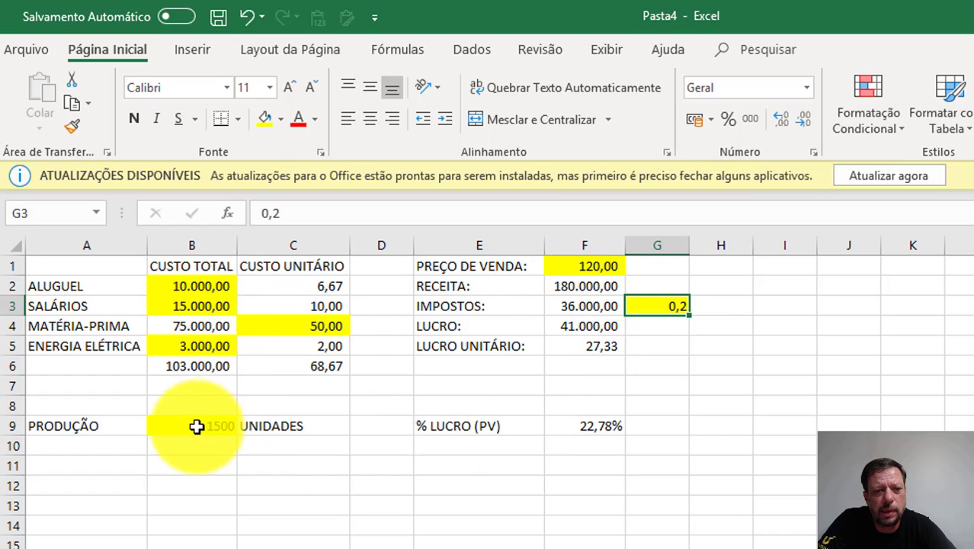
Set the sale price in F1 to 100 and check the profit percentage in F9
left_click(584, 266)
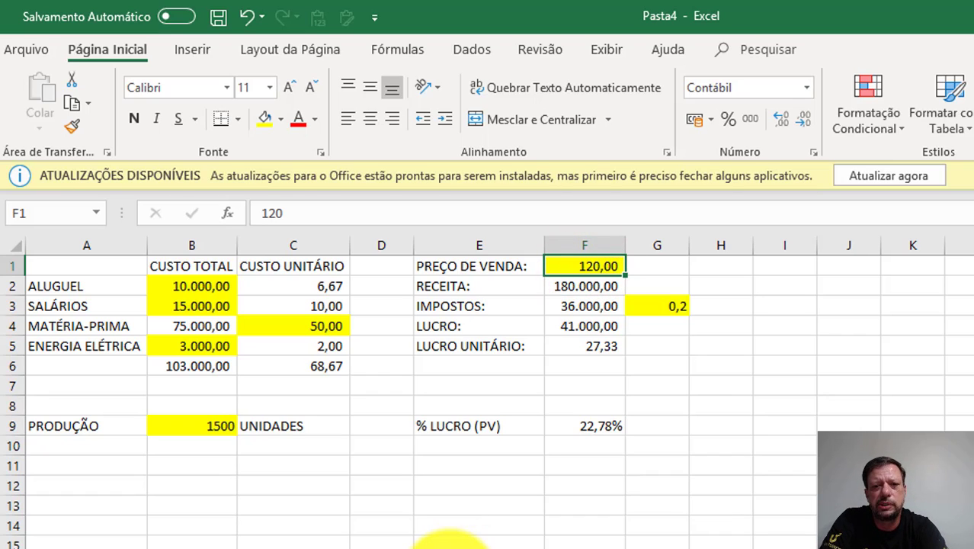
type("1")
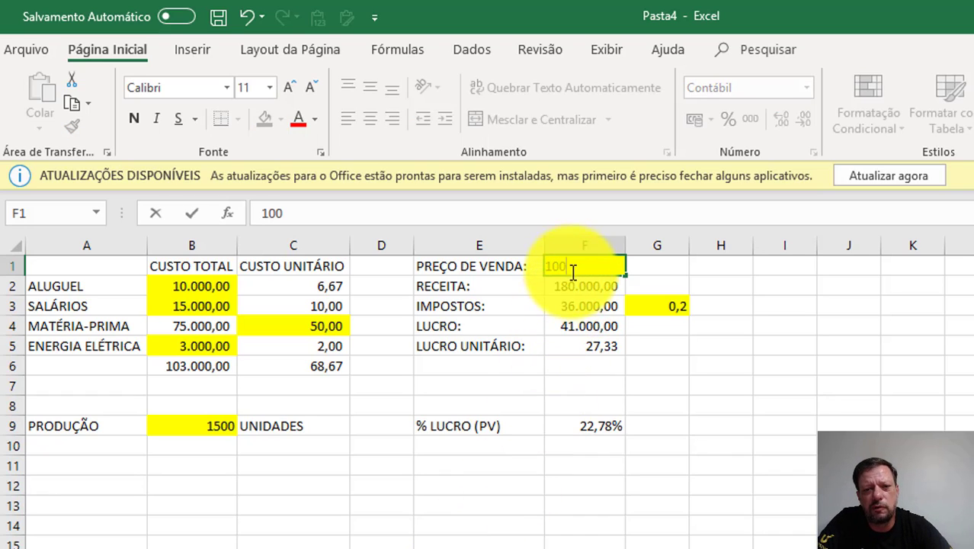
key("Return")
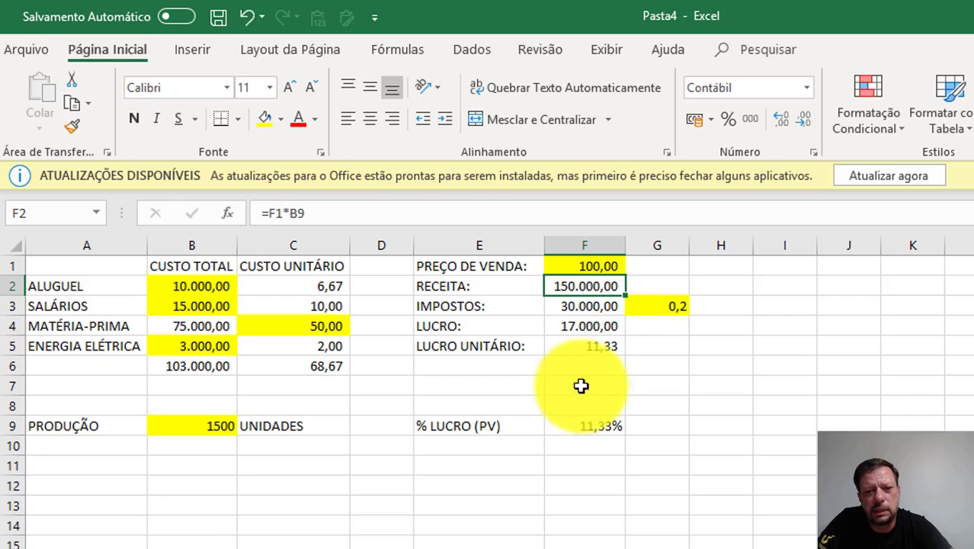
left_click(583, 428)
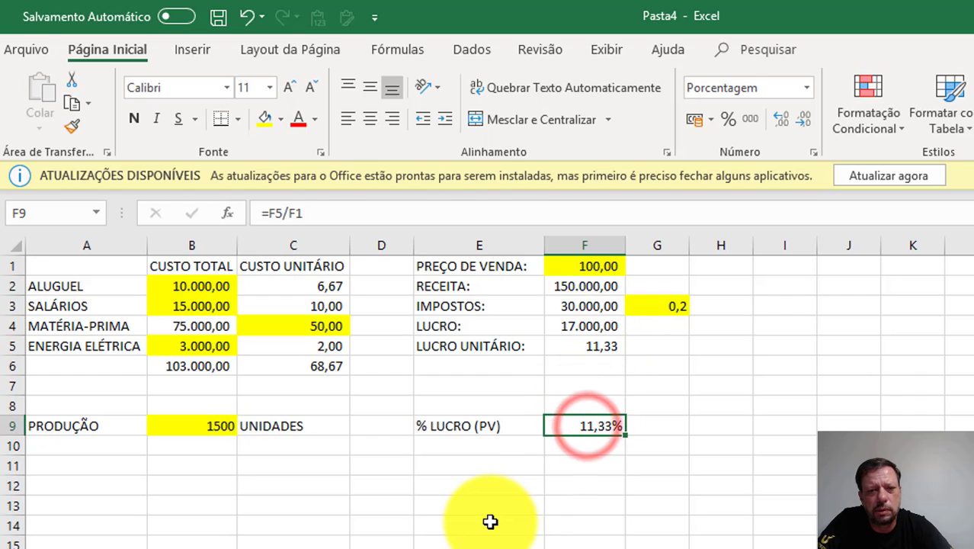
Set the sale price in F1 back to 120
left_click(563, 286)
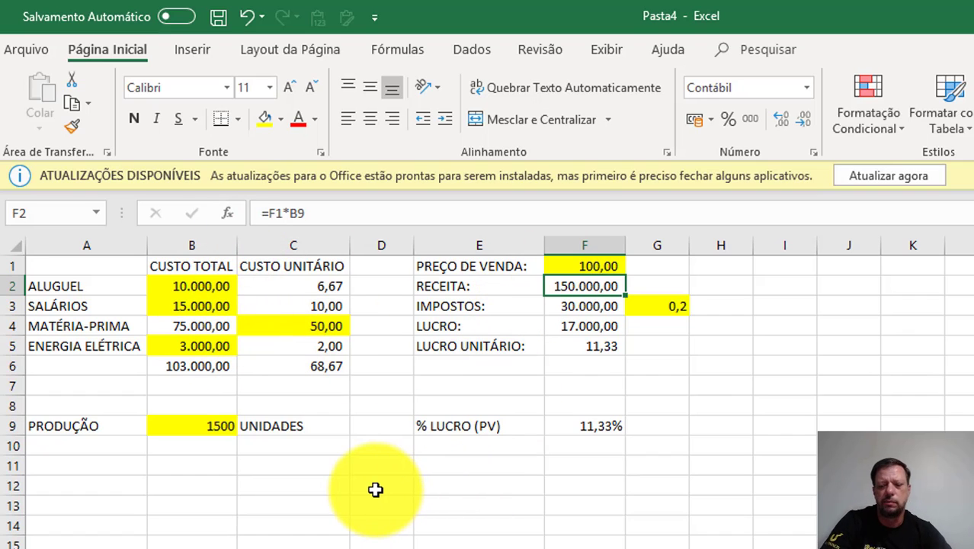
key("Up")
type("12")
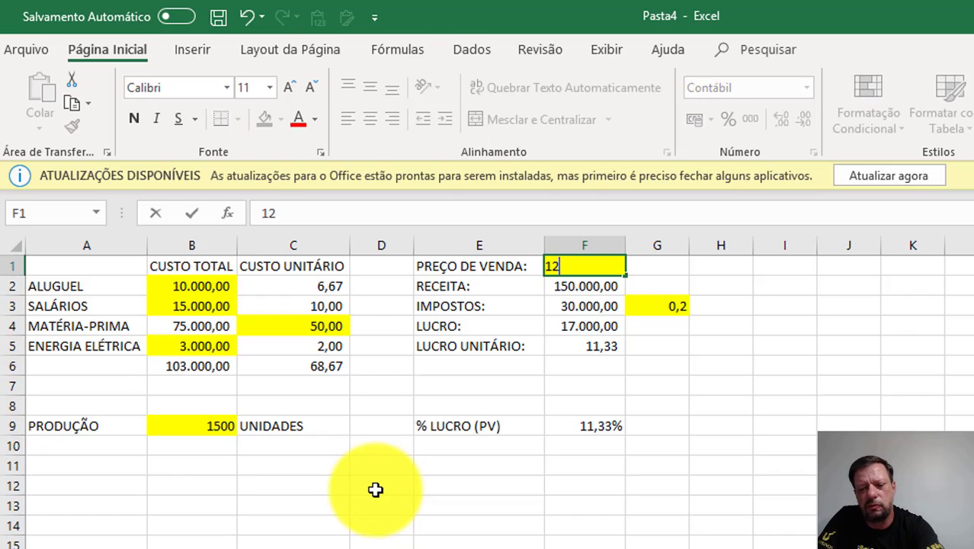
key("Return")
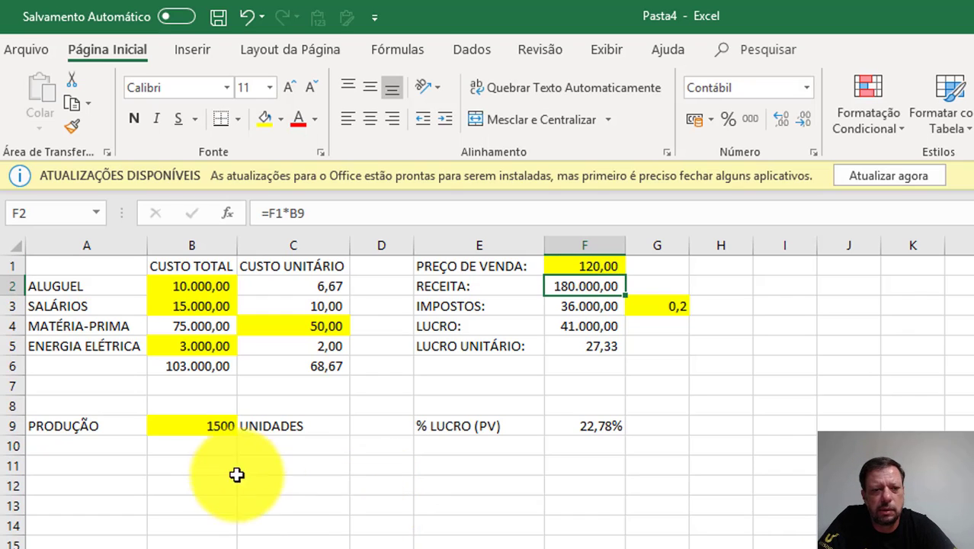
Try a production of 1000 units in B9 and undo the change
left_click(196, 426)
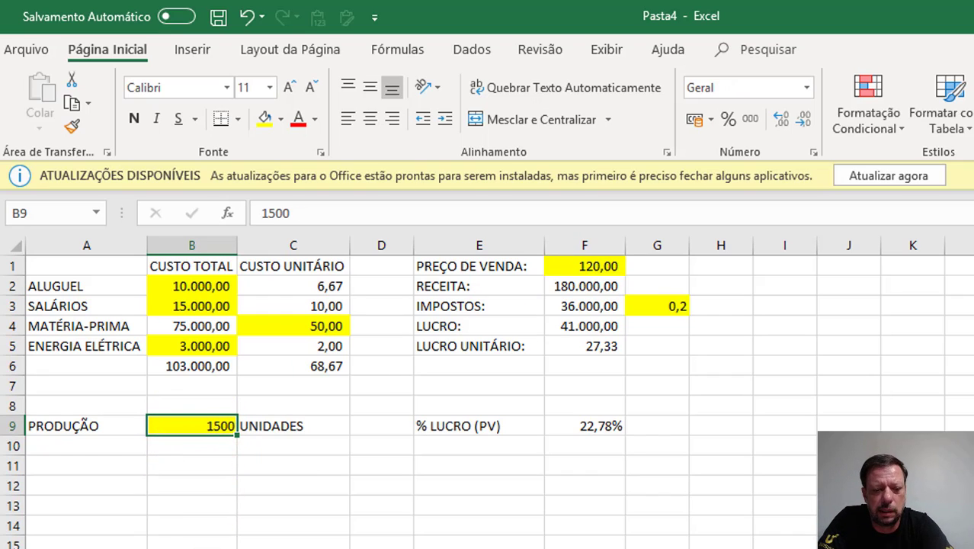
type("1")
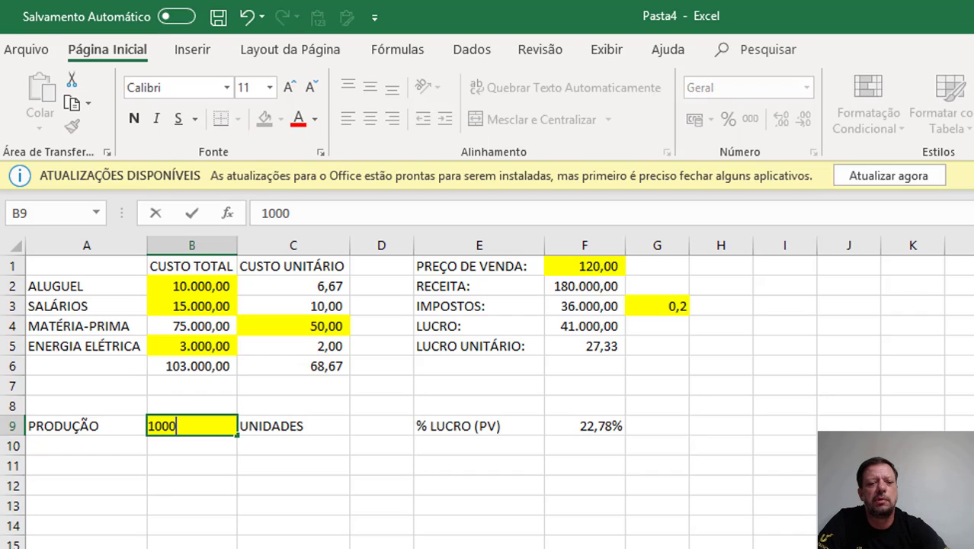
left_click(164, 451)
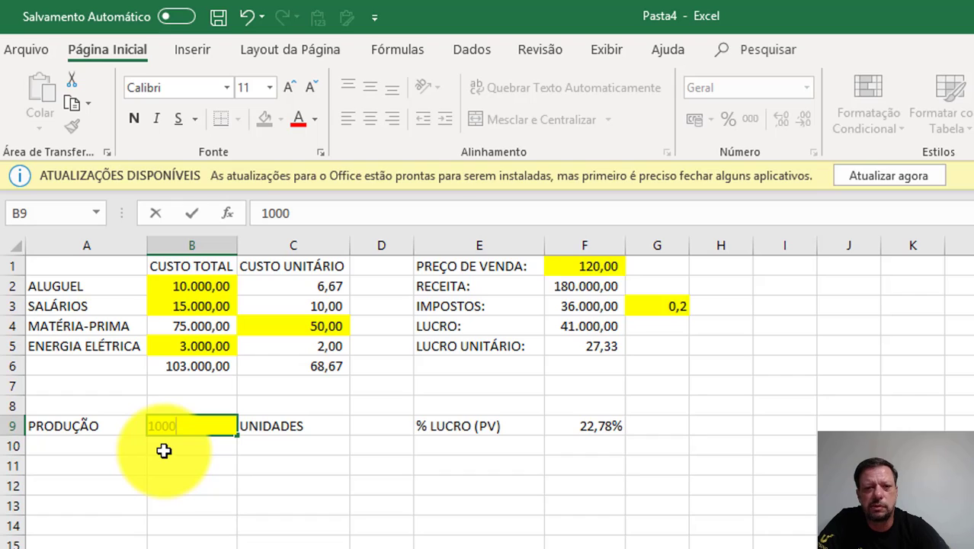
left_click(167, 449)
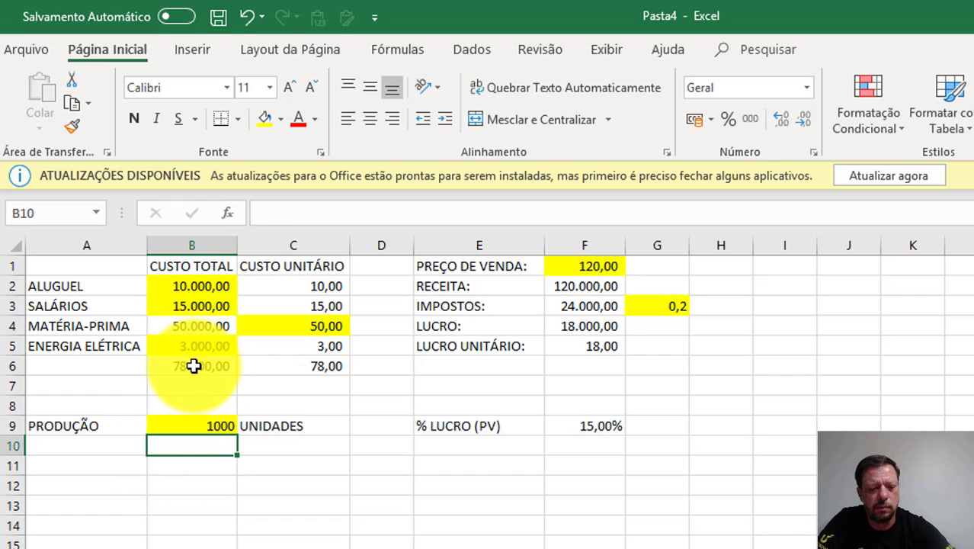
key("ctrl+z")
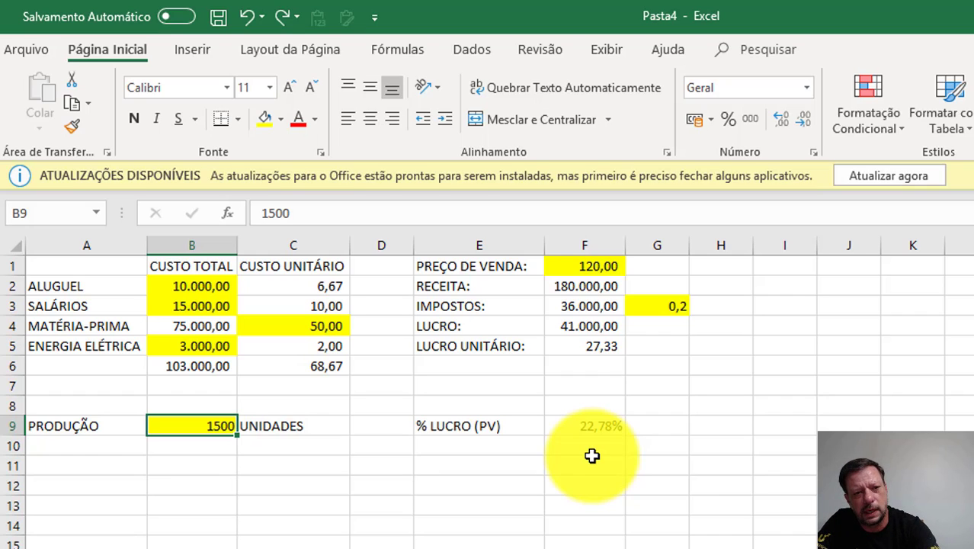
Set the production in B9 to 1000 units and check the profit percentage in F9 and unit profit in F5
type("1")
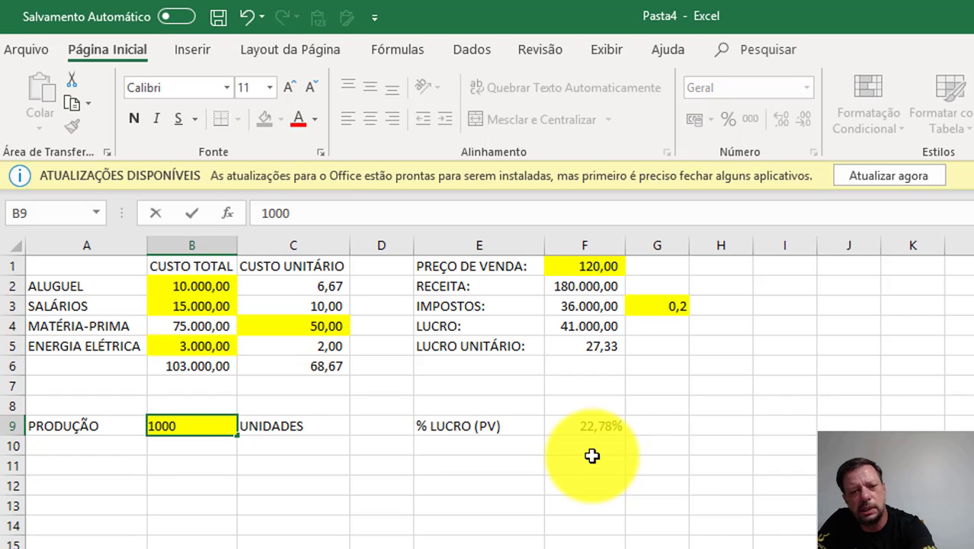
key("Return")
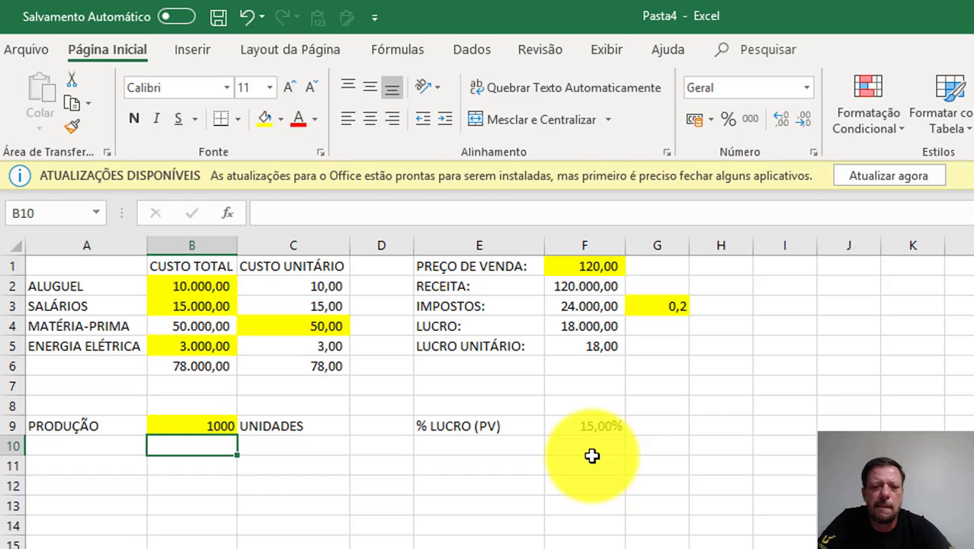
left_click(567, 424)
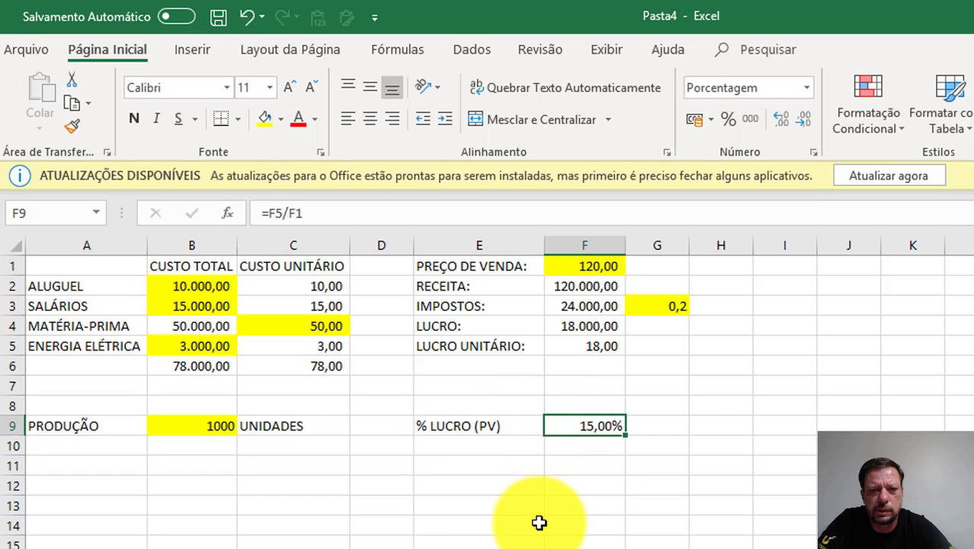
left_click(577, 347)
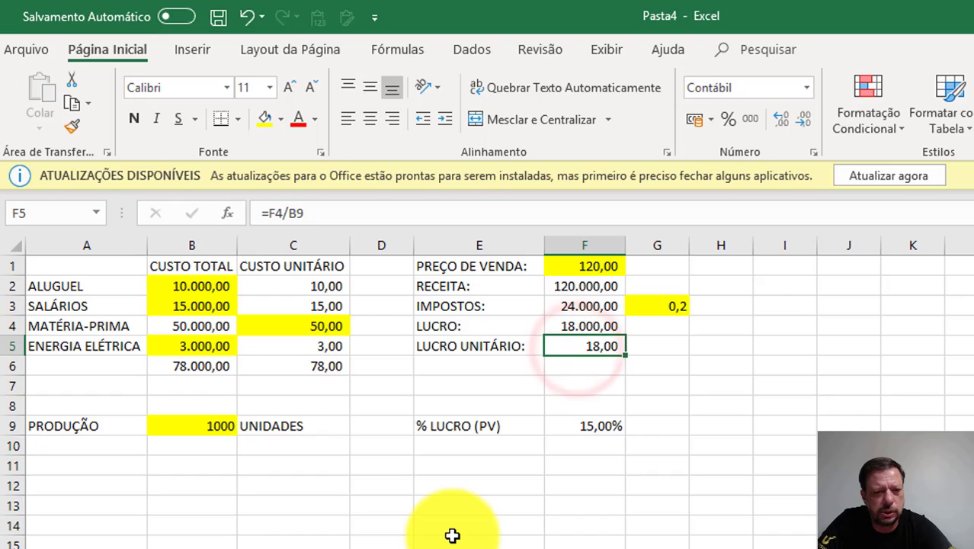
Set the production in B9 to 750 units and check the profit percentage in F9
left_click(208, 425)
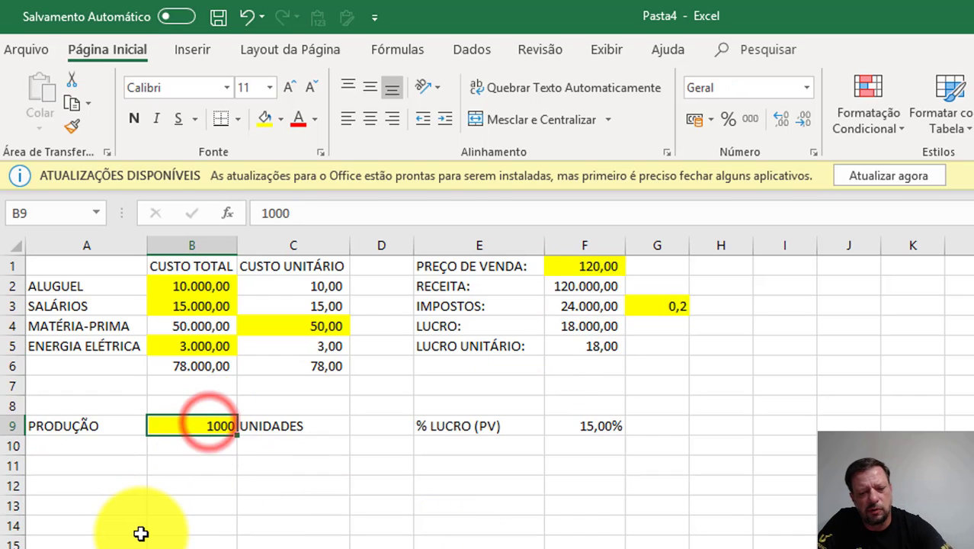
type("750")
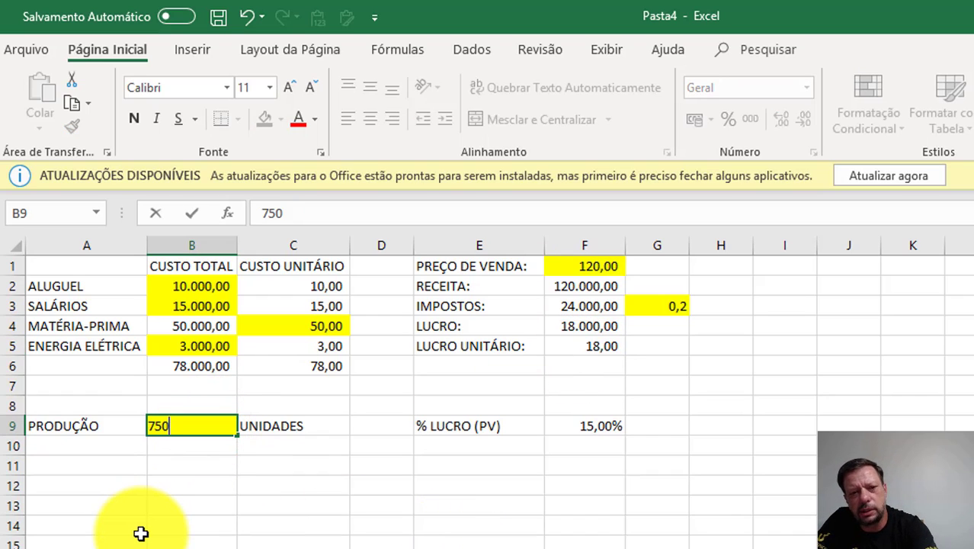
key("Return")
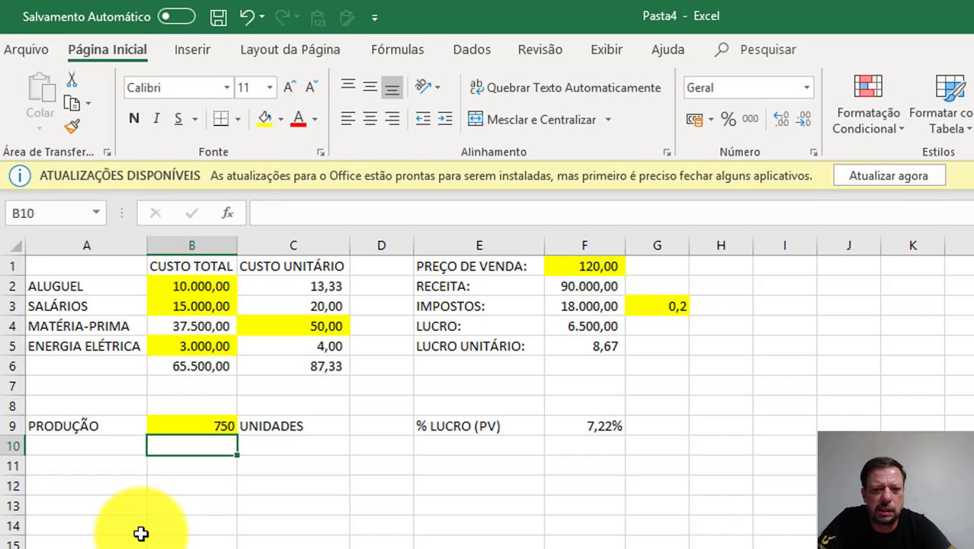
key("Up")
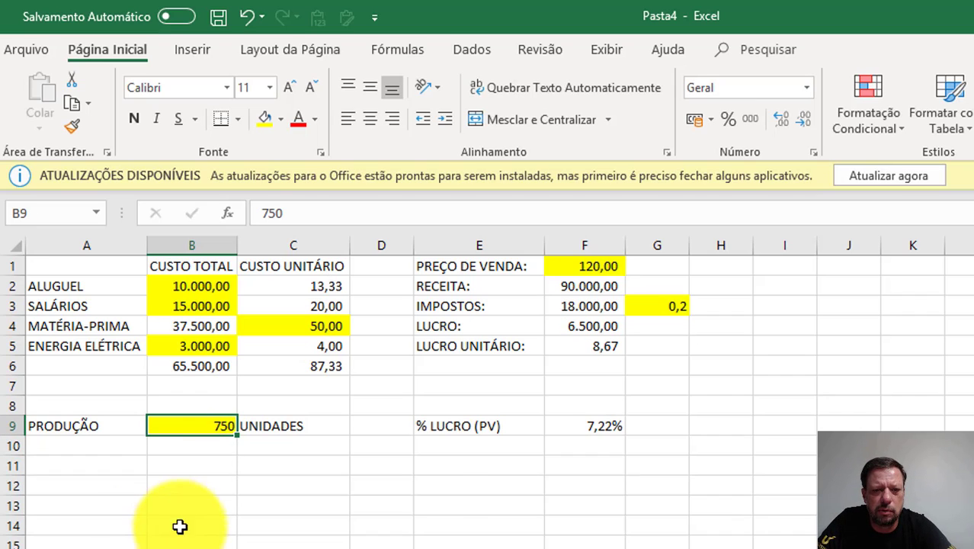
left_click(581, 423)
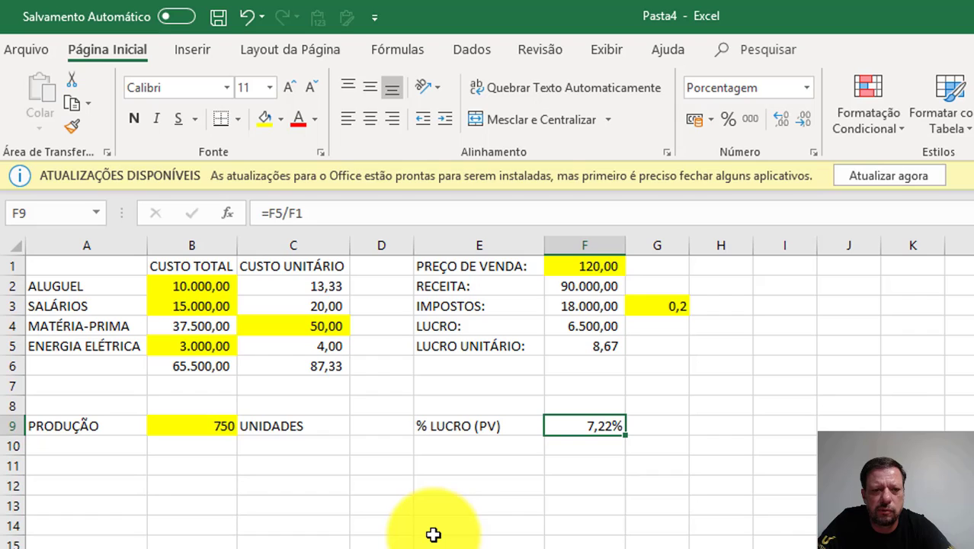
Set the production in B9 to 500 units and check the profit percentage in F9
left_click(218, 424)
type("5")
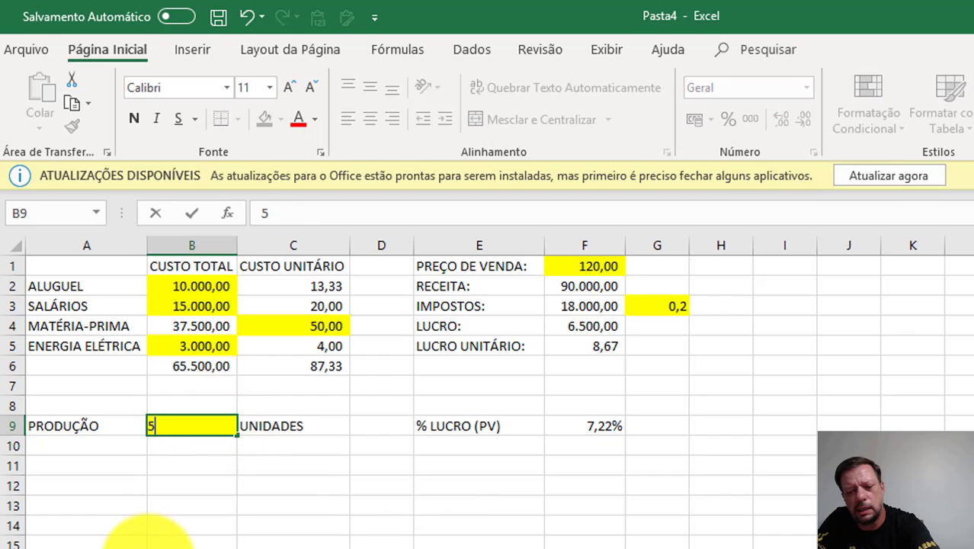
type("00")
key("Return")
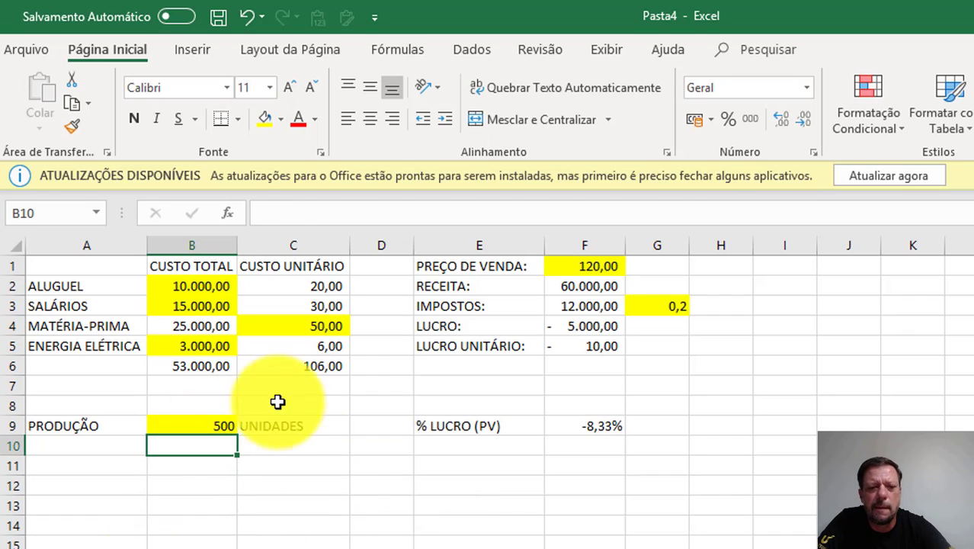
left_click(588, 428)
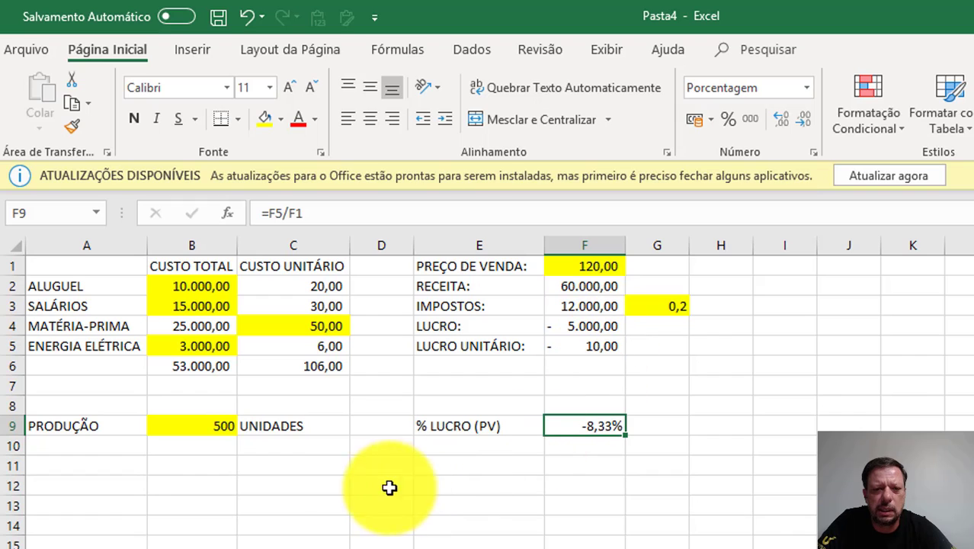
Set the sale price in F1 to 100 and check the profit percentage in F9
left_click(225, 428)
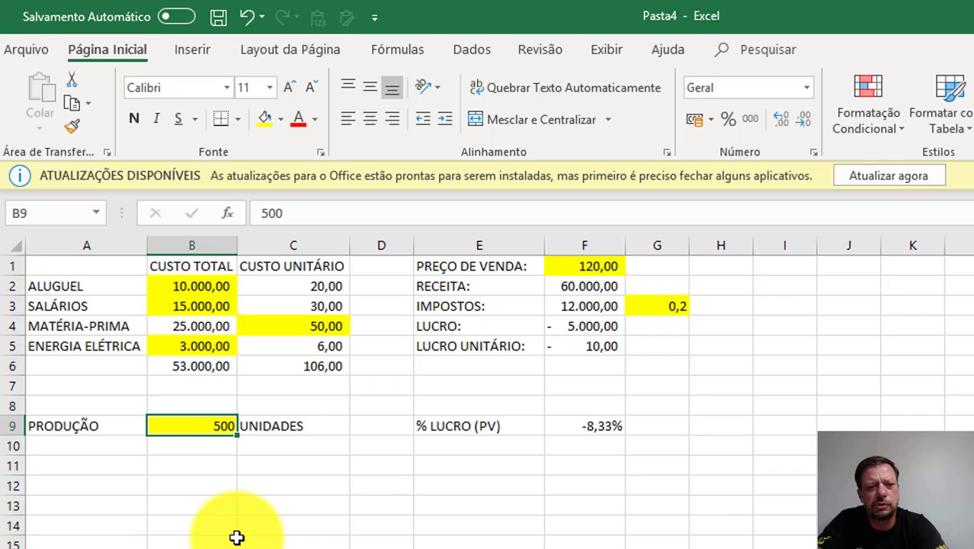
key("Right")
key("Right")
key("Right")
key("Up")
key("Up")
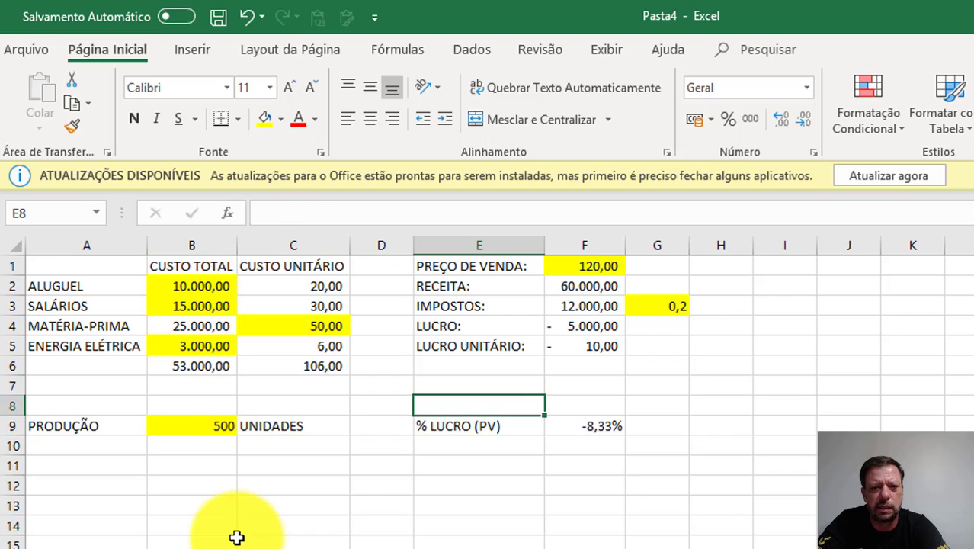
key("Up")
key("Up")
key("Up")
key("Up")
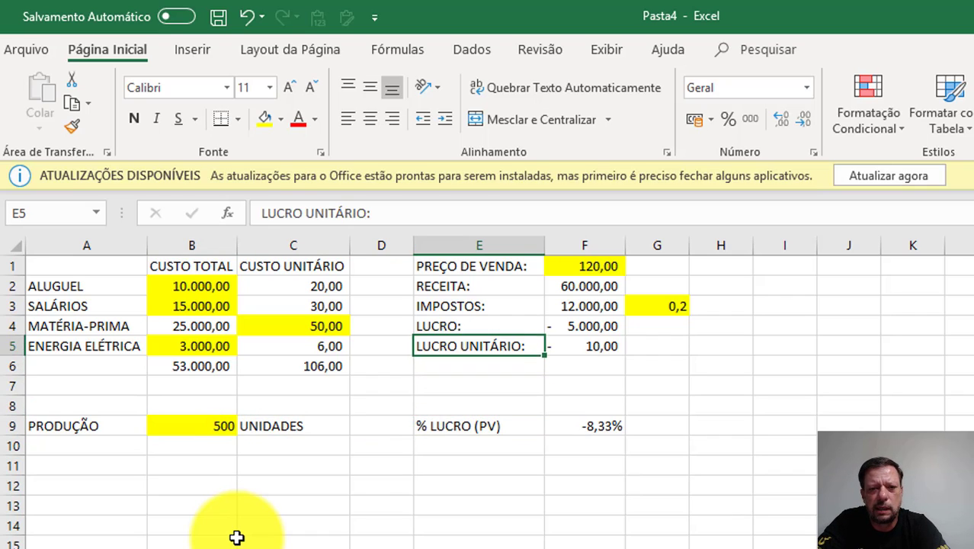
key("Up")
key("Up")
key("Right")
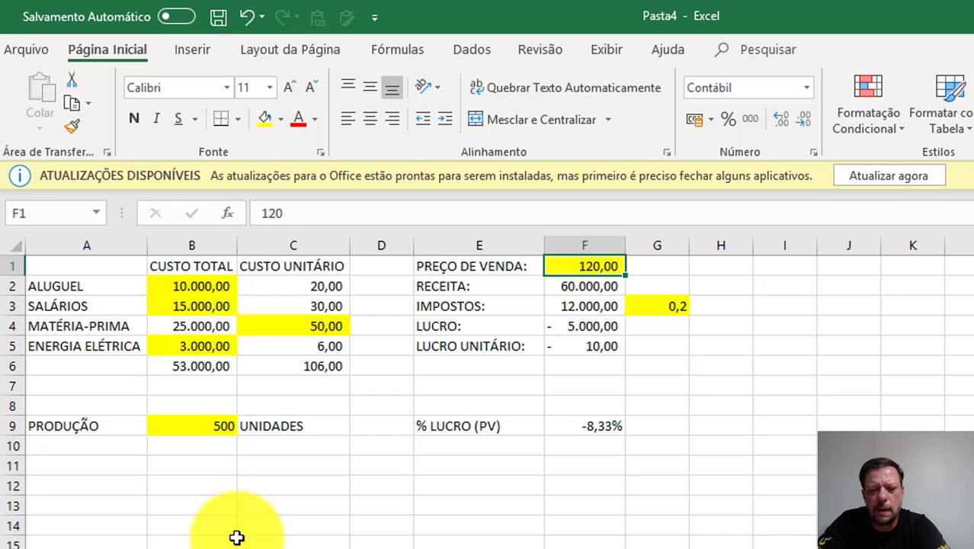
type("100")
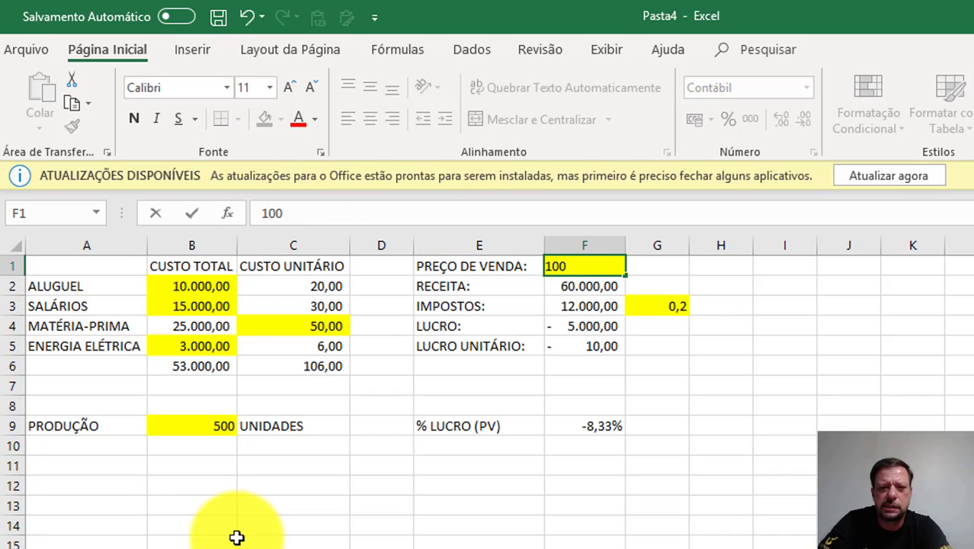
key("Return")
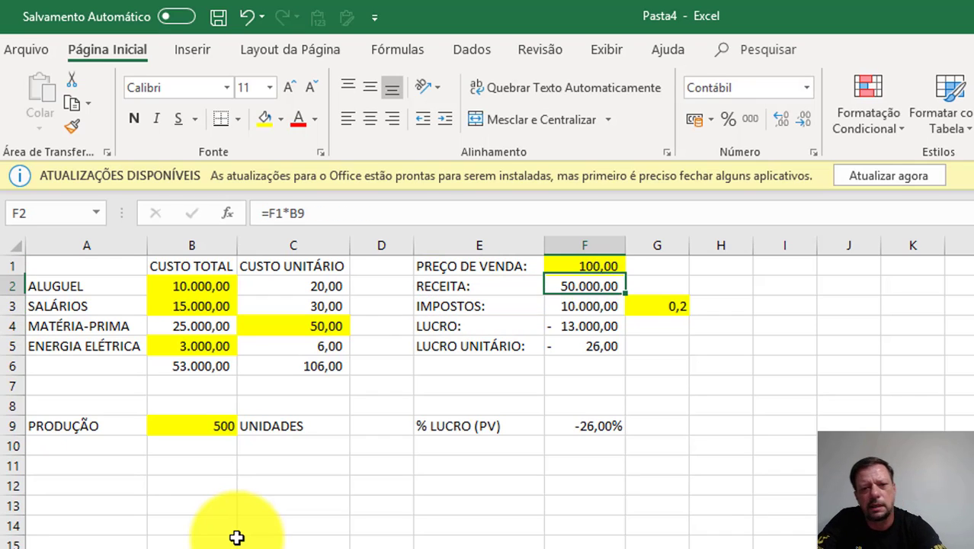
left_click(560, 429)
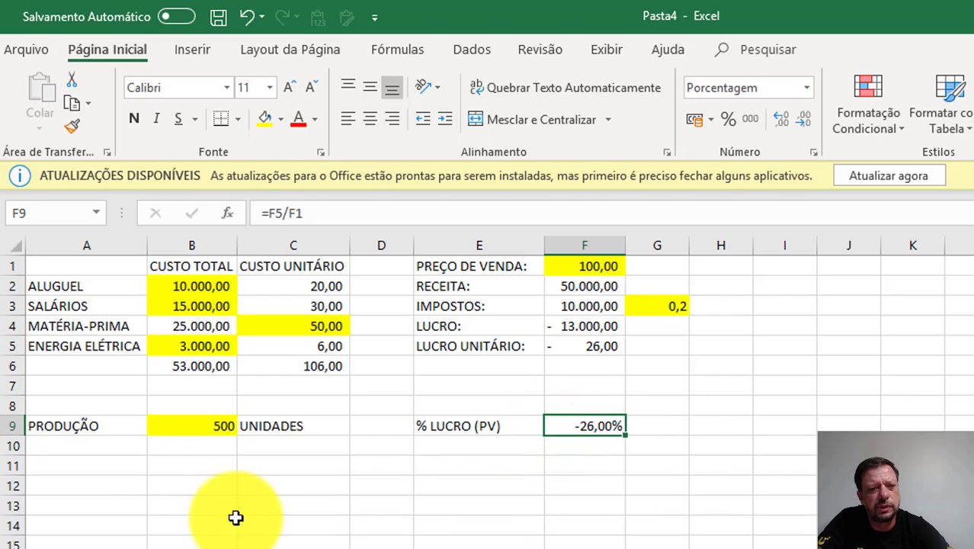
Set the production in B9 to 1000 units and check the profit percentage in F9
left_click(183, 429)
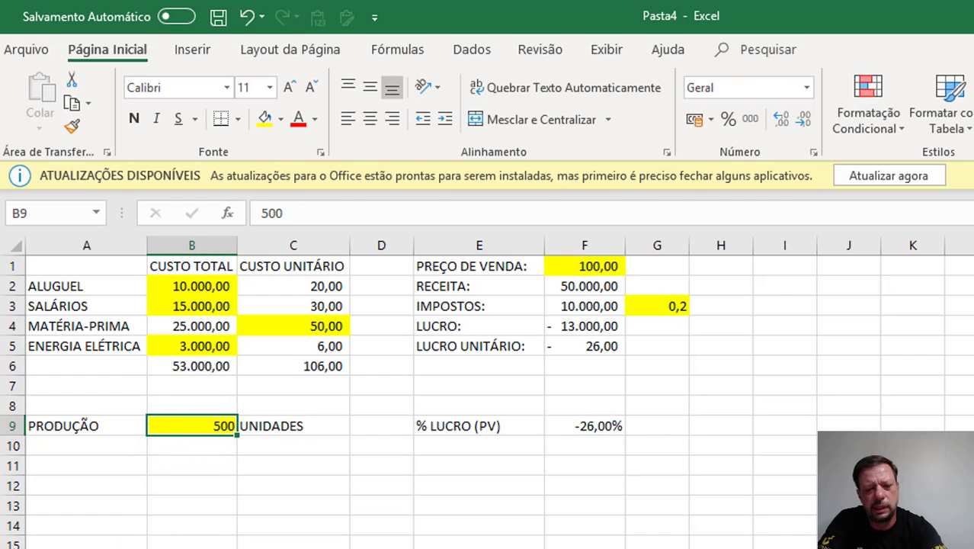
type("10")
key("Return")
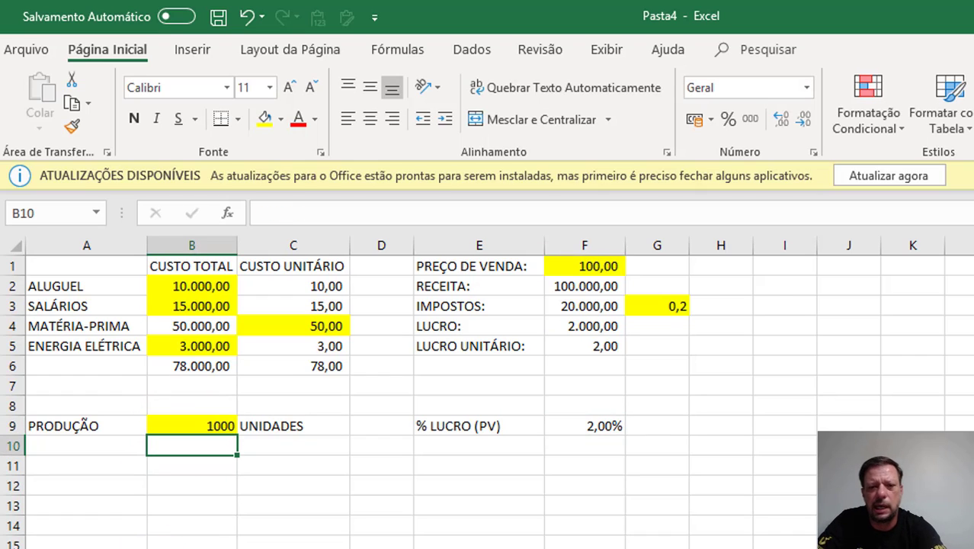
left_click(598, 425)
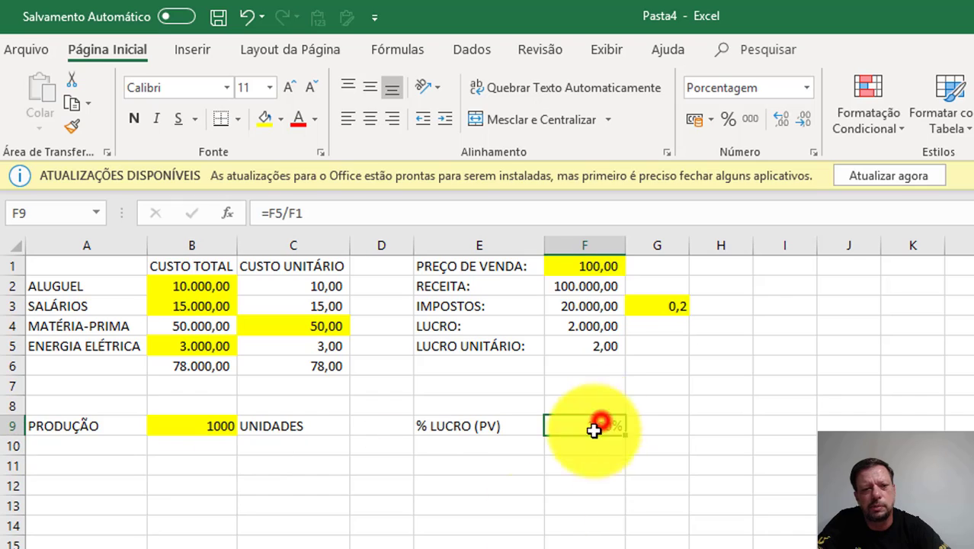
Set the production in B9 to 1500 units
left_click(202, 427)
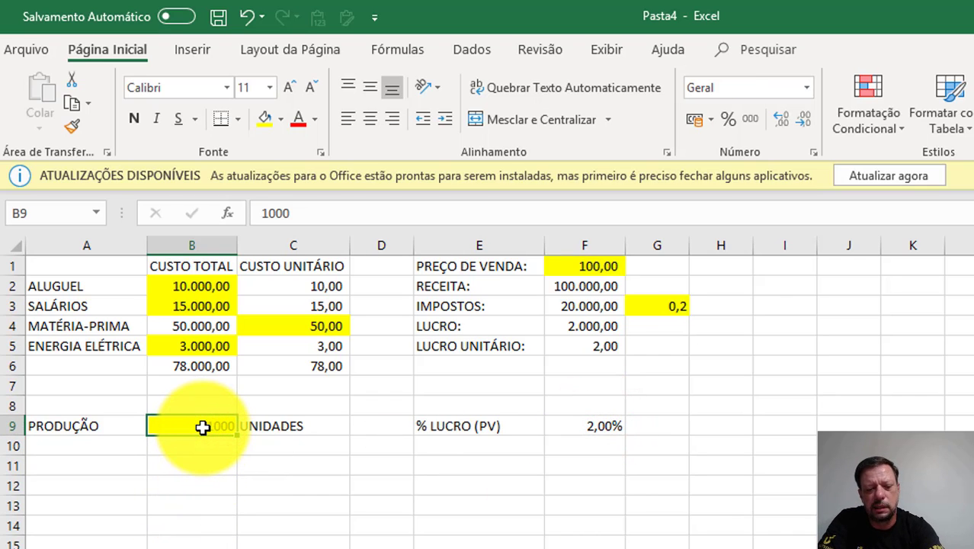
type("1")
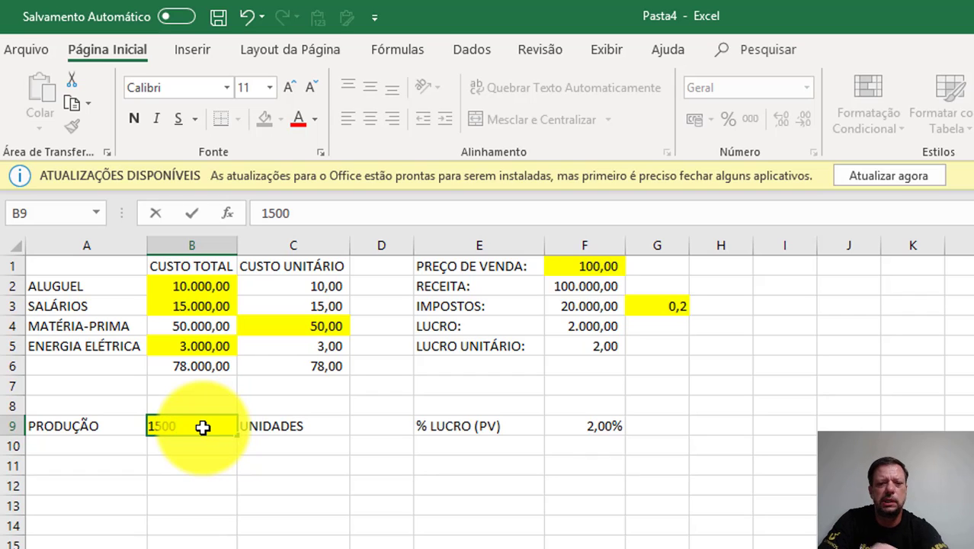
key("Return")
Try a raw-material unit cost of 35 in C4 and undo the change
key("Up")
key("Up")
key("Up")
key("Up")
key("Up")
key("Up")
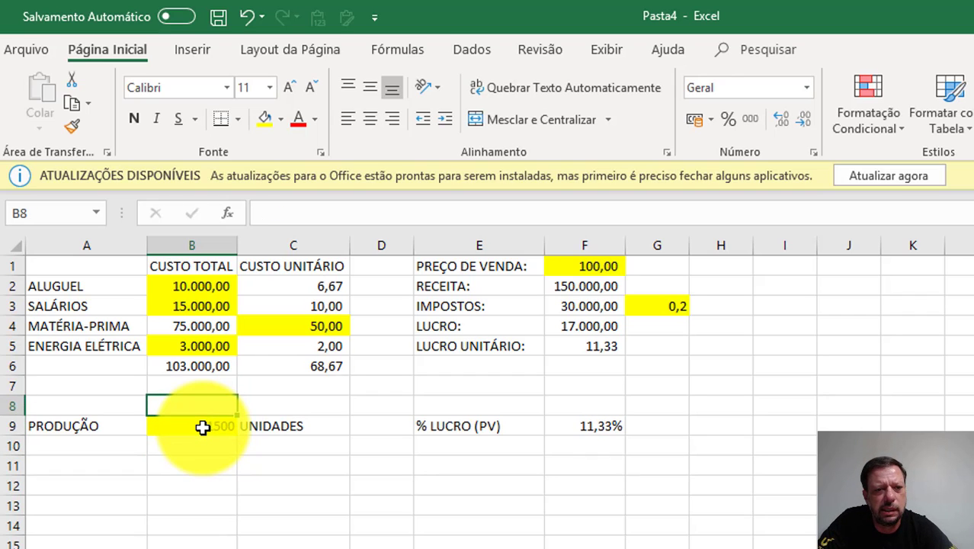
key("Right")
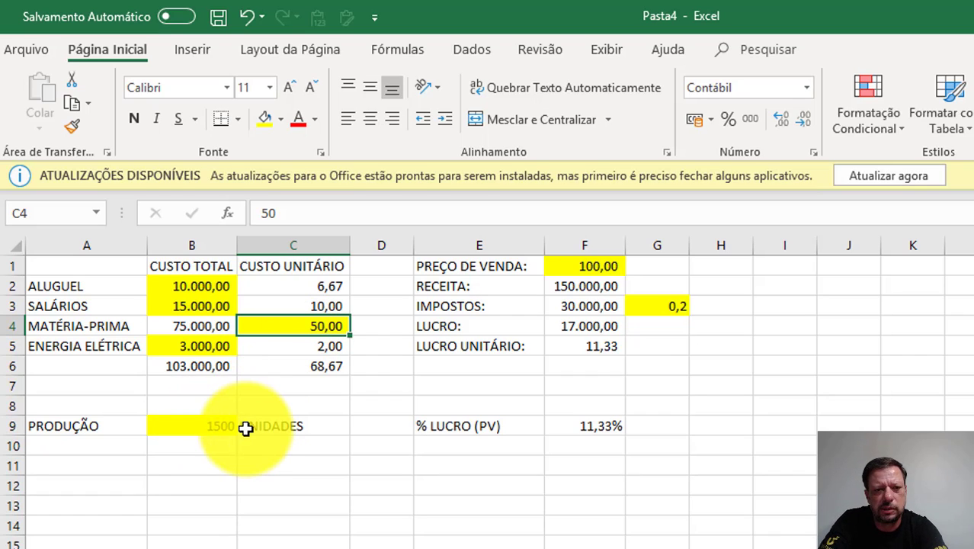
type("35")
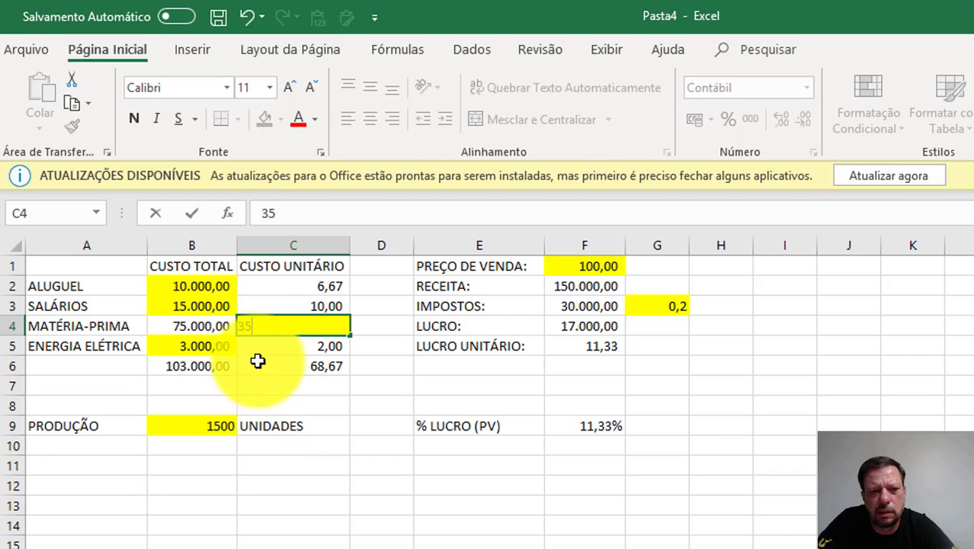
key("Return")
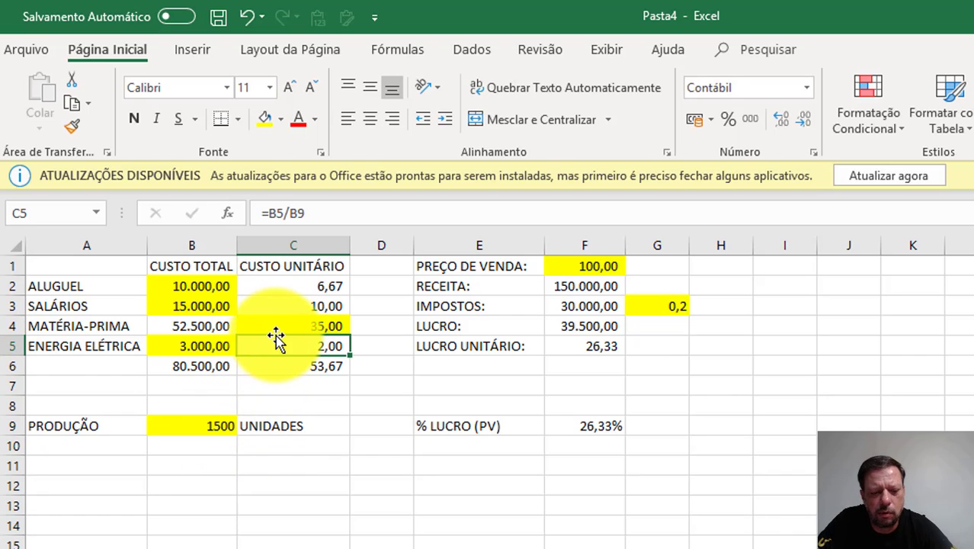
key("ctrl+z")
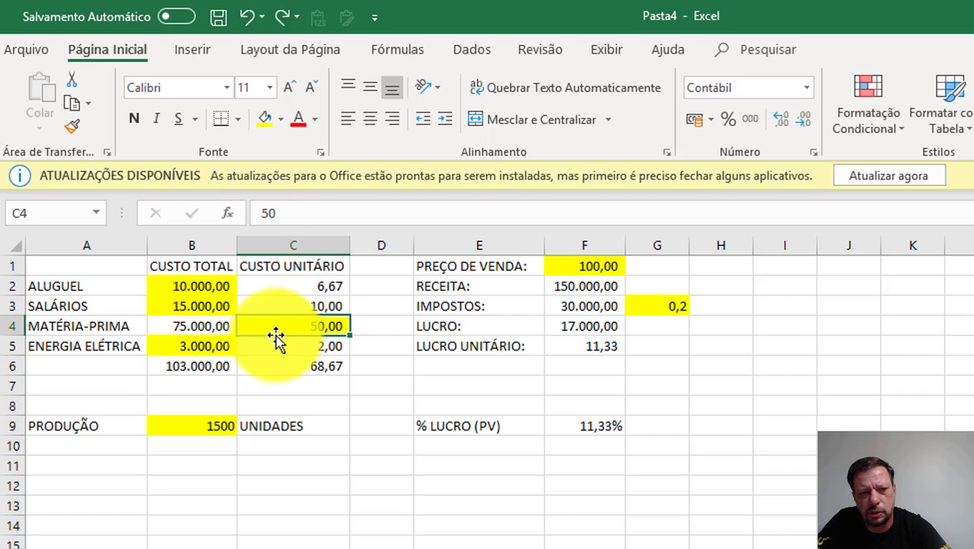
Set the raw-material unit cost in C4 to 35 and check the profit percentage in F9
type("35")
key("Return")
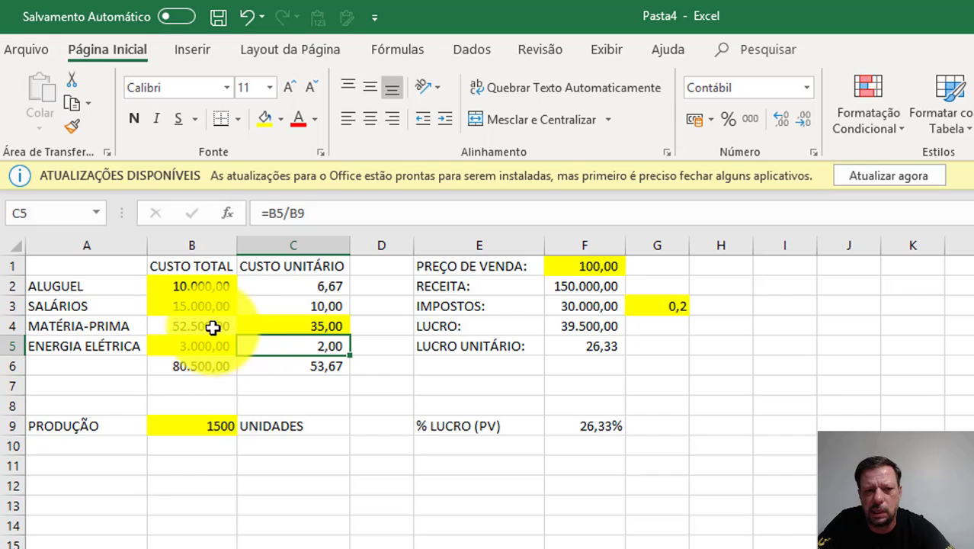
left_click(561, 426)
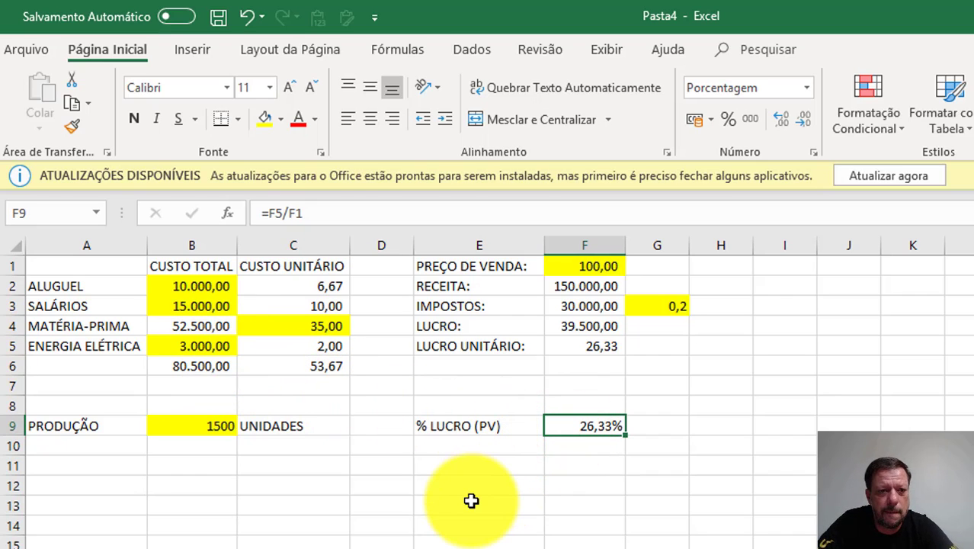
Set the total rent cost in B2 to 15000 and check the profit percentage in F9
left_click(180, 288)
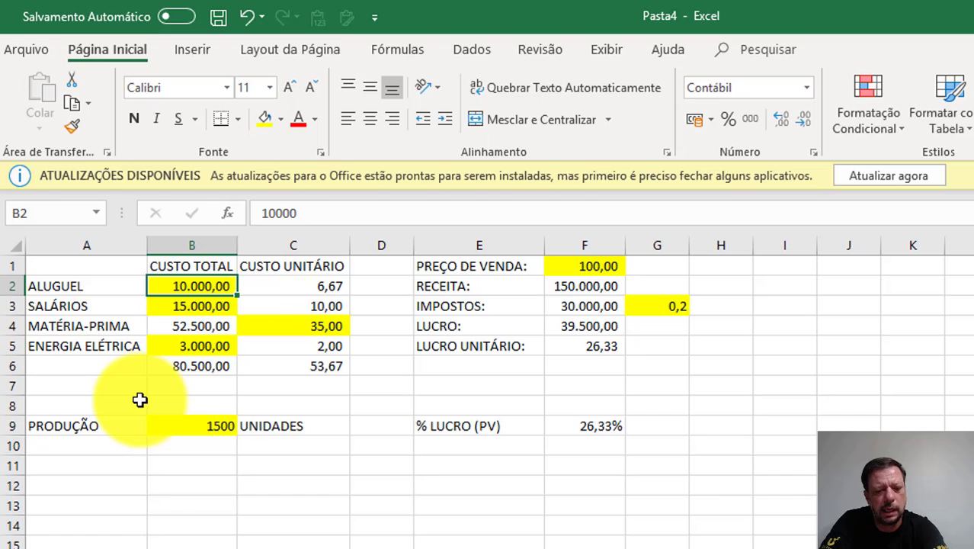
type("15000")
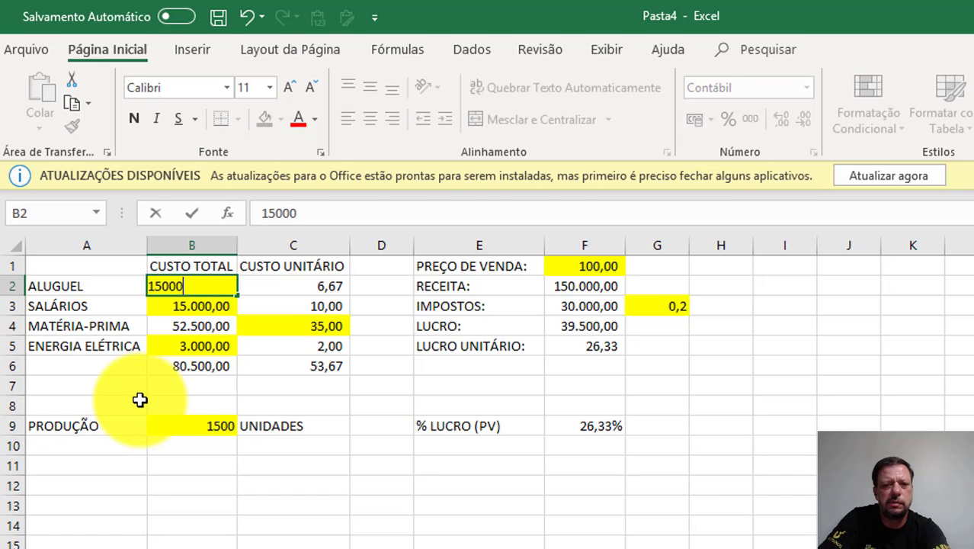
key("Return")
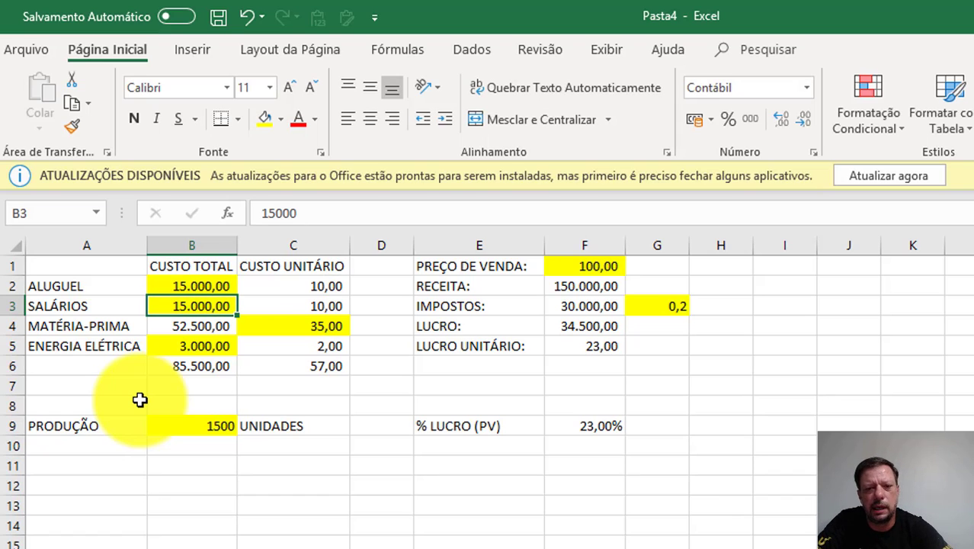
left_click(579, 427)
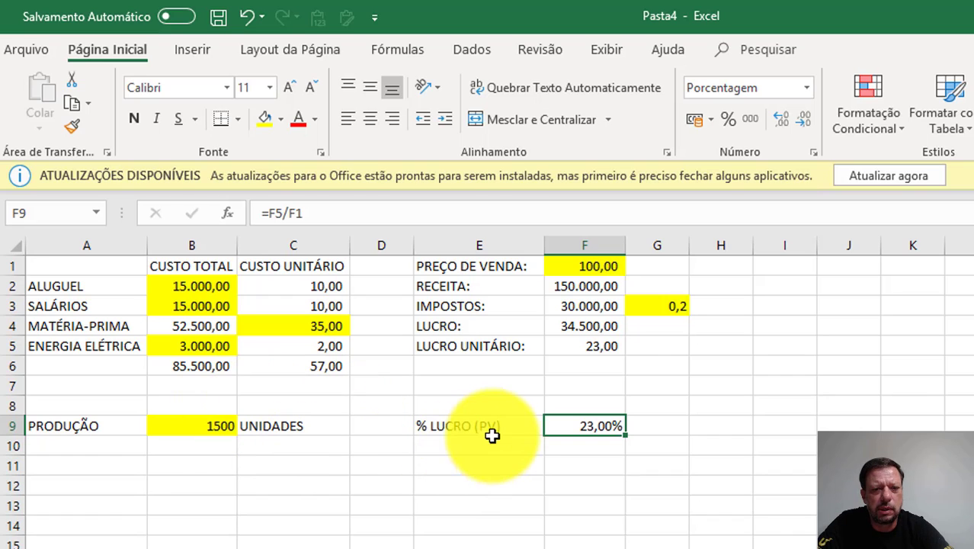
Try a tax rate of 0,35 in G3 and undo the change
left_click(661, 306)
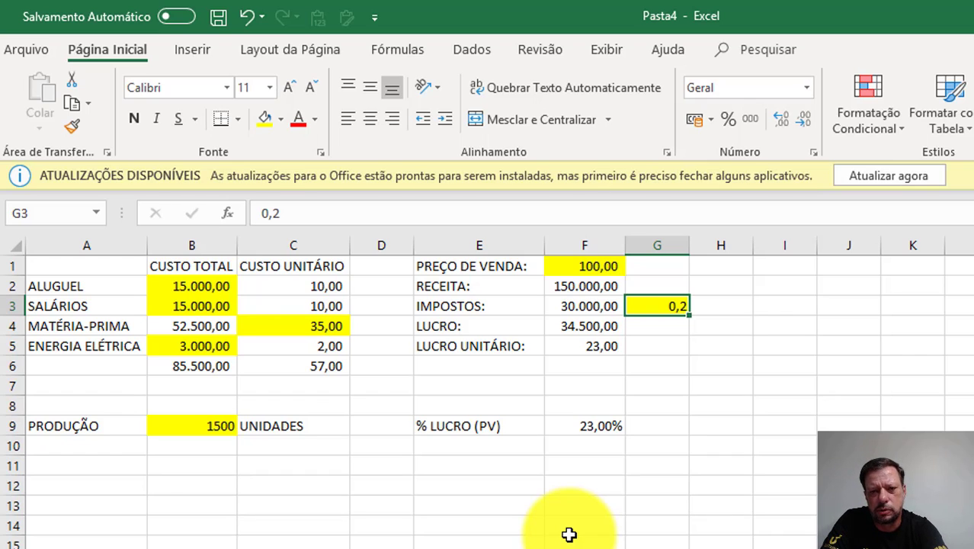
type("0")
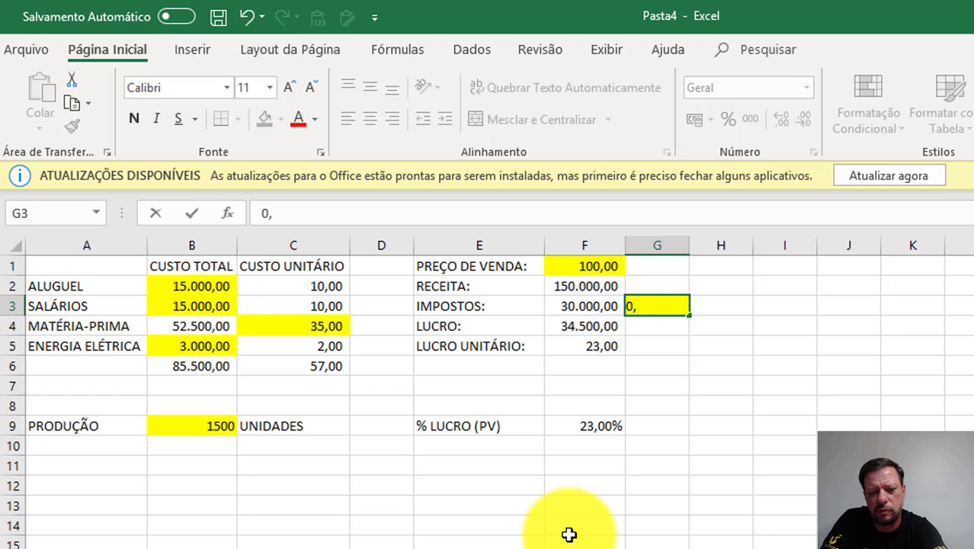
key("Return")
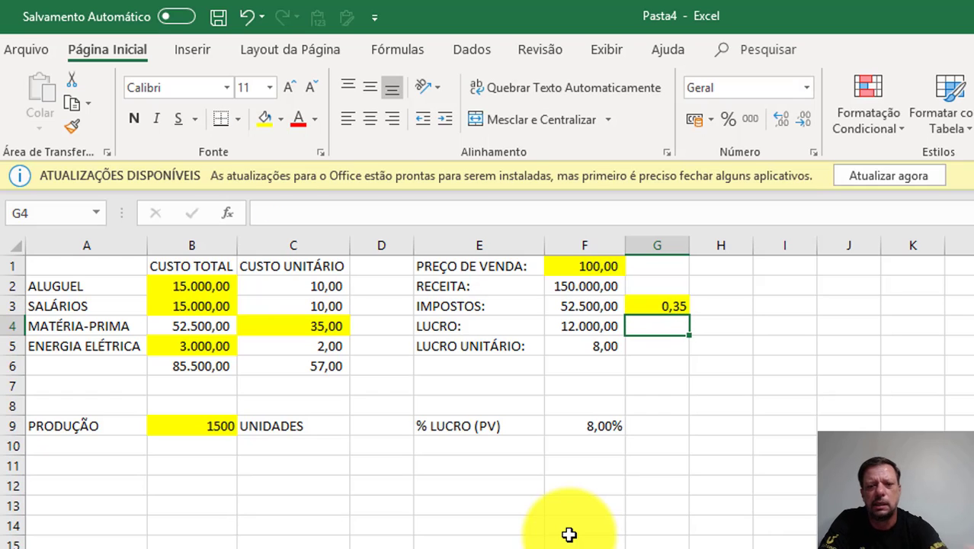
key("ctrl+z")
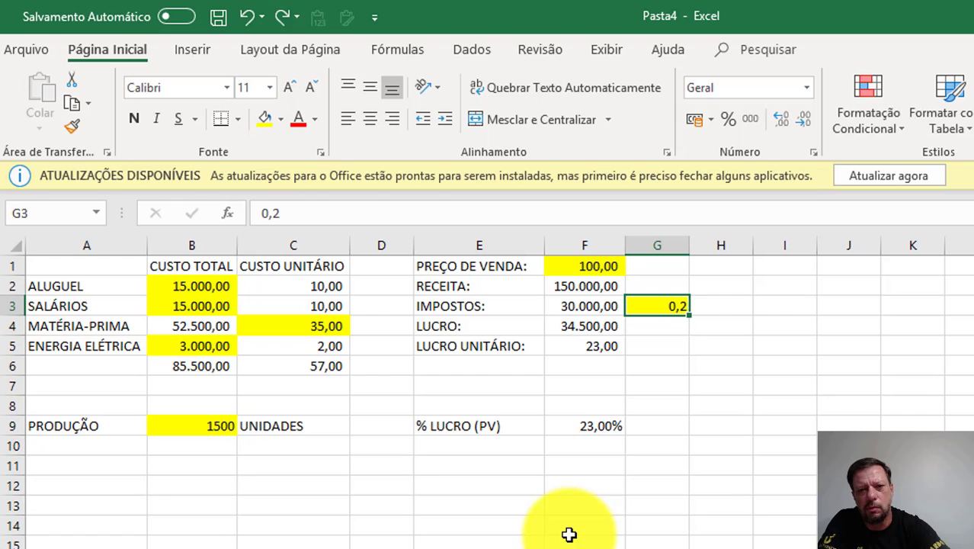
Set the tax rate in G3 to 0,35 and check the profit percentage in F9
type("0,")
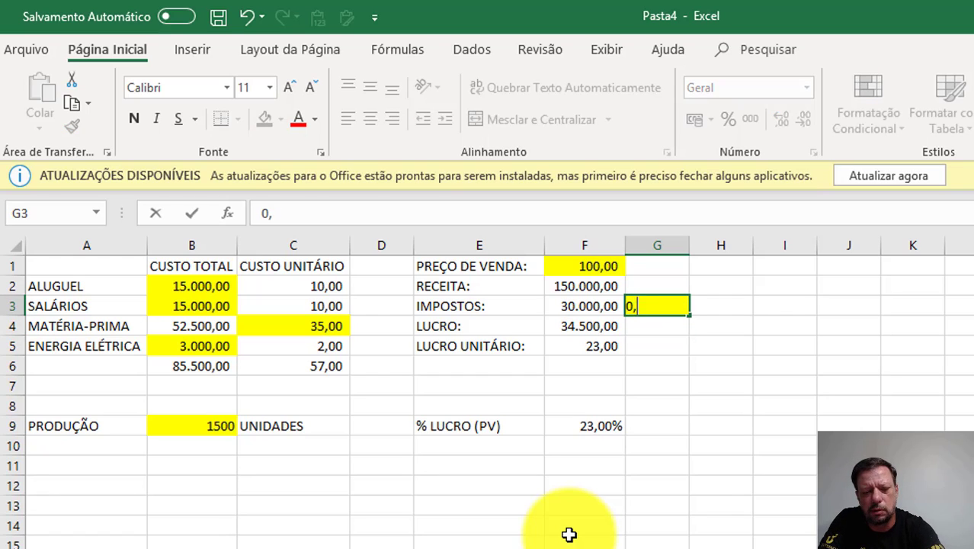
key("Return")
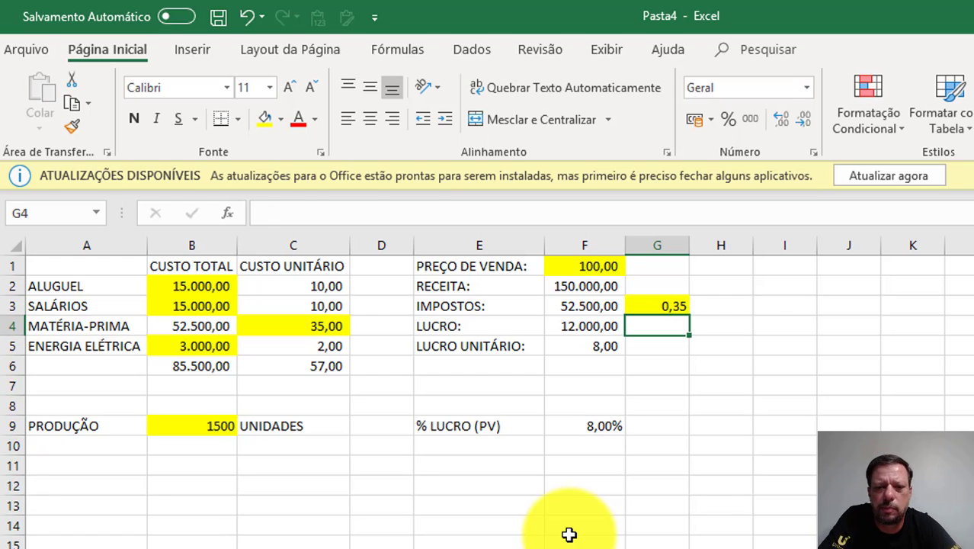
left_click(583, 429)
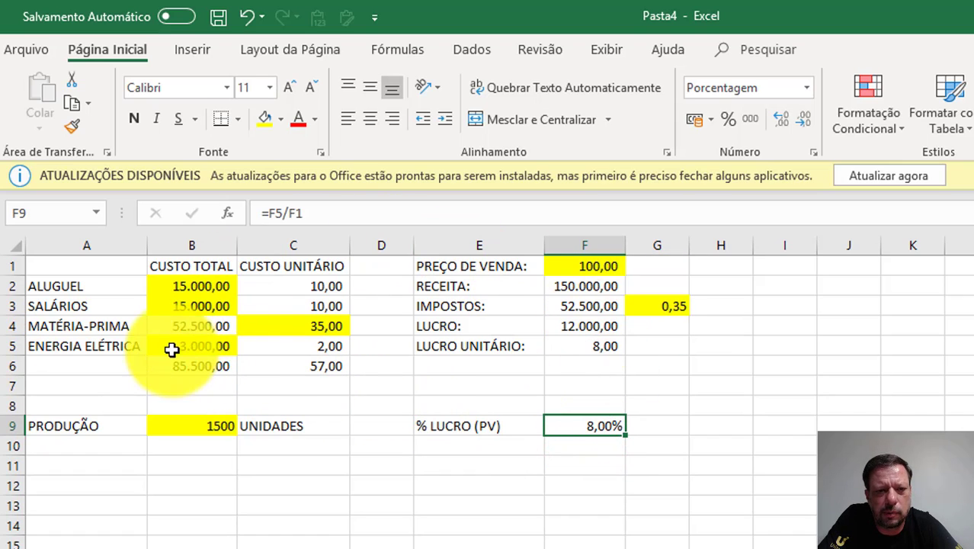
Set the raw-material unit cost in C4 to 65 and check the profit percentage in F9
left_click(269, 331)
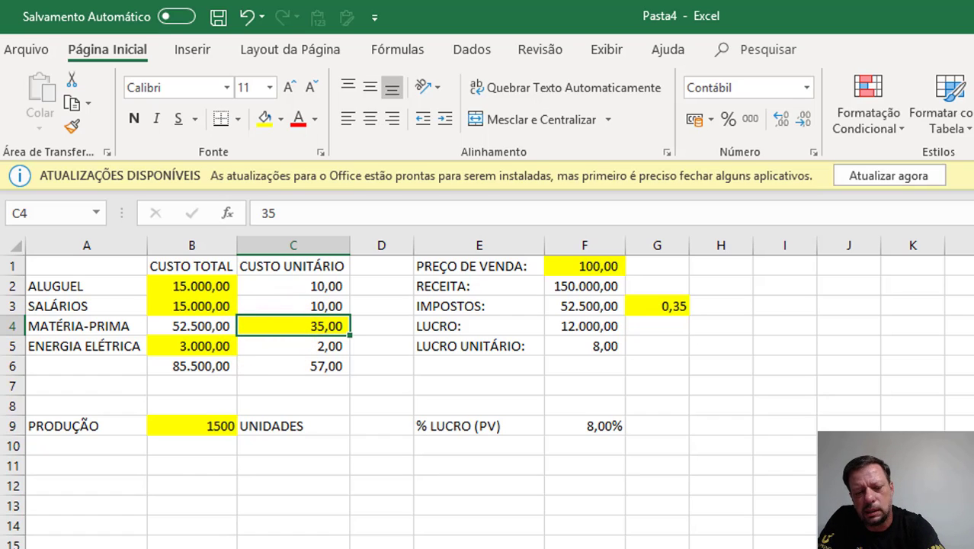
type("6")
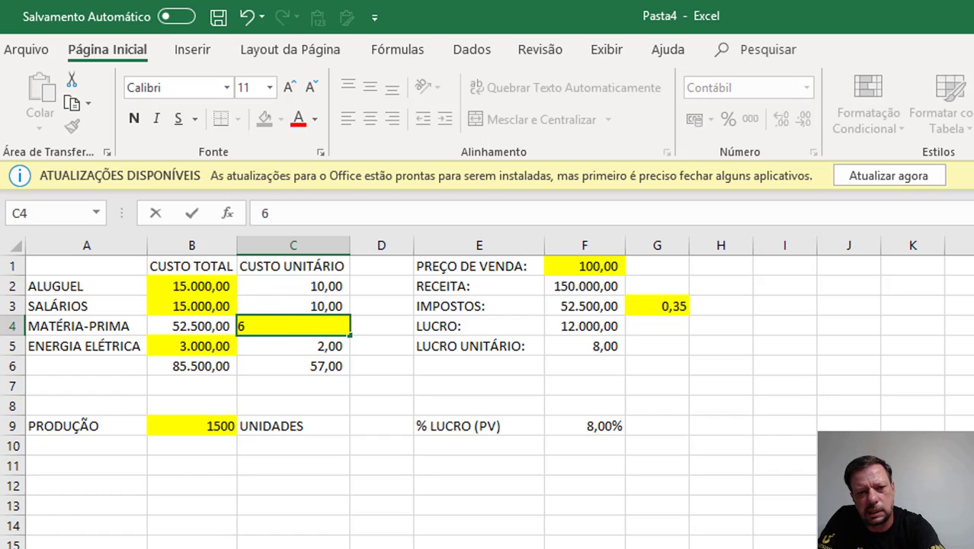
type("5")
key("Return")
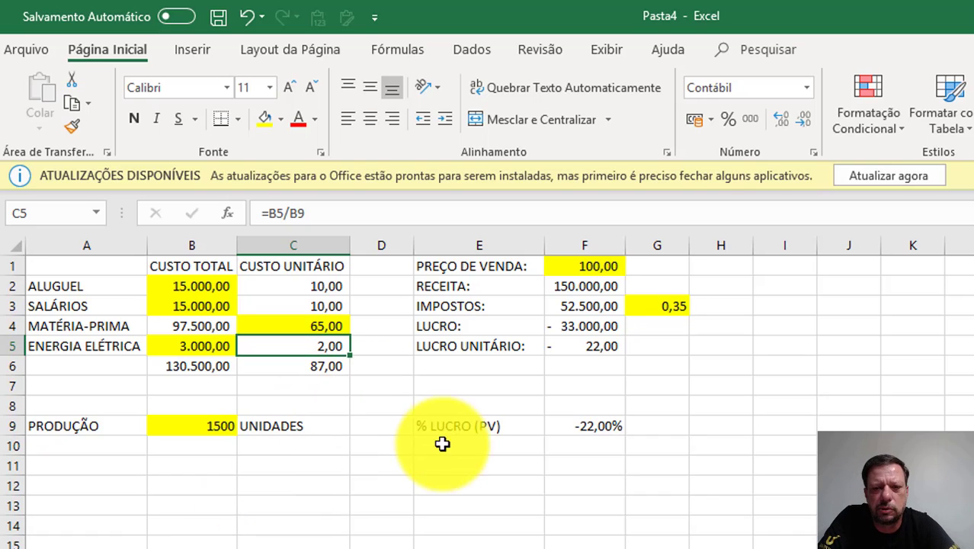
left_click(560, 428)
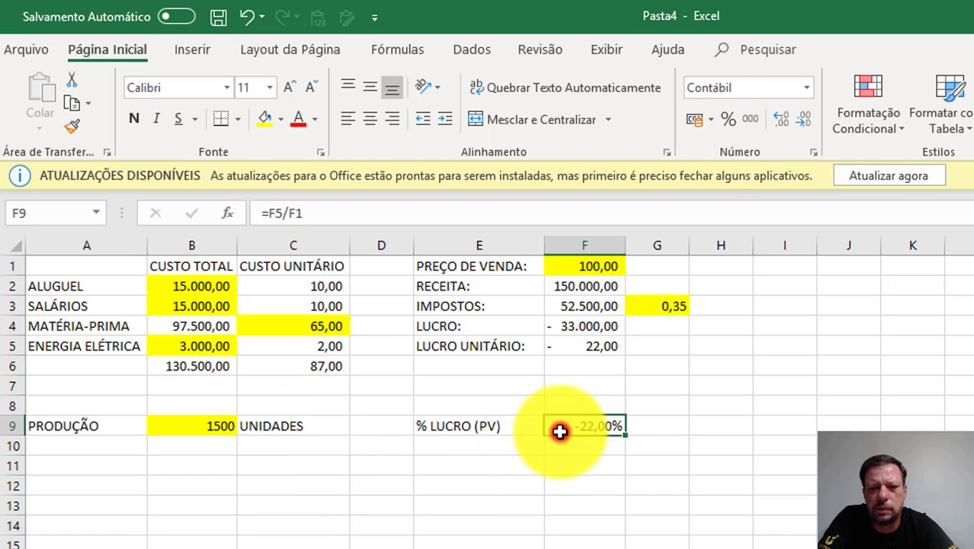
Review the rent, salary, raw-material and electricity costs in columns B and C, the tax rate in G3 and the profit percentage in F9
left_click(271, 327)
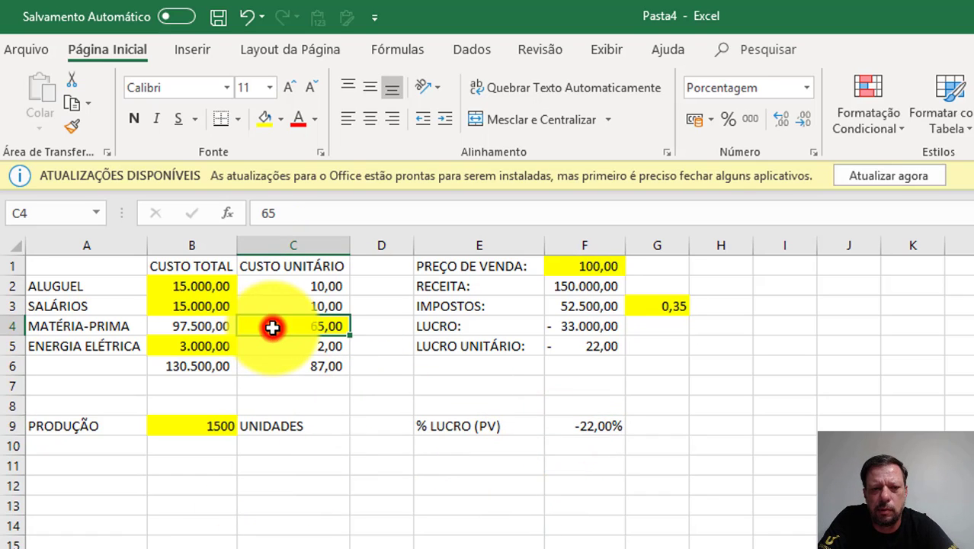
left_click(200, 325)
left_click(202, 287)
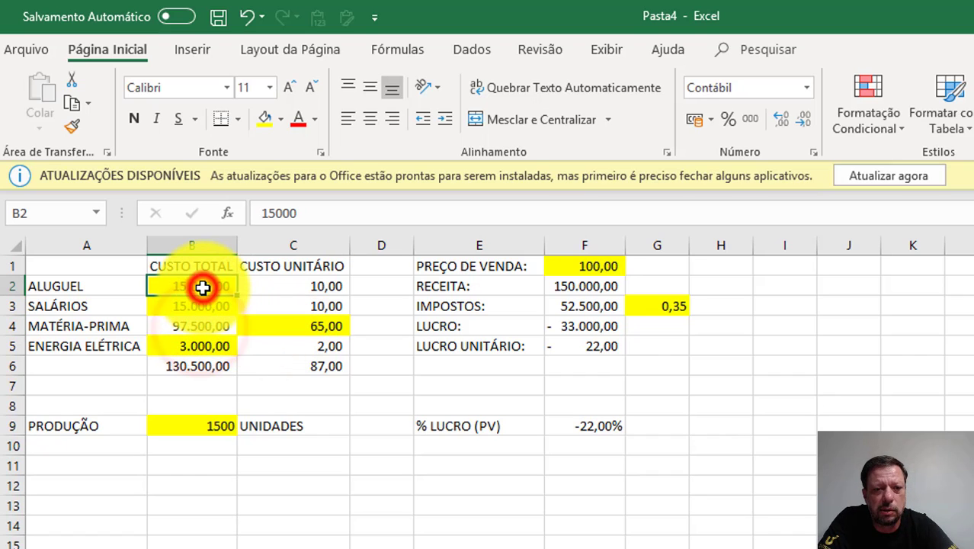
left_click(662, 306)
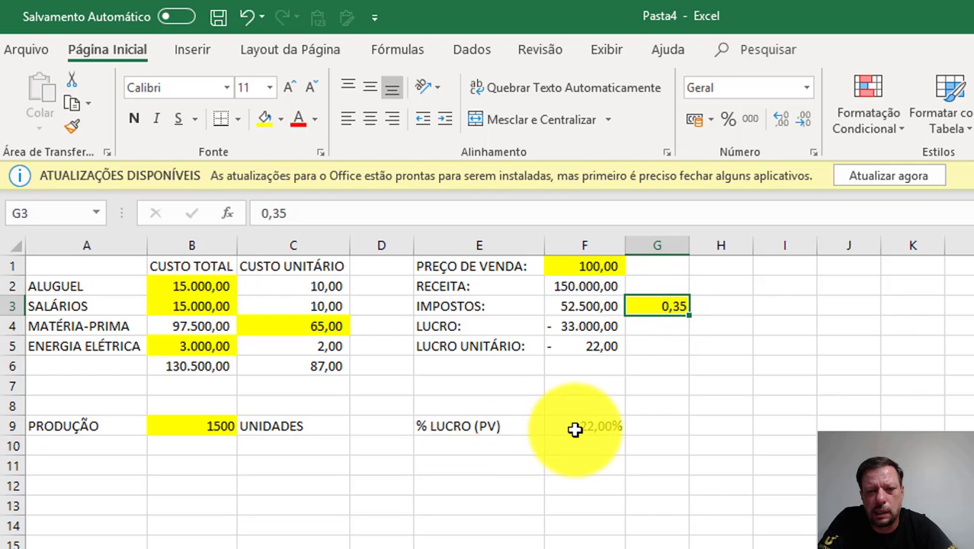
left_click(574, 429)
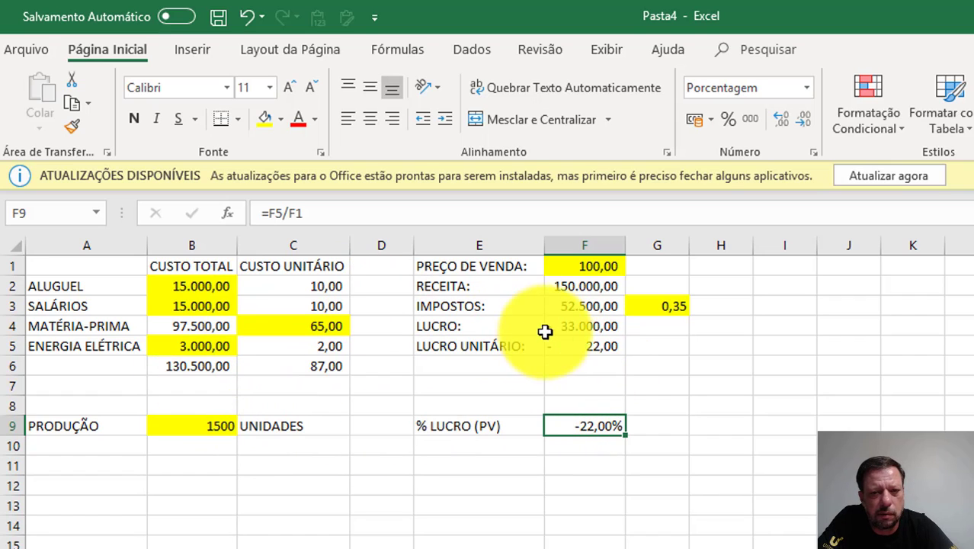
left_click(170, 291)
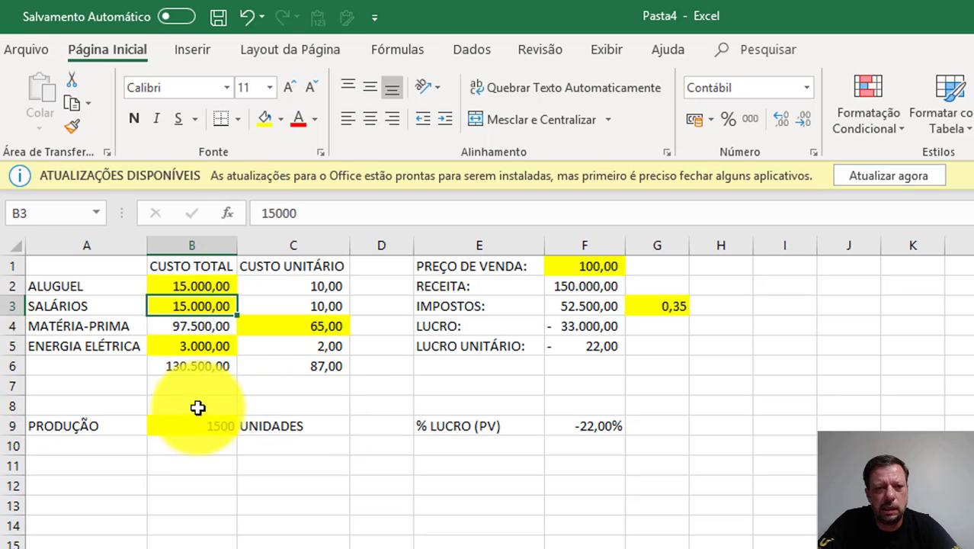
left_click(196, 348)
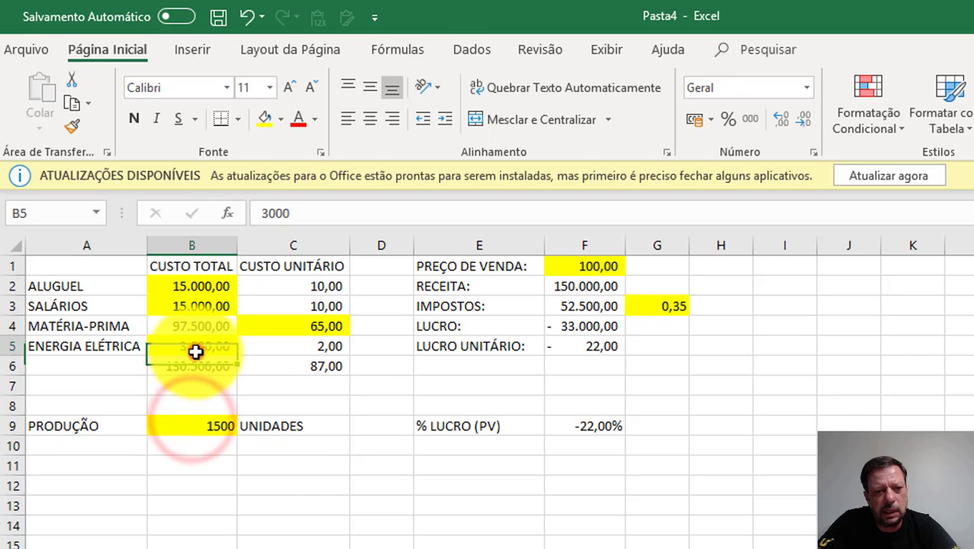
left_click(197, 305)
left_click(196, 286)
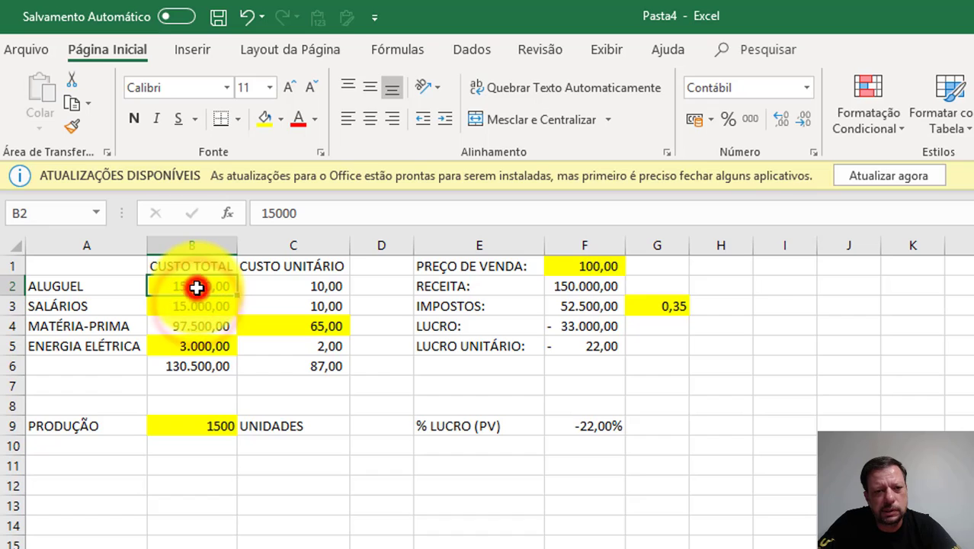
left_click(325, 287)
left_click(323, 303)
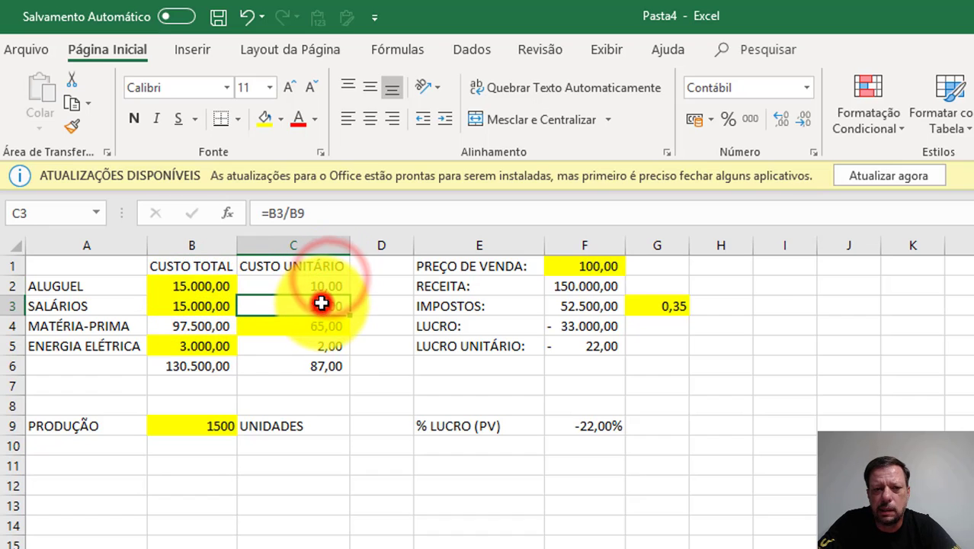
left_click(308, 326)
left_click(198, 346)
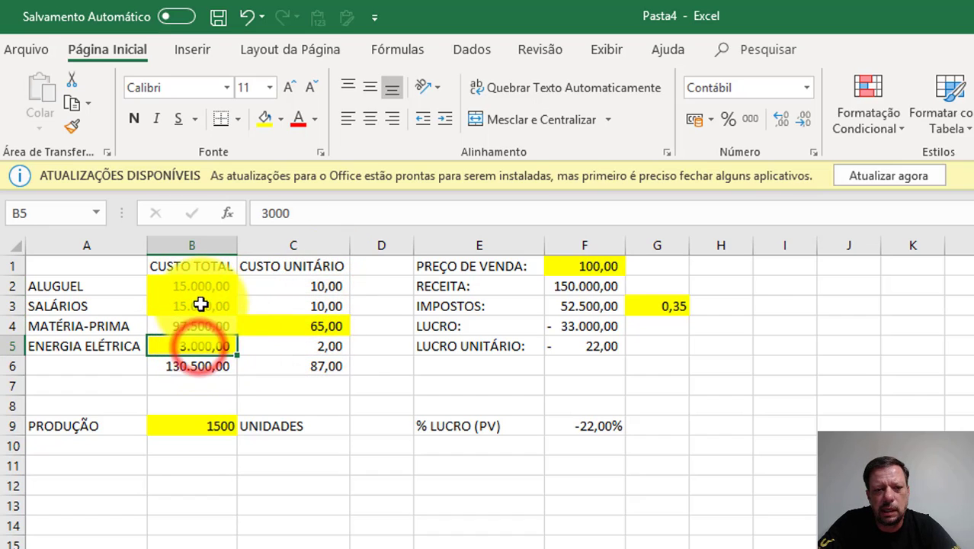